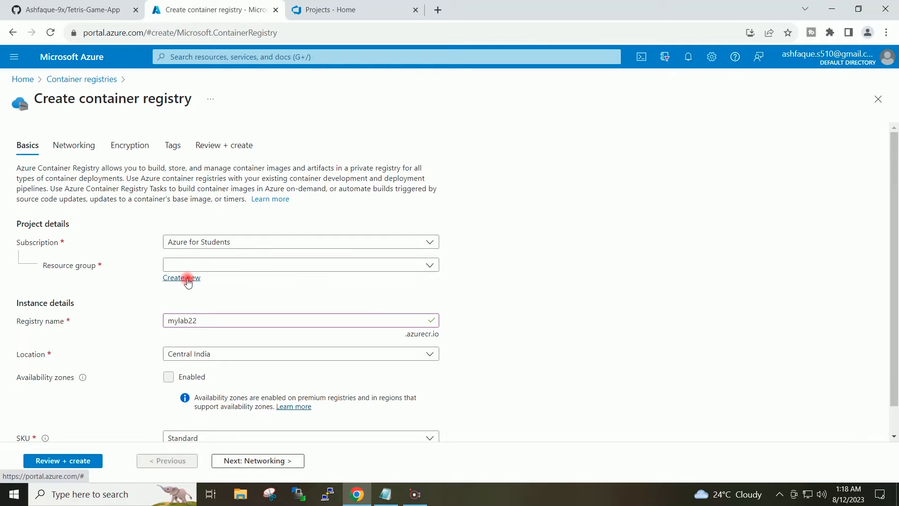
# Create a new resource group named MyLab-RG for the container registry
pyautogui.click(183, 279)
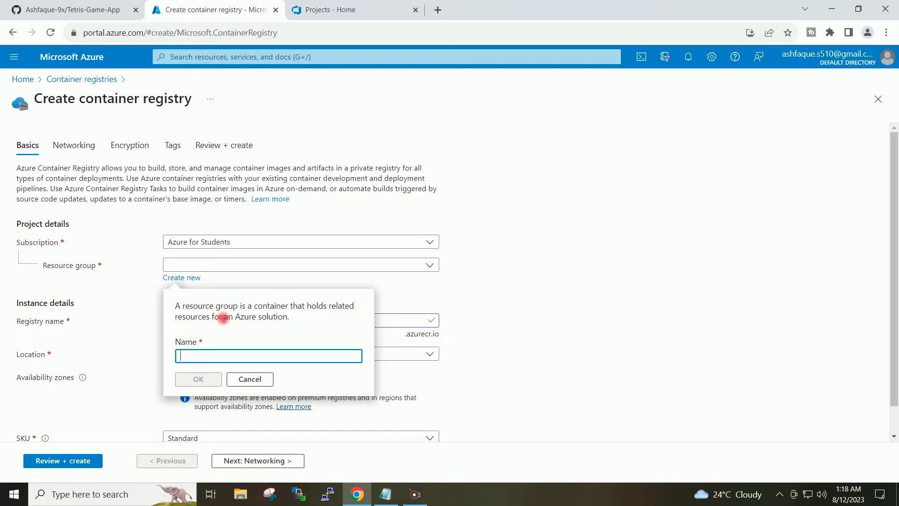
pyautogui.write('MyLab')
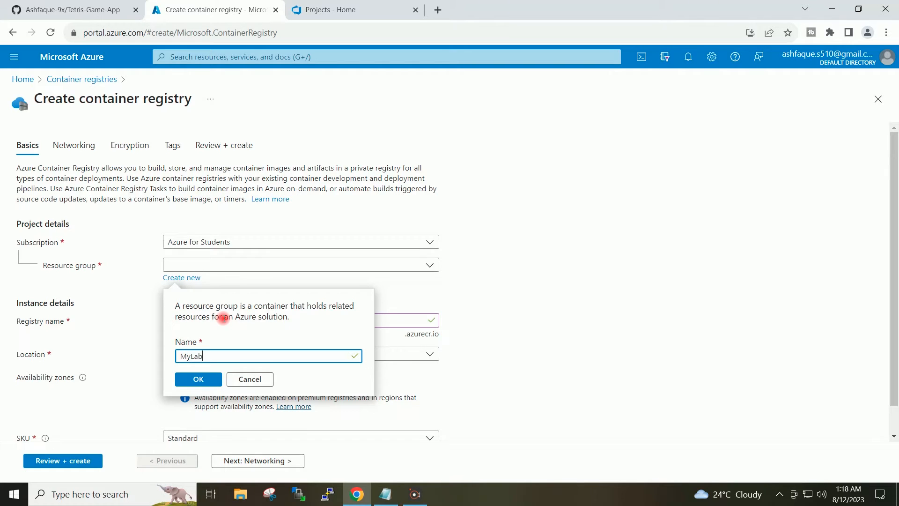
pyautogui.write('-RG')
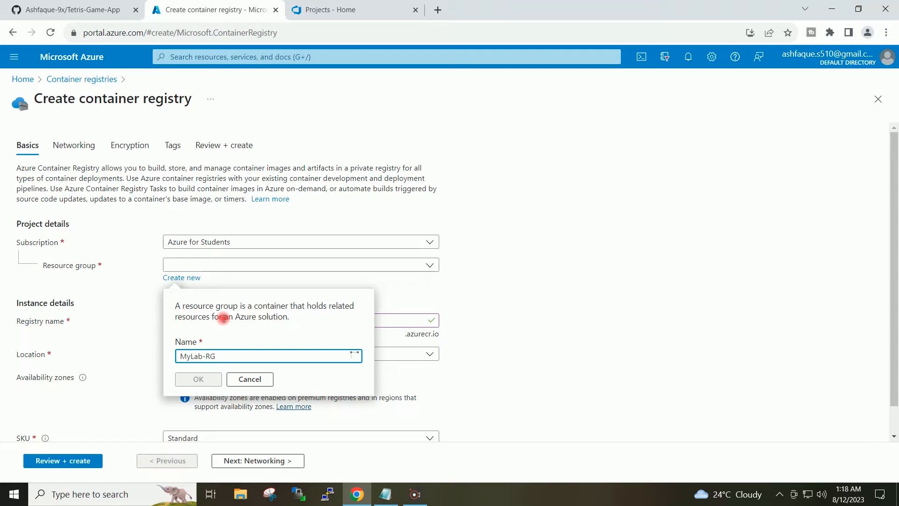
pyautogui.click(187, 384)
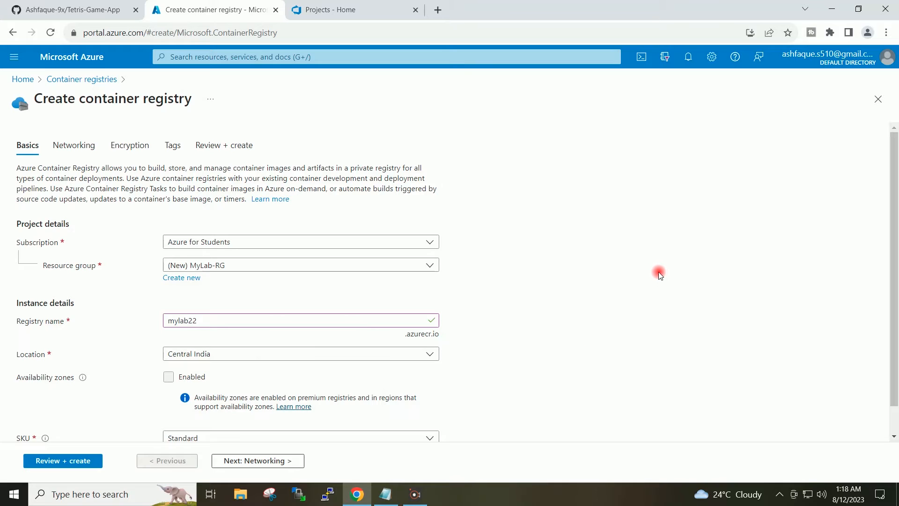
# Keep the default networking, encryption and tag settings, review the configuration, and create the container registry
pyautogui.scroll(-1, 661, 277)
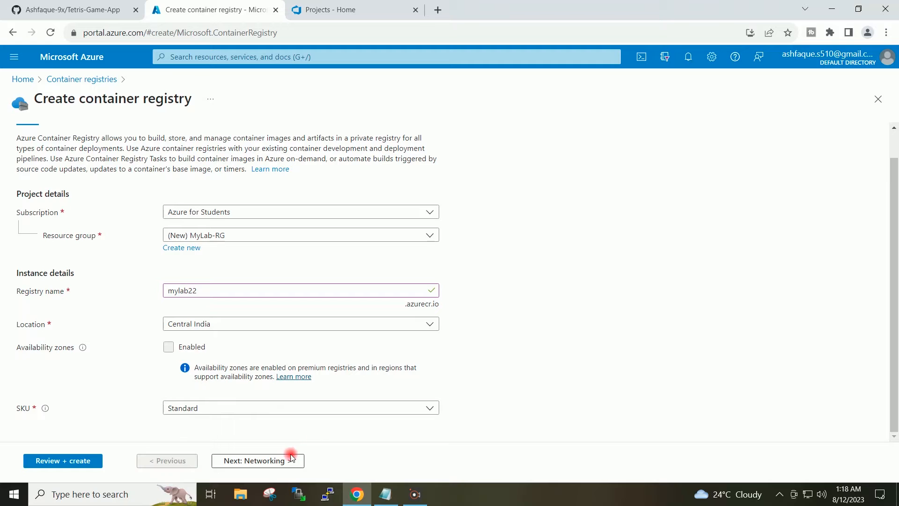
pyautogui.click(253, 461)
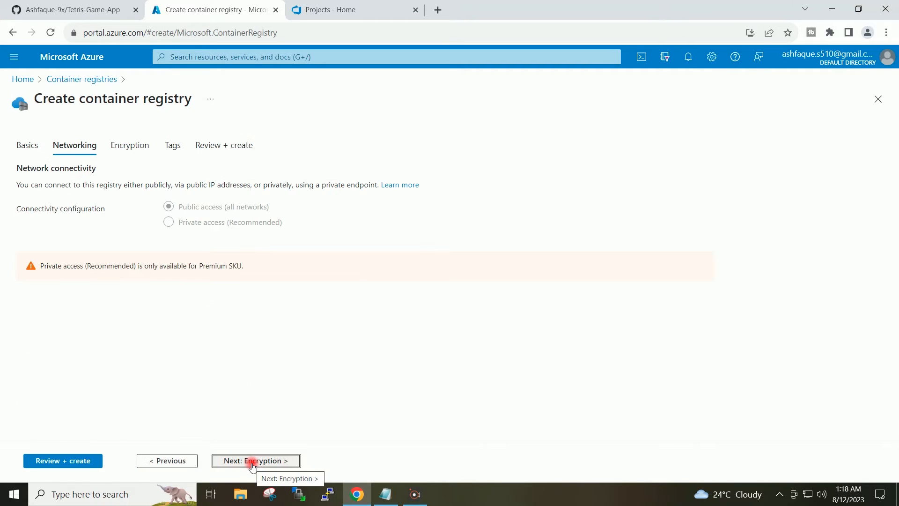
pyautogui.click(263, 461)
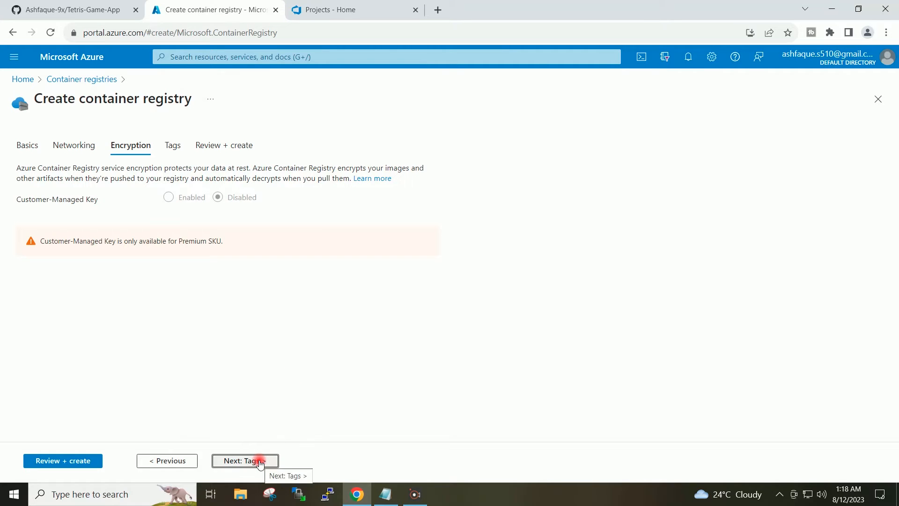
pyautogui.click(260, 462)
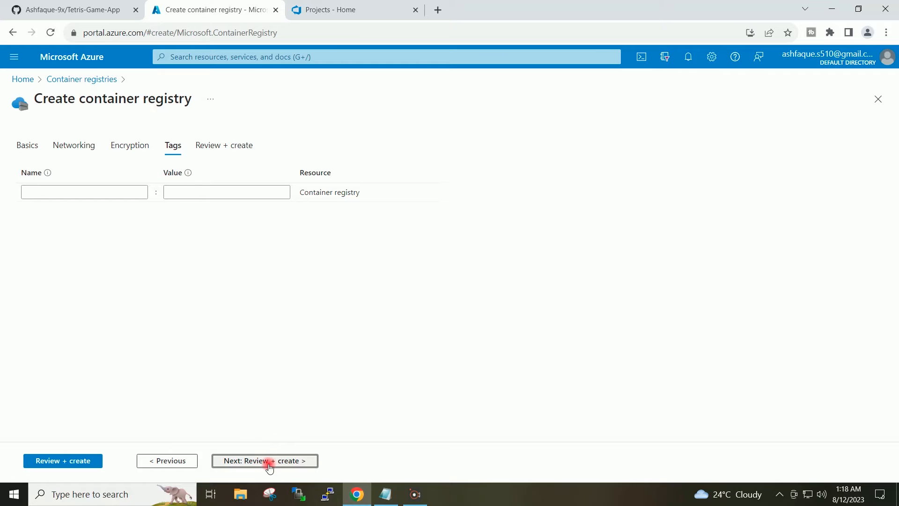
pyautogui.click(264, 462)
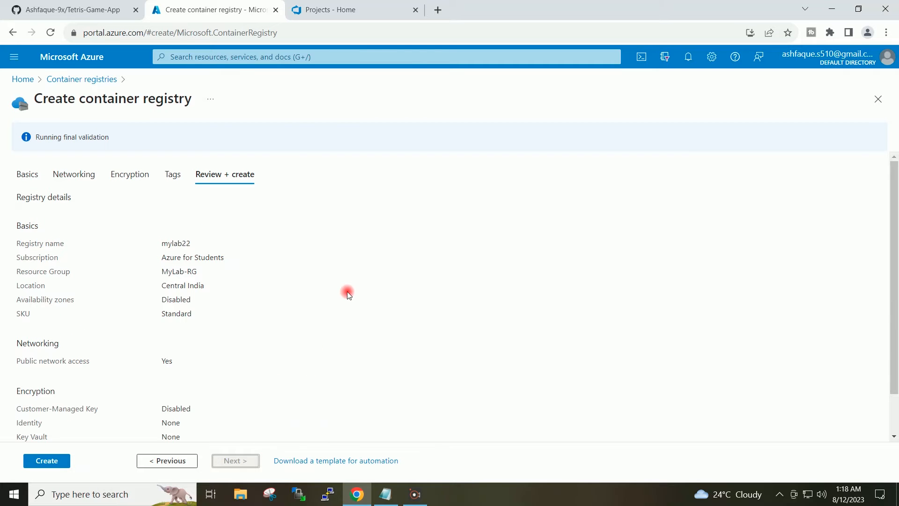
pyautogui.scroll(-1, 347, 292)
pyautogui.scroll(1, 347, 294)
pyautogui.click(47, 461)
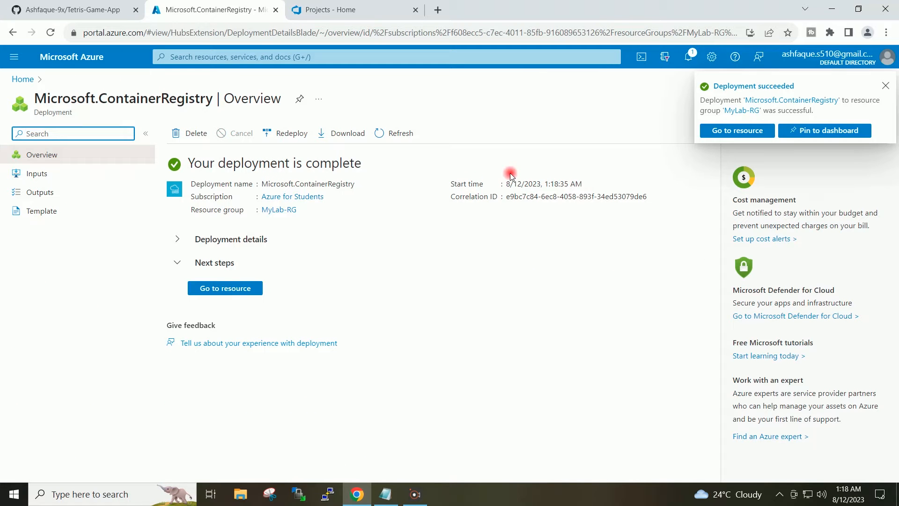
# Switch to Azure DevOps and create a private project named MyLab-Project
pyautogui.click(20, 78)
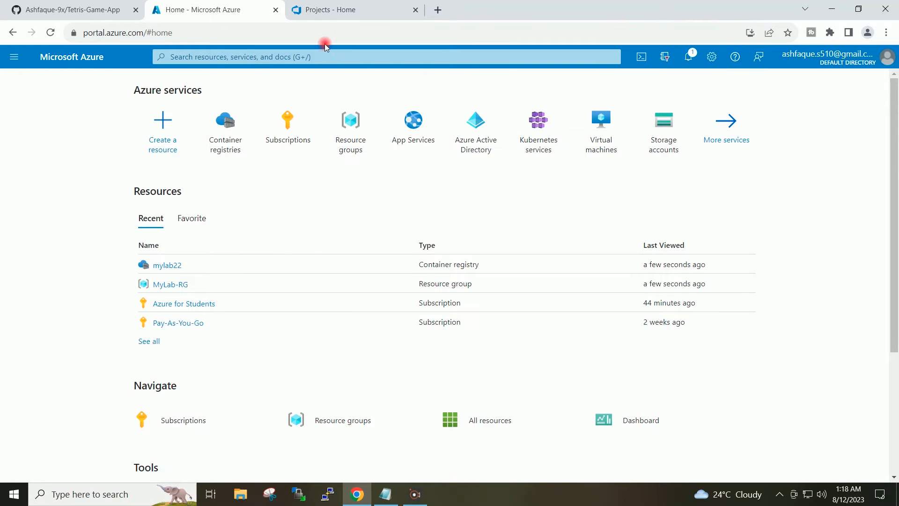
pyautogui.click(330, 9)
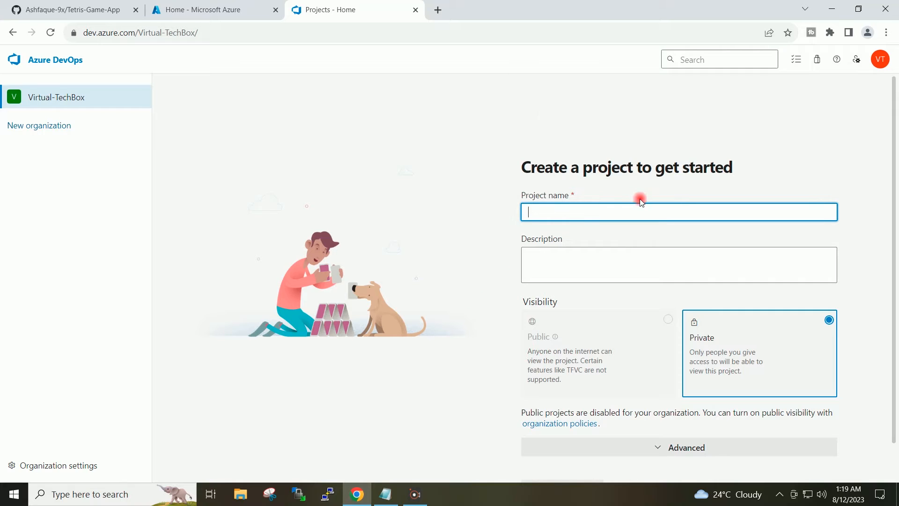
pyautogui.write('MyLab-Project')
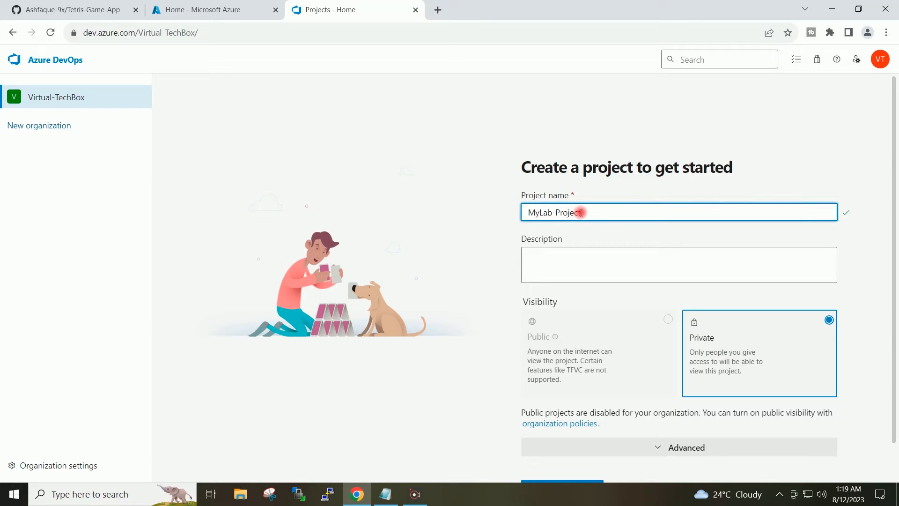
pyautogui.click(415, 190)
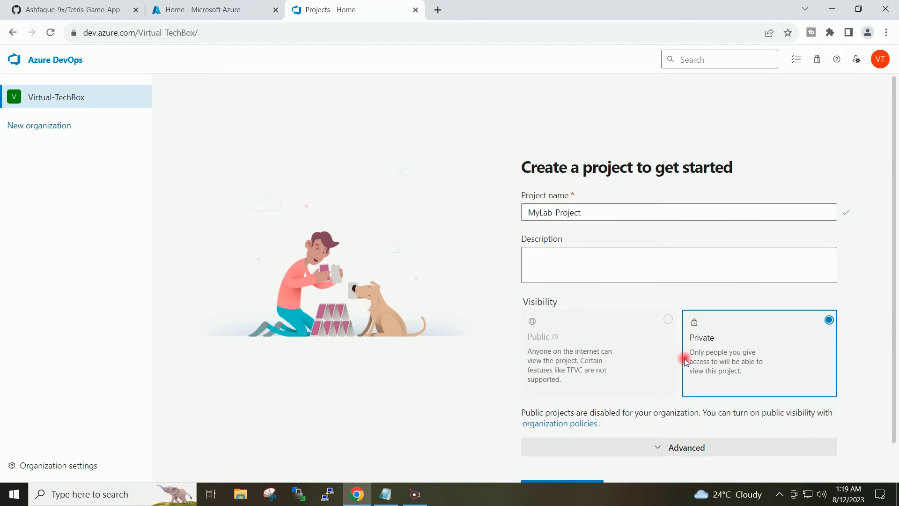
pyautogui.scroll(-1, 850, 220)
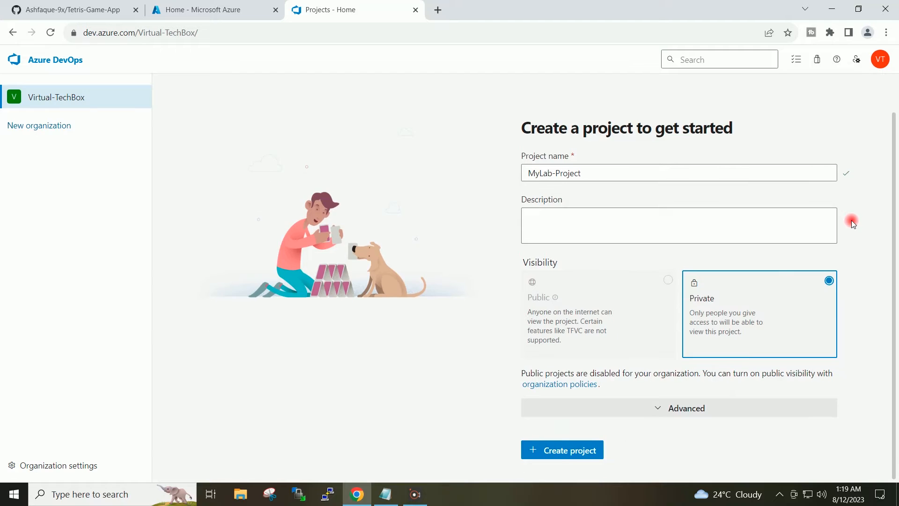
pyautogui.click(533, 451)
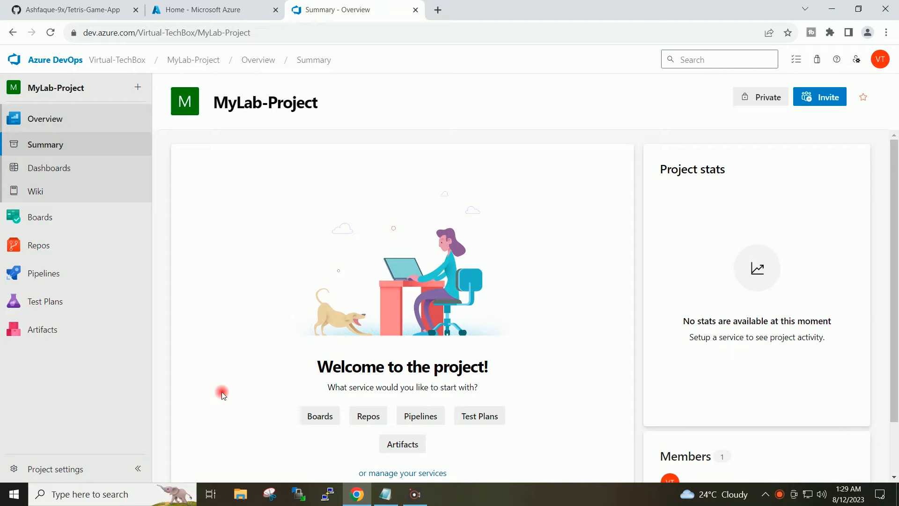
# Start a new service connection of type Docker Registry in the MyLab-Project settings
pyautogui.click(78, 473)
pyautogui.scroll(-4, 128, 267)
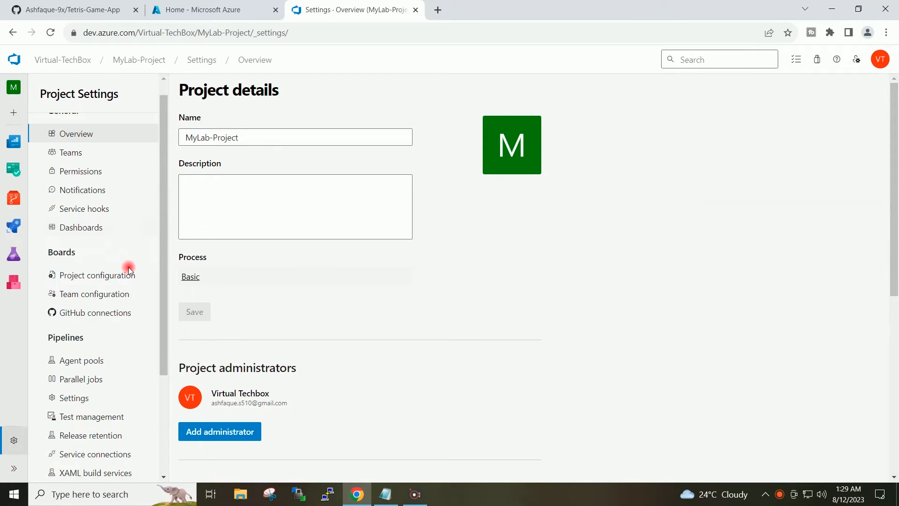
pyautogui.click(105, 311)
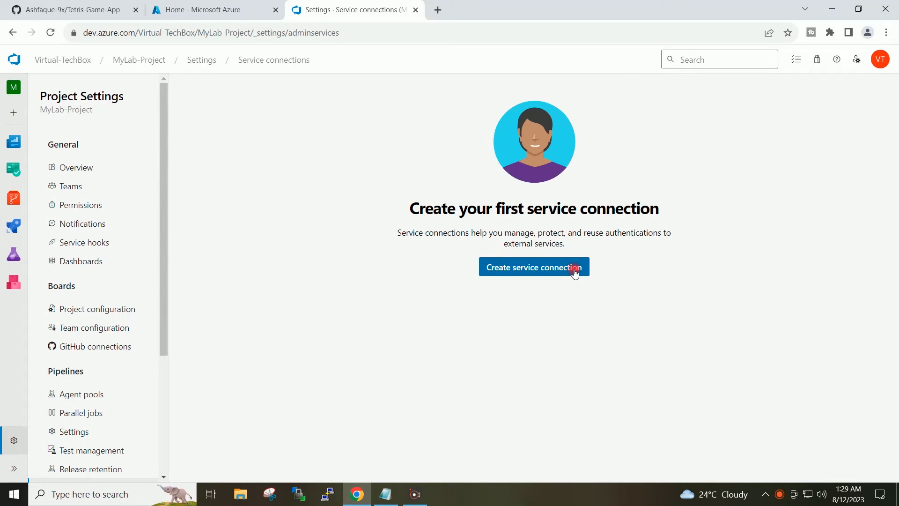
pyautogui.click(575, 271)
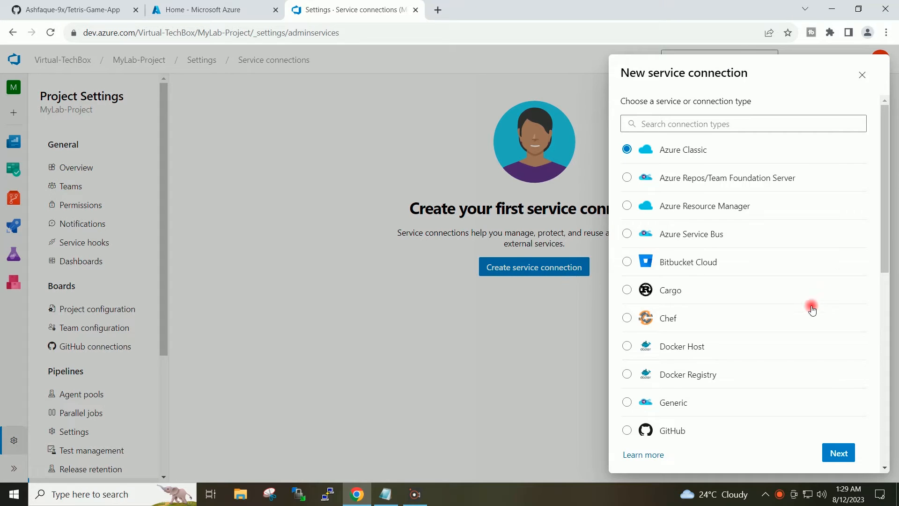
pyautogui.moveTo(885, 248); pyautogui.dragTo(887, 272)
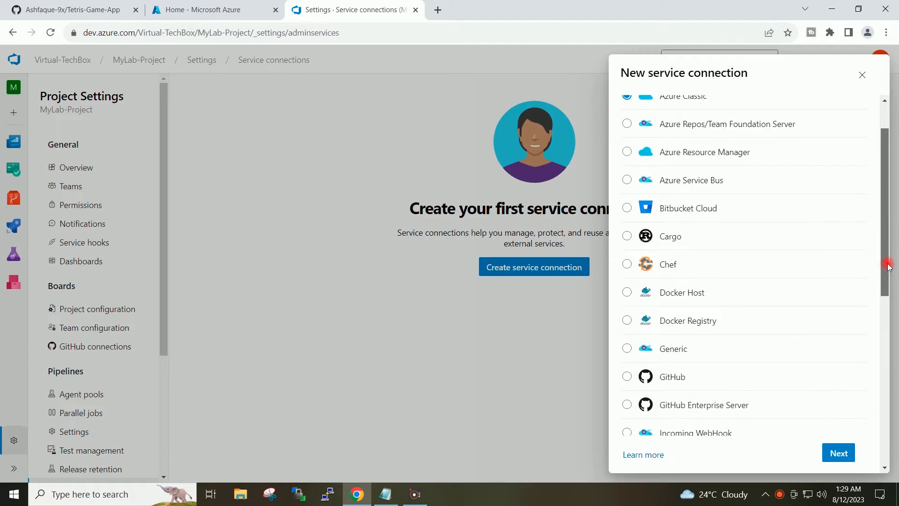
pyautogui.click(688, 322)
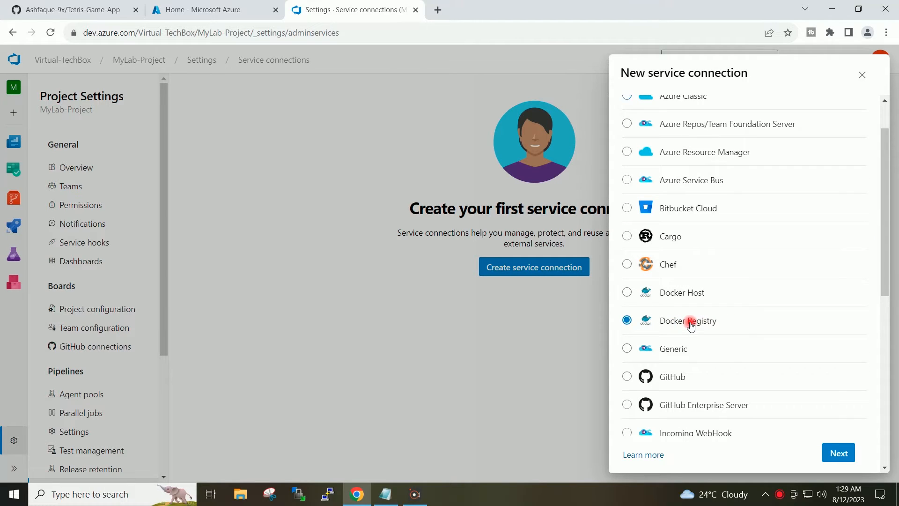
pyautogui.click(835, 453)
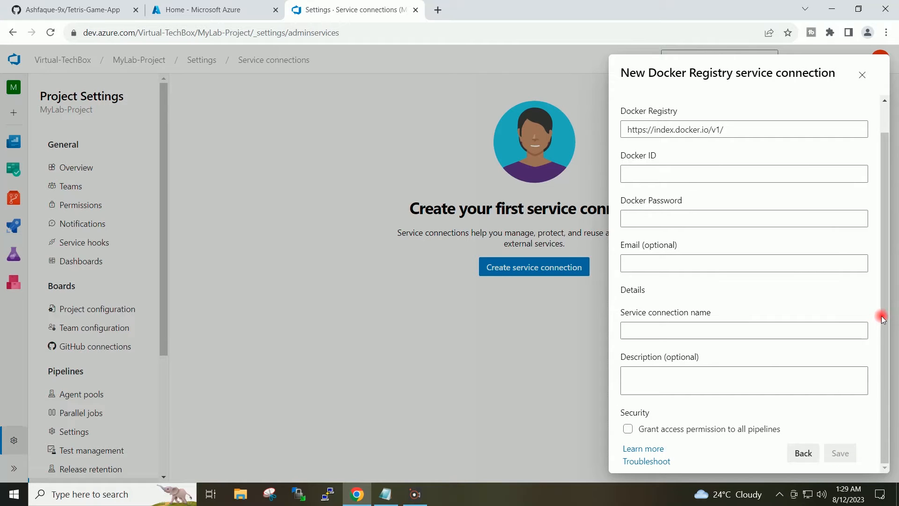
# Set the registry type to Azure Container Registry with Service Principal authentication and the Azure for Students subscription
pyautogui.moveTo(883, 318); pyautogui.dragTo(883, 234)
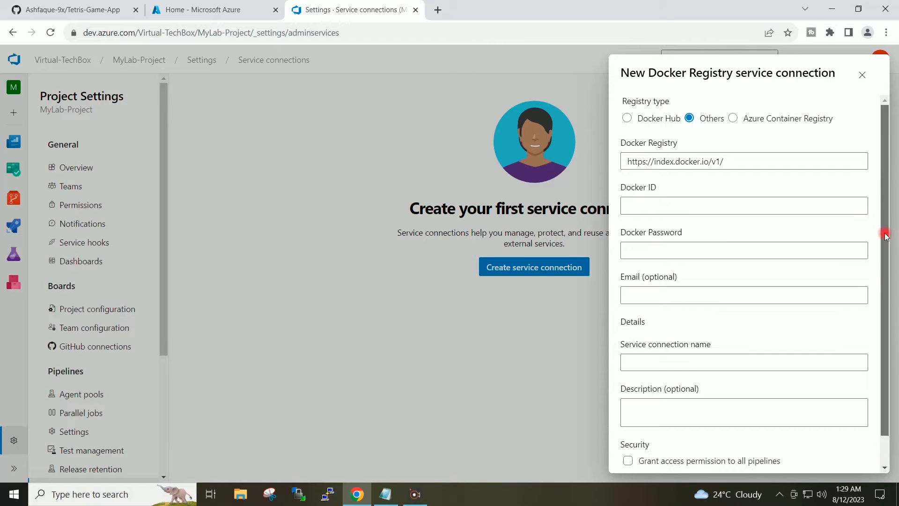
pyautogui.click(775, 121)
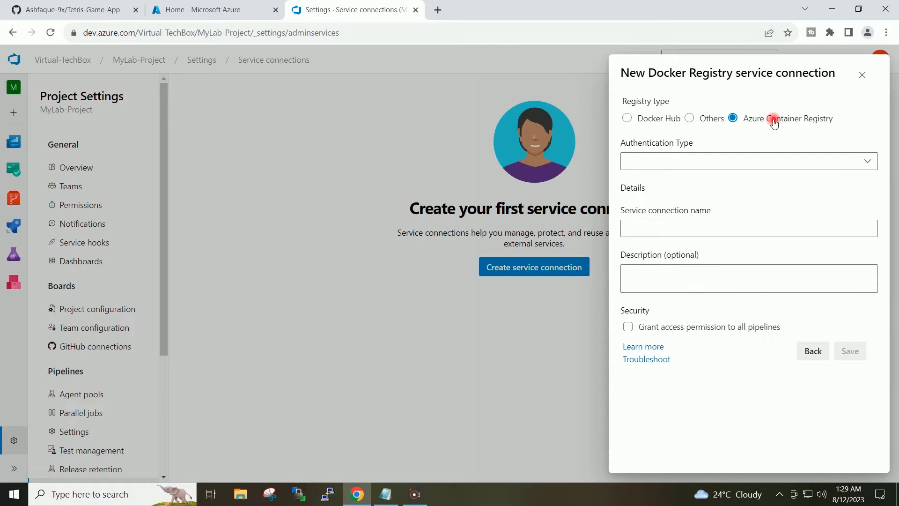
pyautogui.click(860, 164)
pyautogui.click(705, 187)
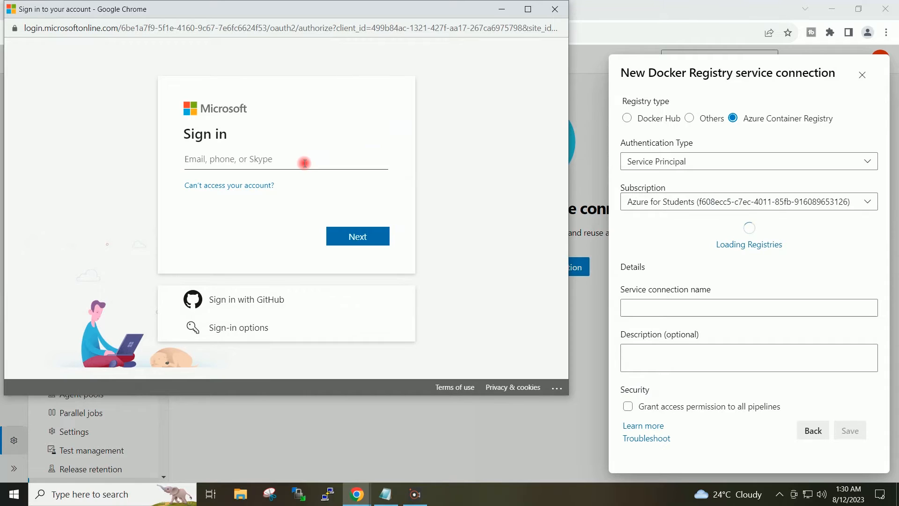
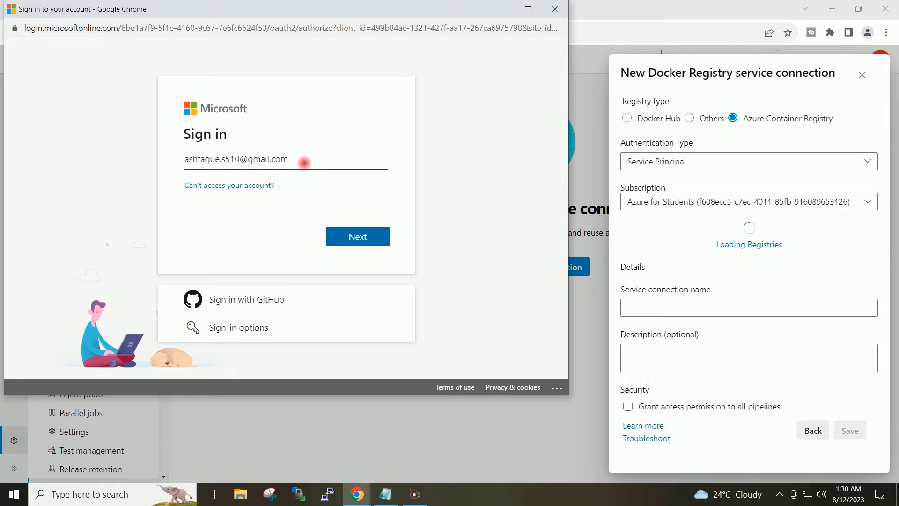
# Sign in to the Microsoft account with the account's e-mail address and password to authorize loading the registries
pyautogui.click(368, 237)
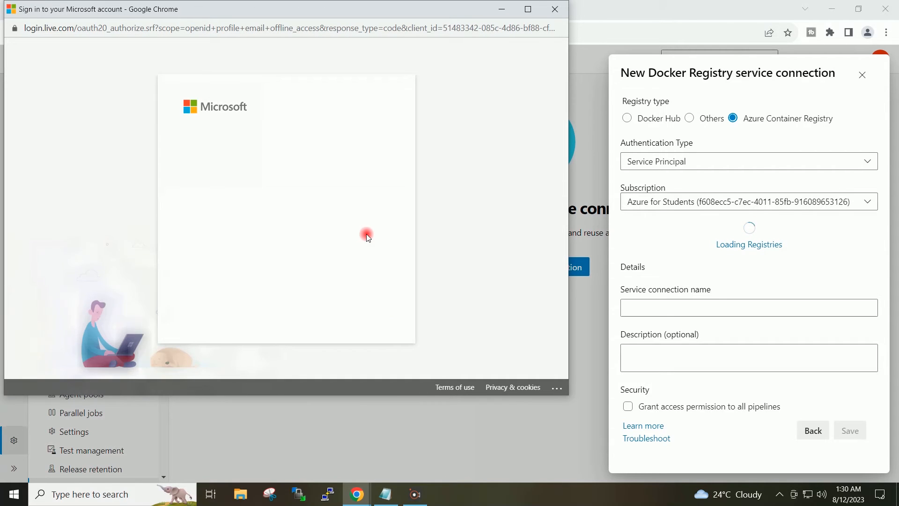
pyautogui.write('••')
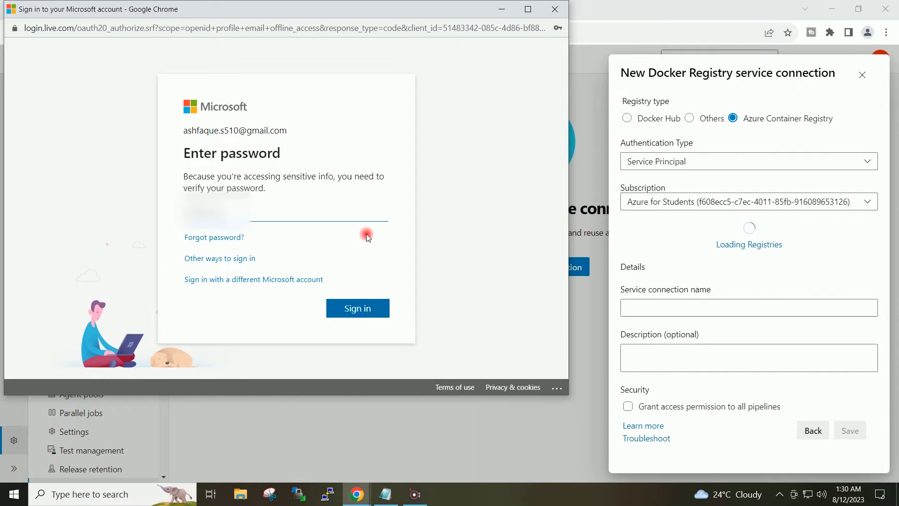
pyautogui.click(368, 308)
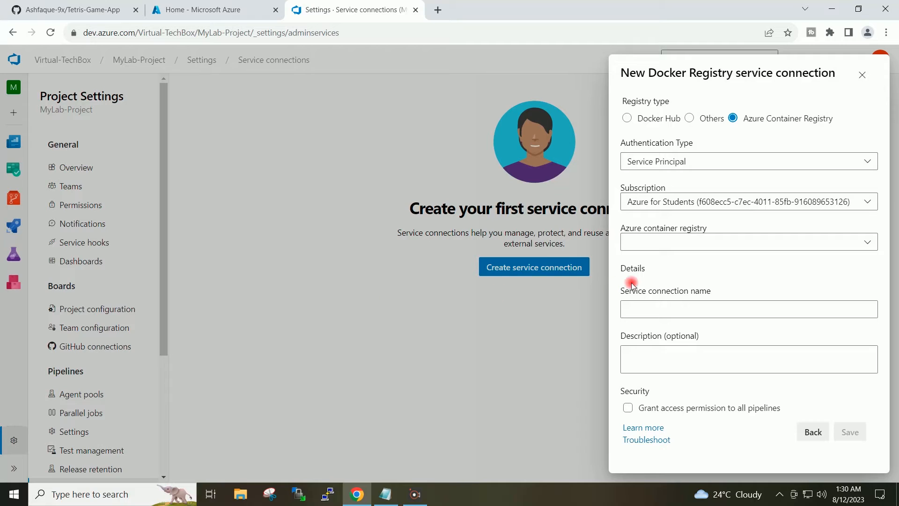
# Save the Docker Registry connection for registry mylab22 as ACR-AzureDevOps, with access permission granted to all pipelines
pyautogui.click(867, 244)
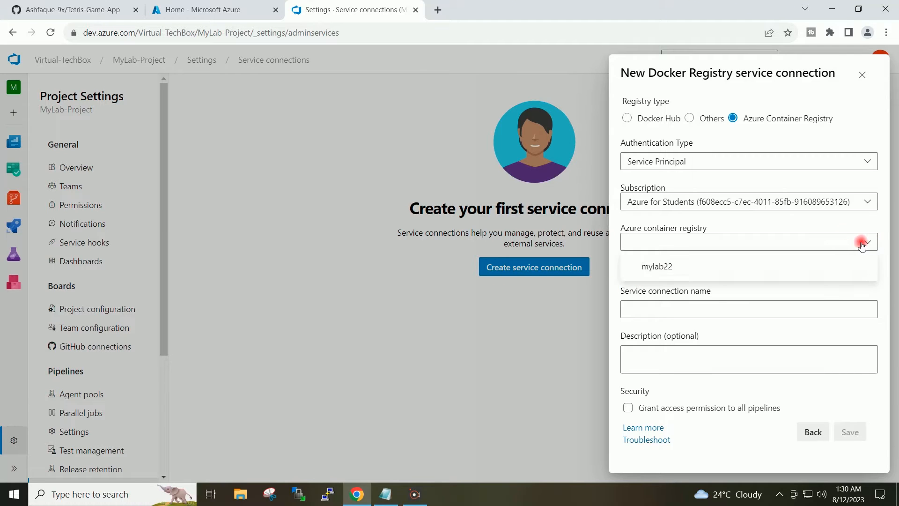
pyautogui.click(706, 267)
pyautogui.click(674, 308)
pyautogui.write('ACR-AzureDevOps')
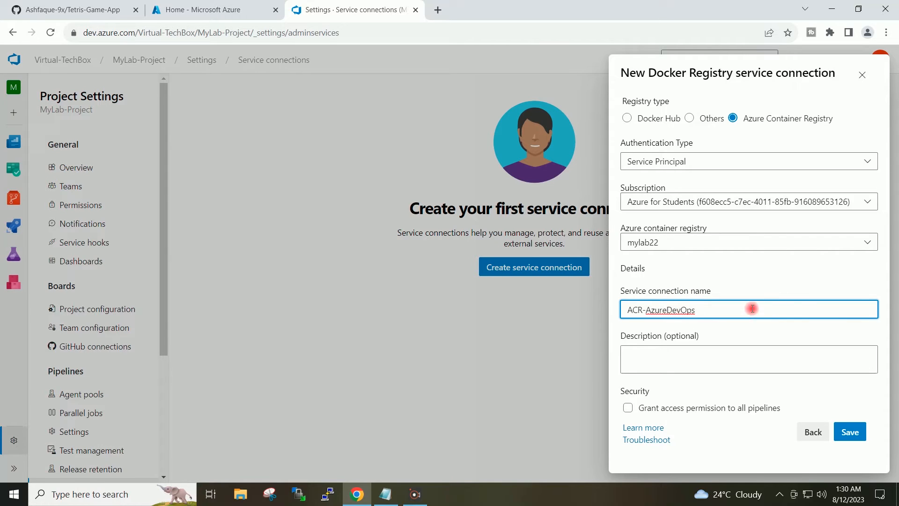
pyautogui.click(799, 285)
pyautogui.click(629, 310)
pyautogui.click(738, 274)
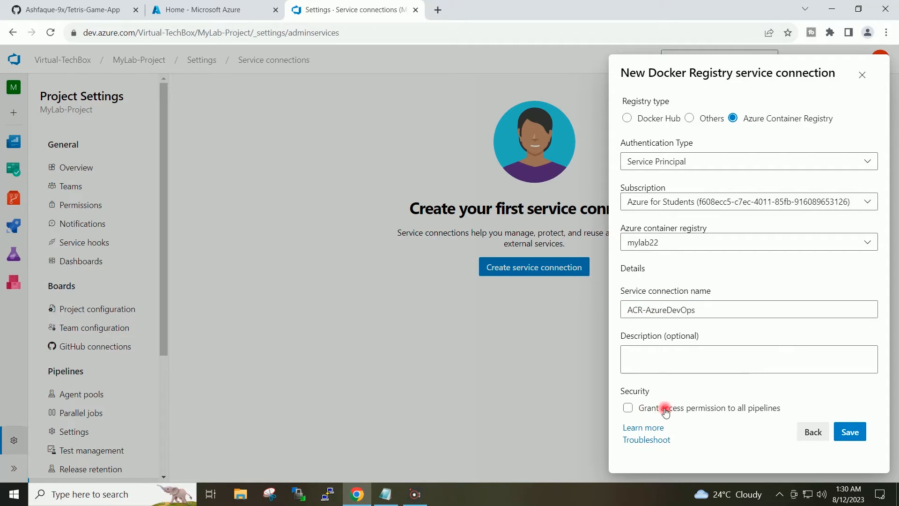
pyautogui.click(632, 408)
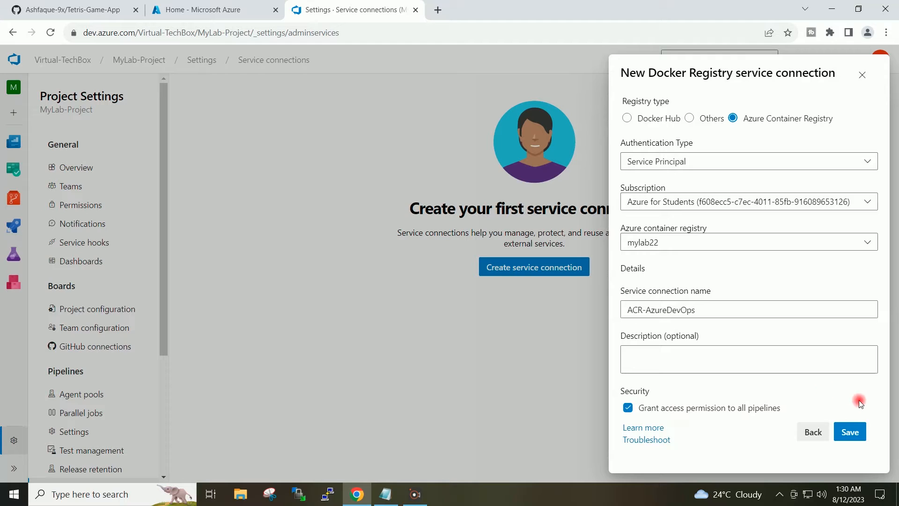
pyautogui.click(855, 436)
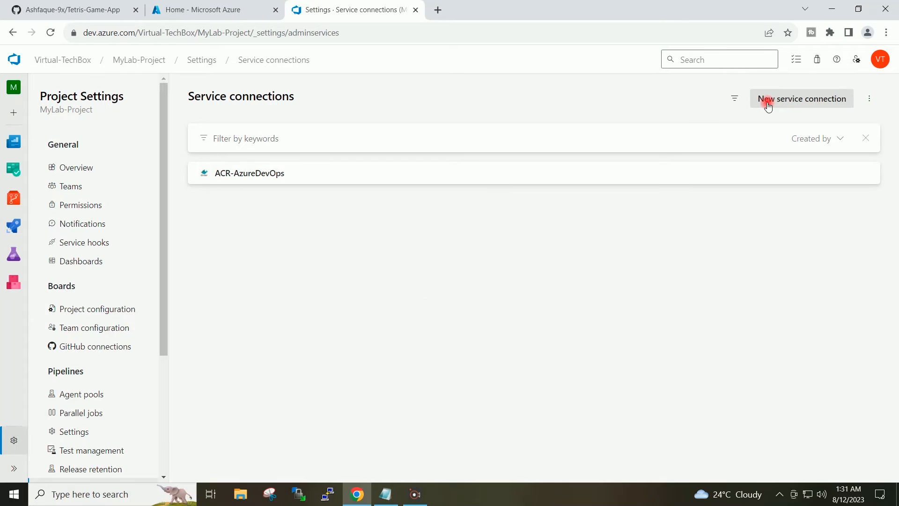
# Start a new service connection of type GitHub in the MyLab-Project settings
pyautogui.click(770, 100)
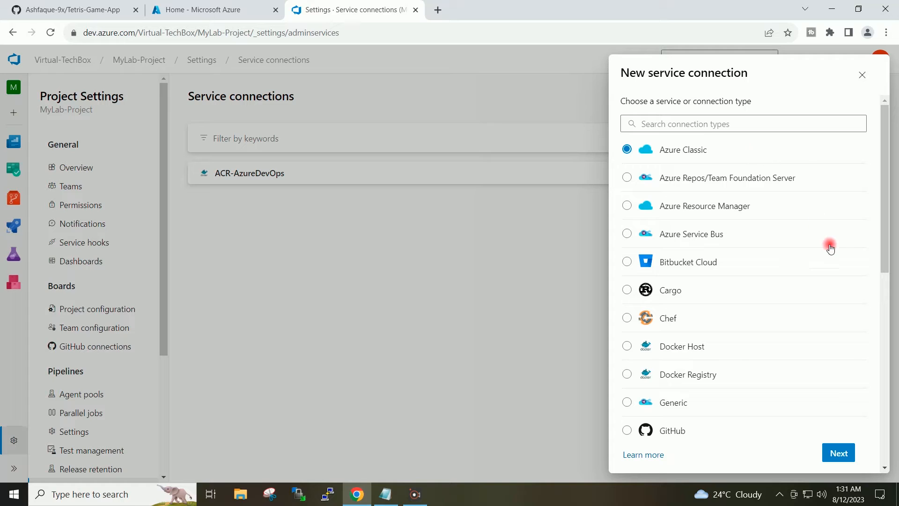
pyautogui.click(672, 433)
pyautogui.moveTo(885, 244); pyautogui.dragTo(879, 295)
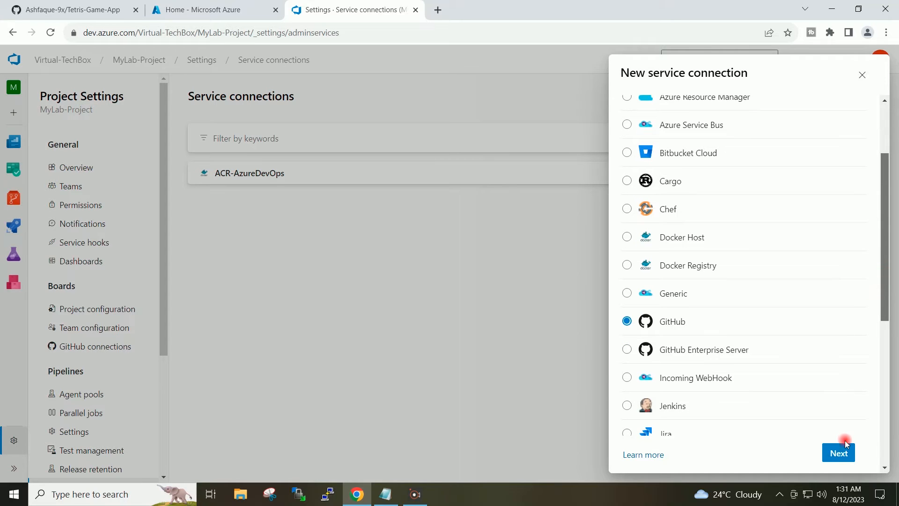
pyautogui.click(841, 454)
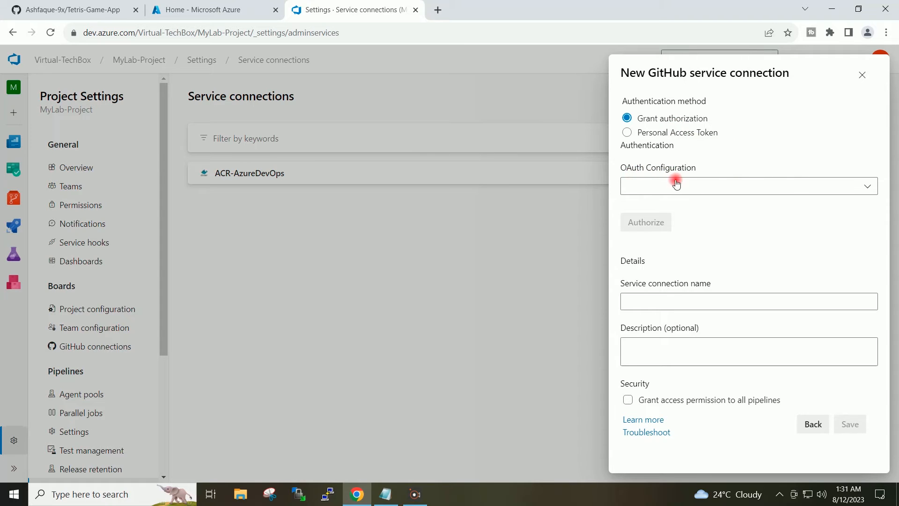
# Authorize the GitHub connection with the AzurePipelines OAuth configuration and check the Tetris-Game-App repository on GitHub
pyautogui.click(836, 183)
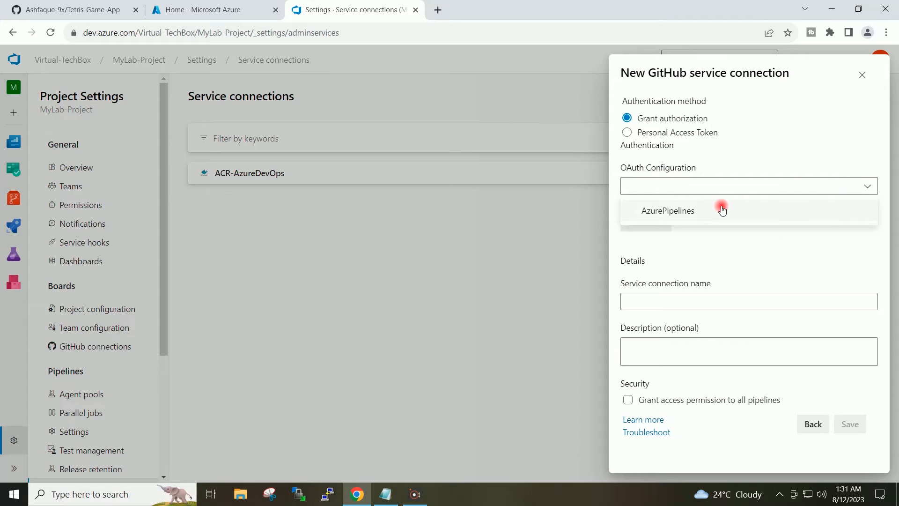
pyautogui.click(707, 209)
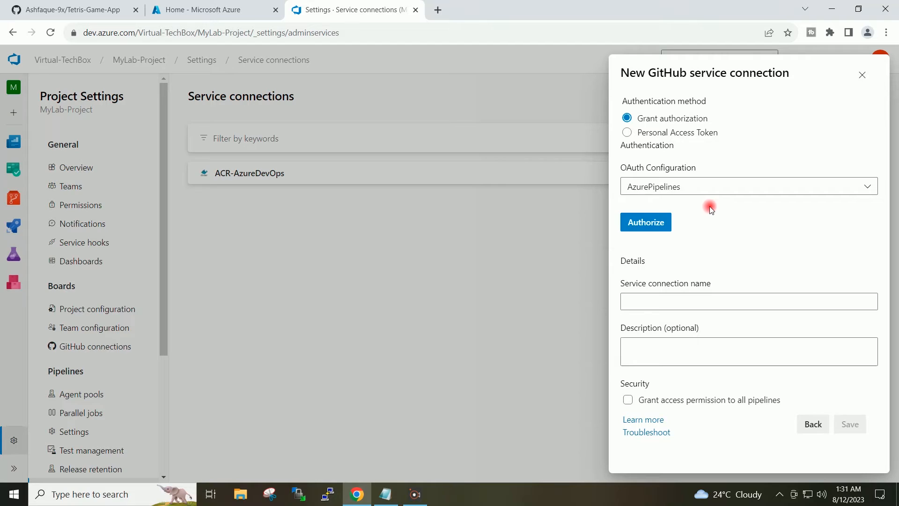
pyautogui.click(653, 227)
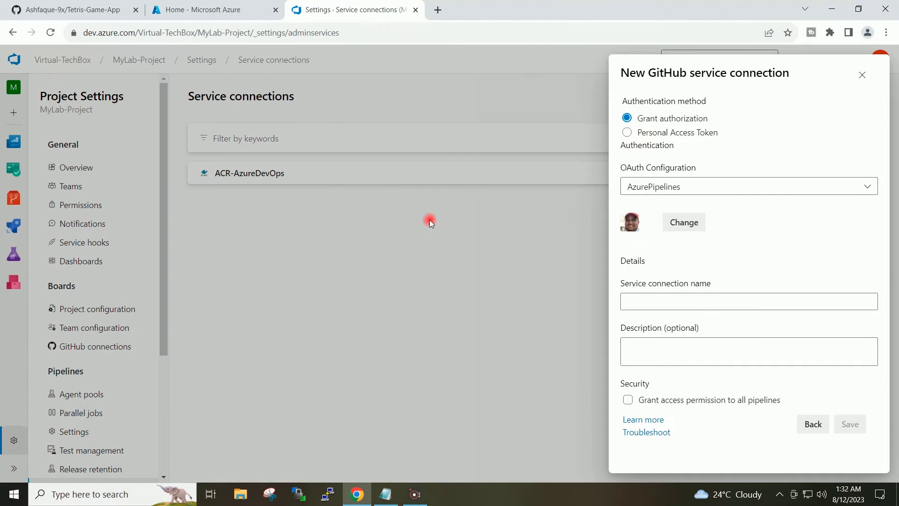
pyautogui.click(96, 9)
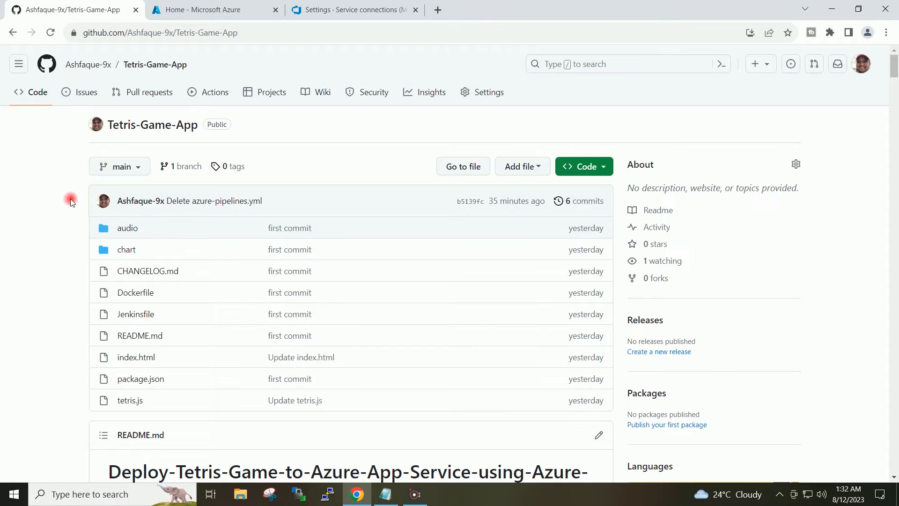
pyautogui.click(311, 10)
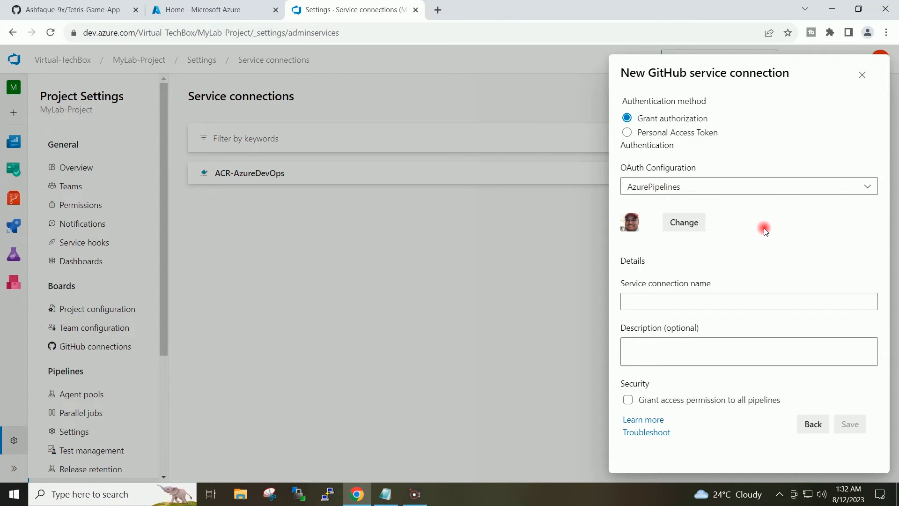
# Save the GitHub service connection as Github-AzureDevOps, with access permission granted to all pipelines
pyautogui.click(684, 301)
pyautogui.write('Github-AzureDevOps')
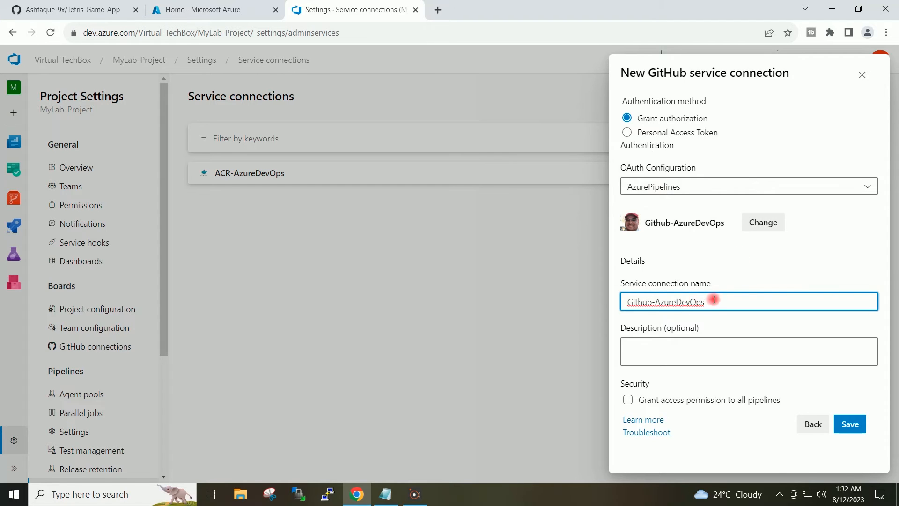
pyautogui.click(747, 274)
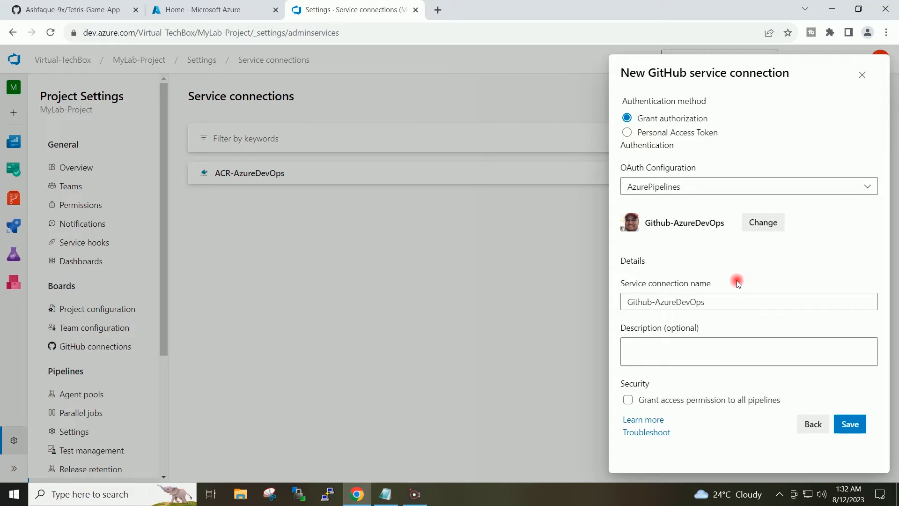
pyautogui.click(627, 402)
pyautogui.click(849, 424)
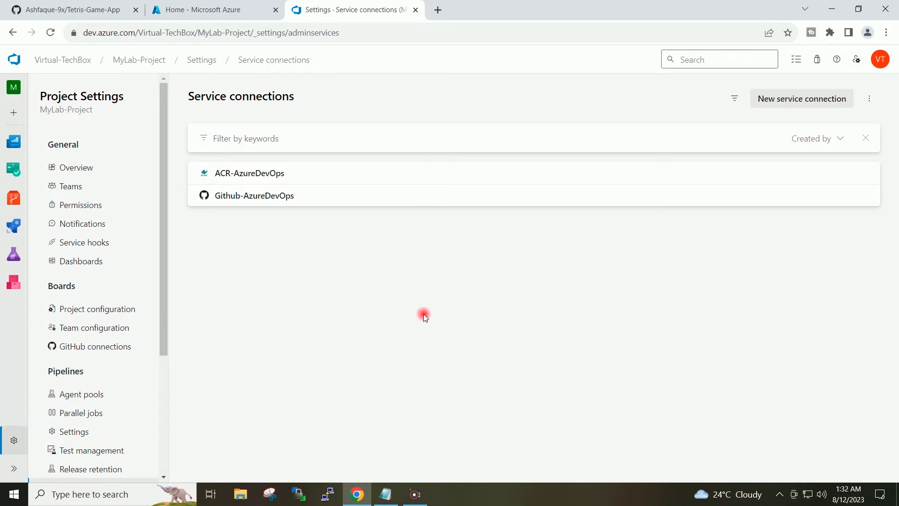
pyautogui.click(831, 10)
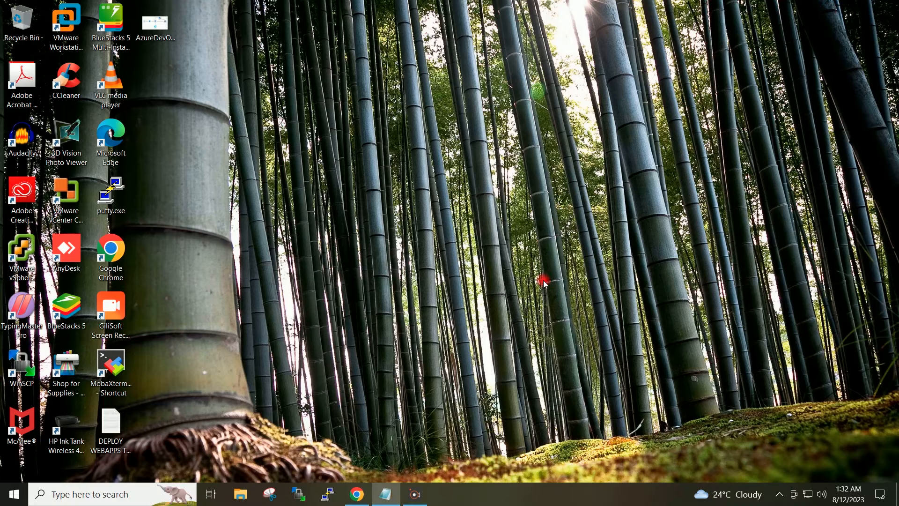
pyautogui.click(516, 245)
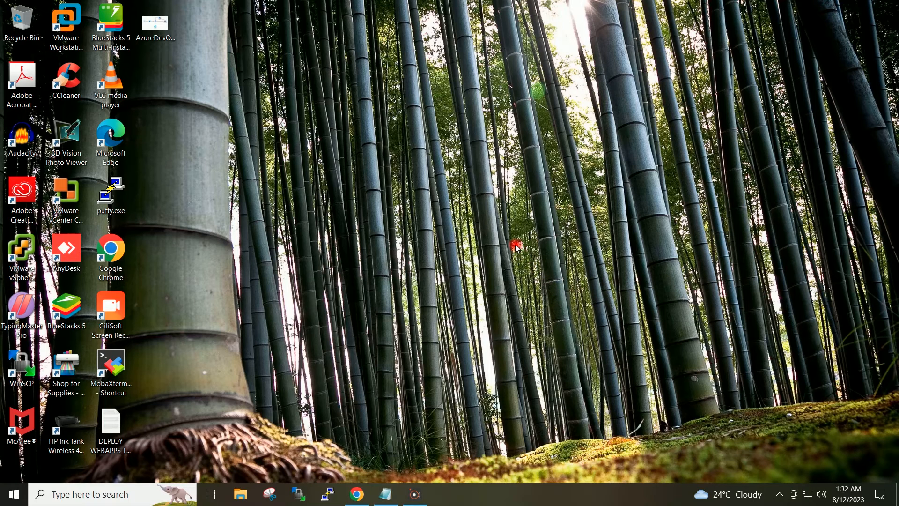
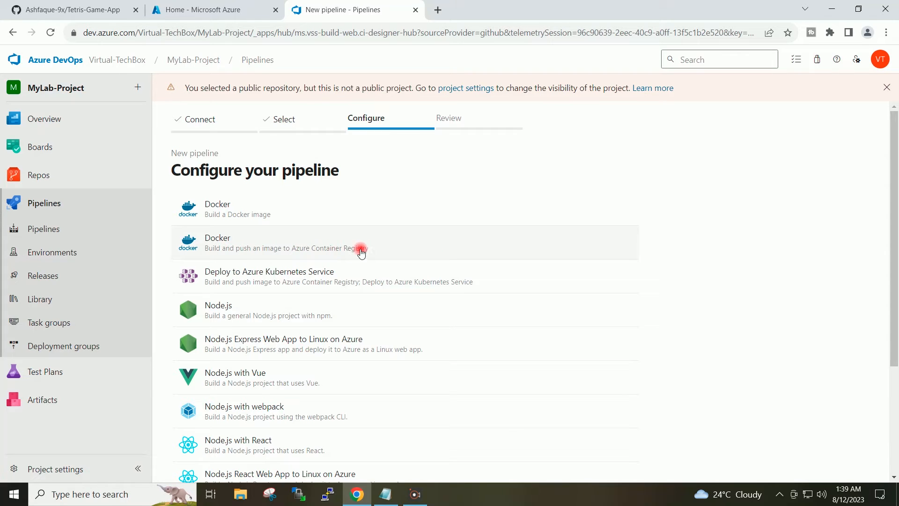
# Choose the Docker template that pushes to Azure Container Registry with the Azure for Students subscription, and sign in with the account e-mail and password
pyautogui.click(447, 242)
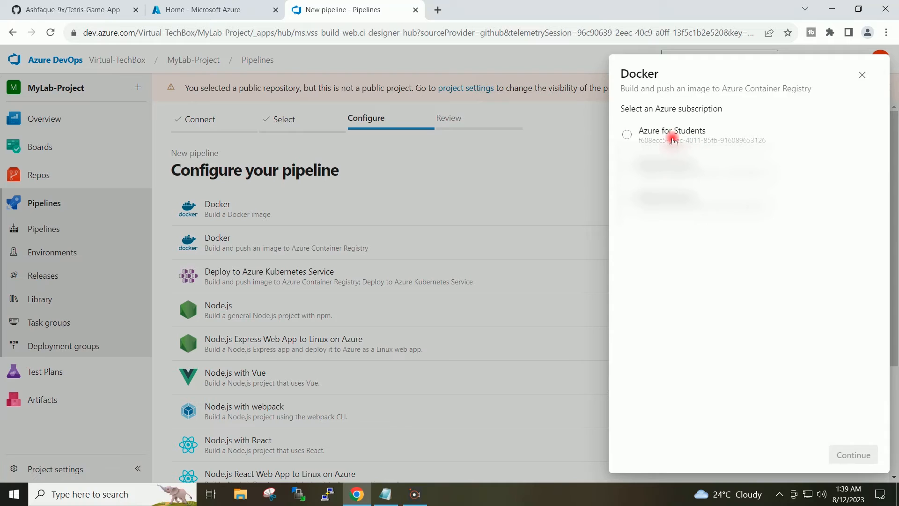
pyautogui.click(659, 134)
pyautogui.click(853, 454)
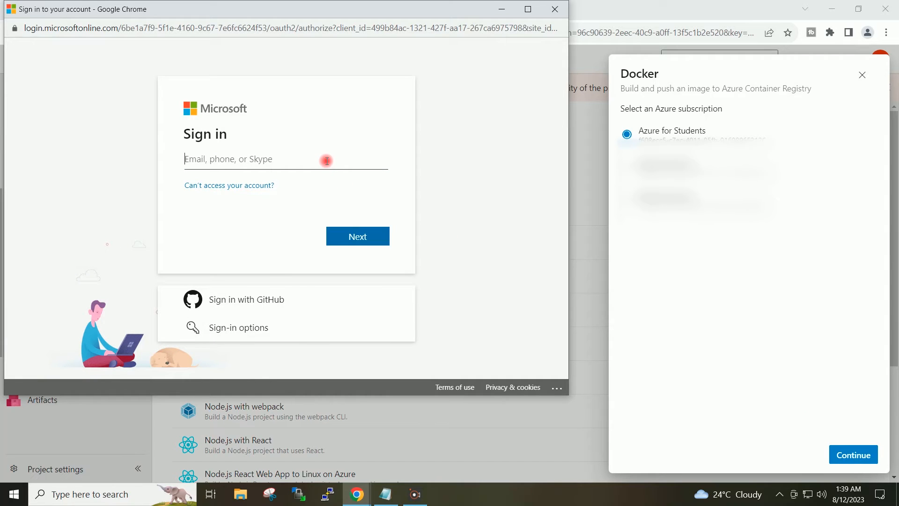
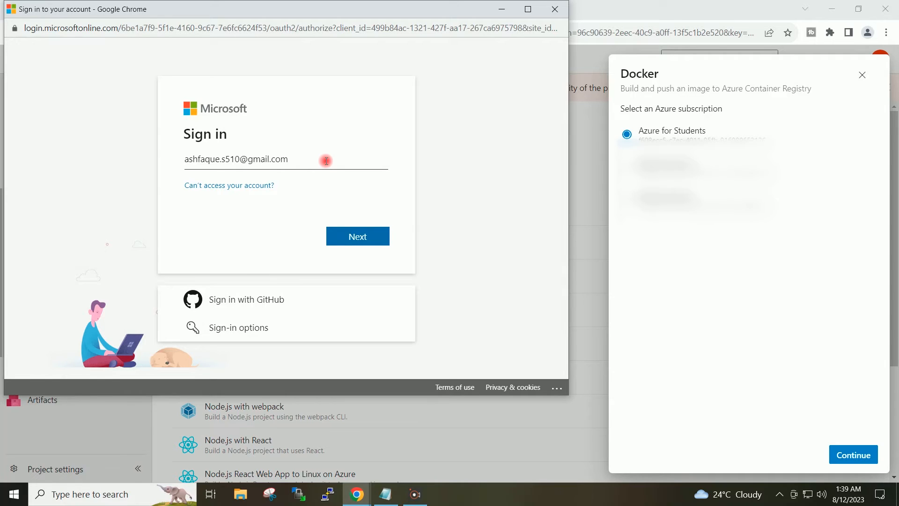
pyautogui.click(341, 236)
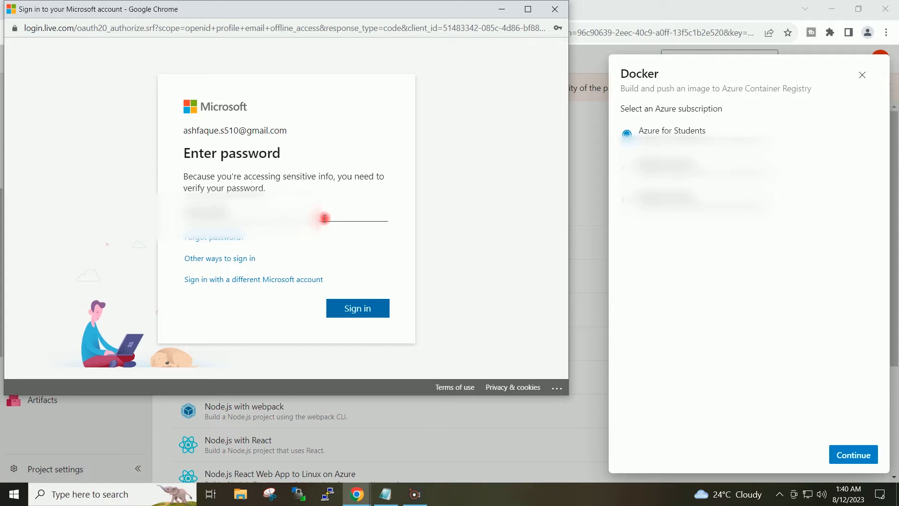
pyautogui.click(335, 304)
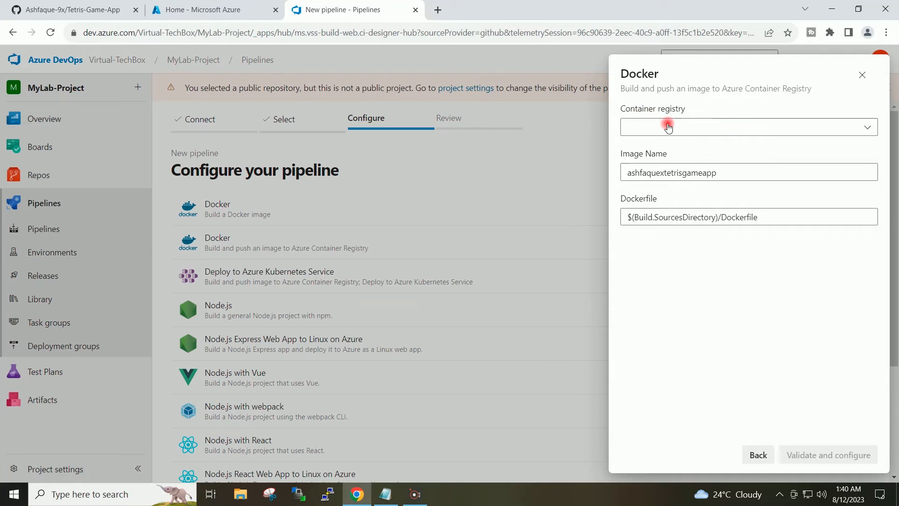
# Configure the Docker pipeline with container registry mylab22 and image name tetris-game-app, and validate the configuration
pyautogui.click(802, 126)
pyautogui.click(671, 151)
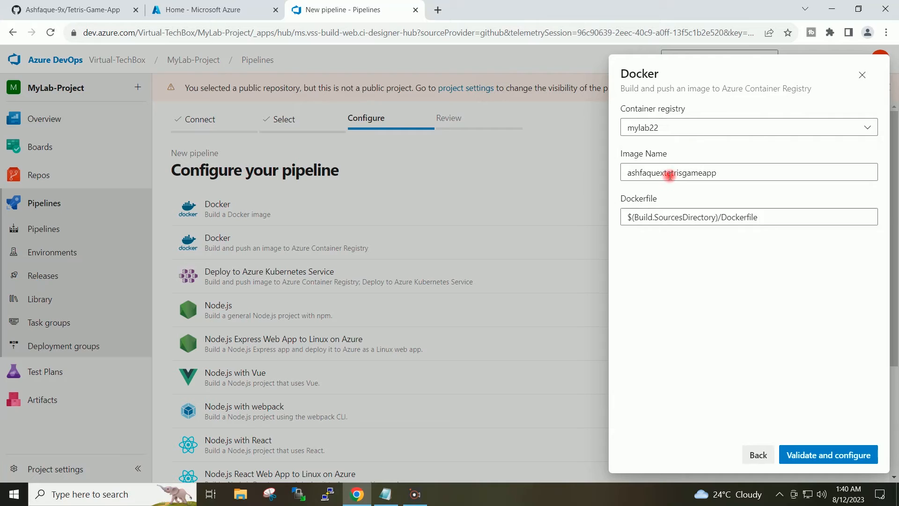
pyautogui.click(664, 174)
pyautogui.moveTo(664, 174); pyautogui.dragTo(623, 180)
pyautogui.press('BackSpace')
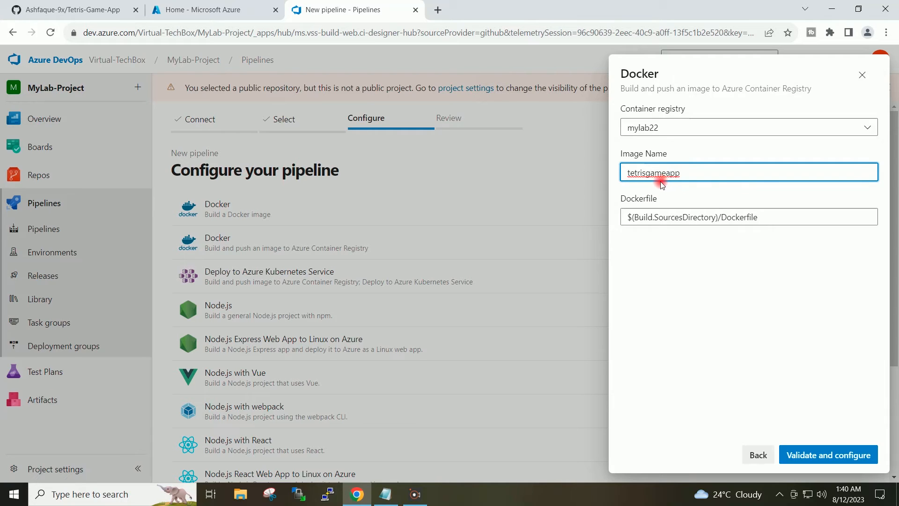
pyautogui.click(646, 173)
pyautogui.write('-game-')
pyautogui.click(813, 315)
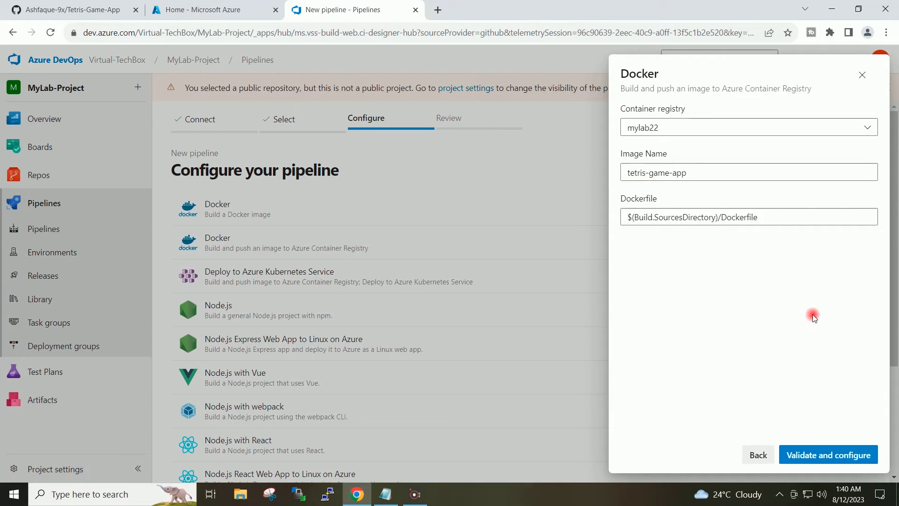
pyautogui.click(825, 458)
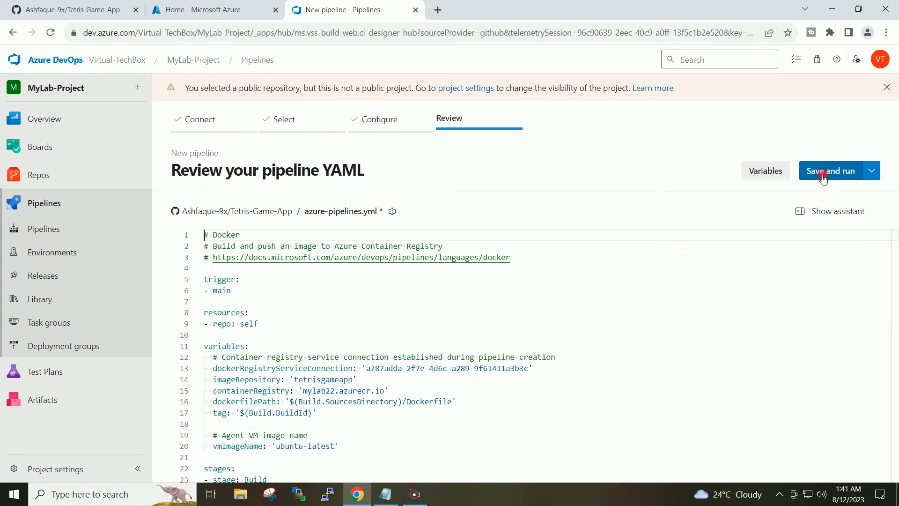
# Save and run the pipeline with a commit directly to the main branch, and open the run's Build job
pyautogui.click(822, 171)
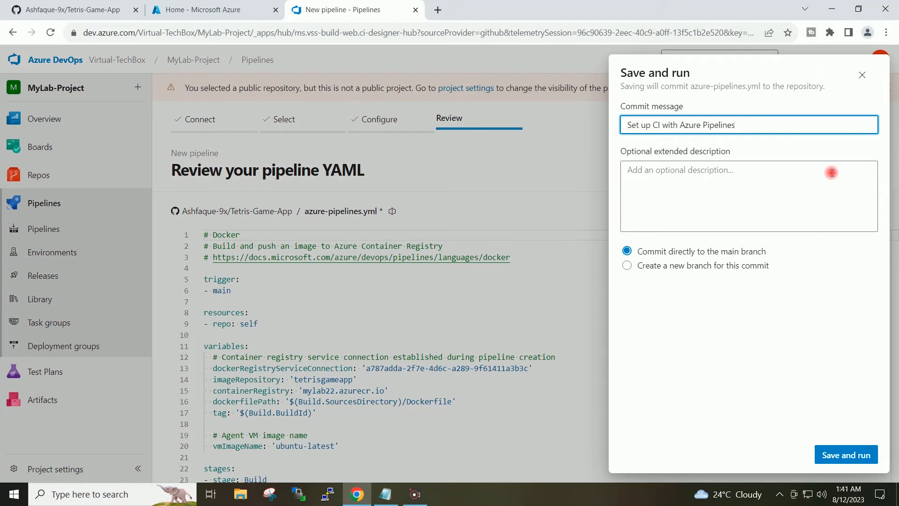
pyautogui.click(850, 454)
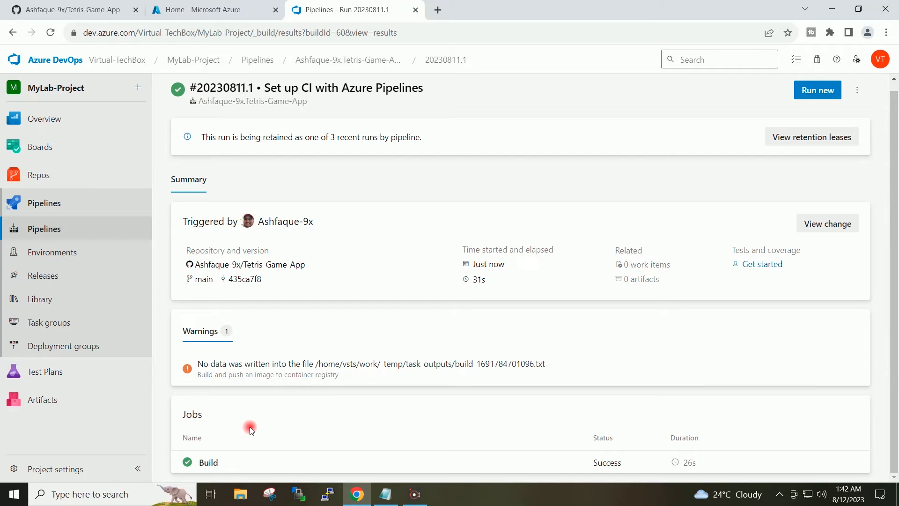
pyautogui.click(217, 460)
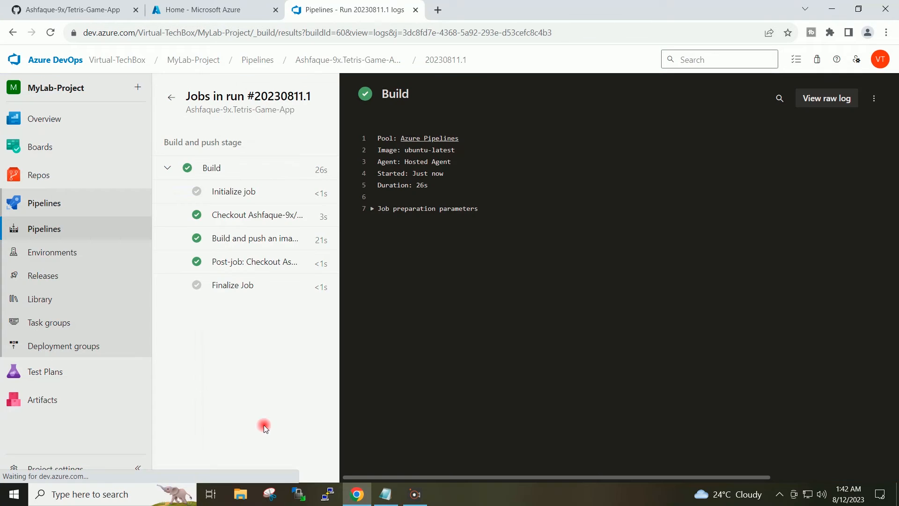
pyautogui.moveTo(499, 247); pyautogui.dragTo(459, 224)
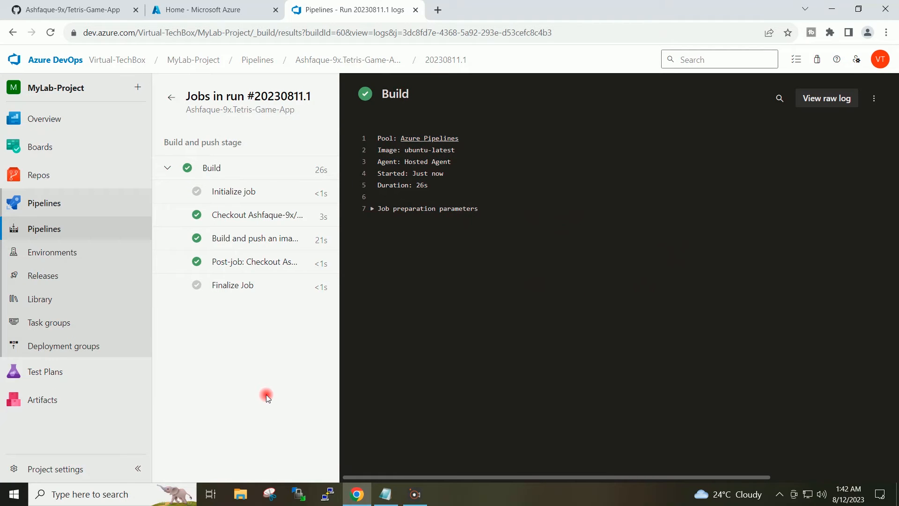
# Switch to the Azure portal and examine the tetrisgameapp repository and its tags in the mylab22 container registry
pyautogui.click(201, 12)
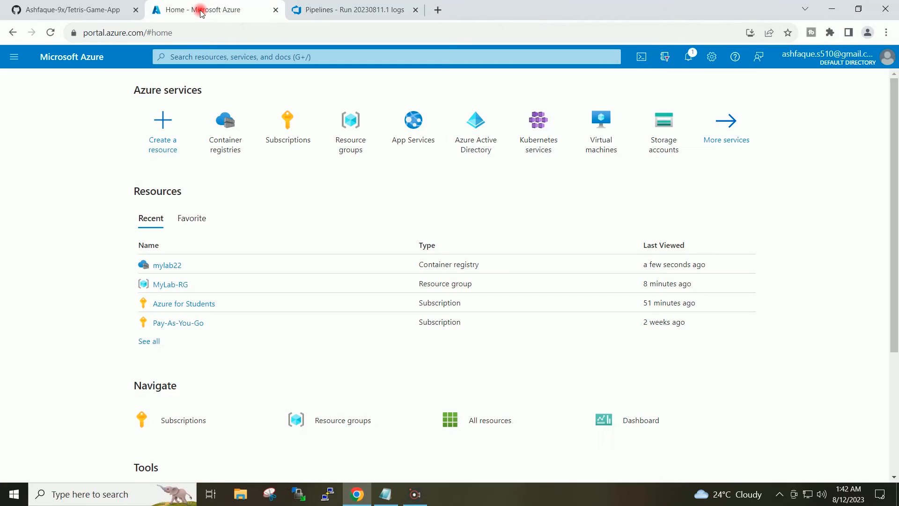
pyautogui.click(223, 129)
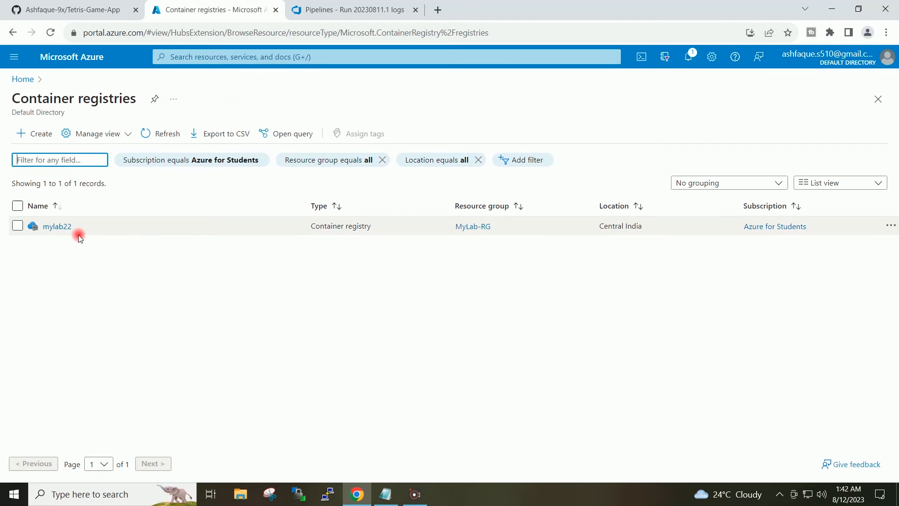
pyautogui.click(57, 227)
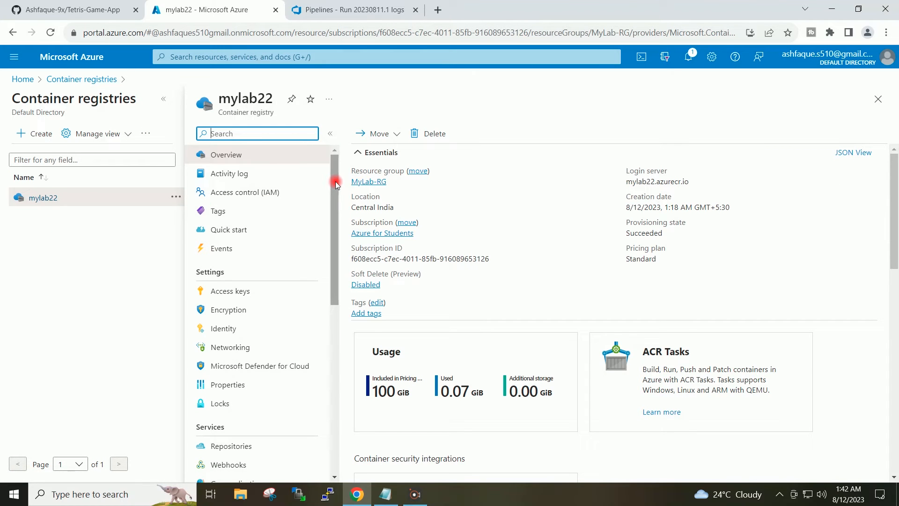
pyautogui.moveTo(335, 181); pyautogui.dragTo(338, 268)
pyautogui.click(246, 251)
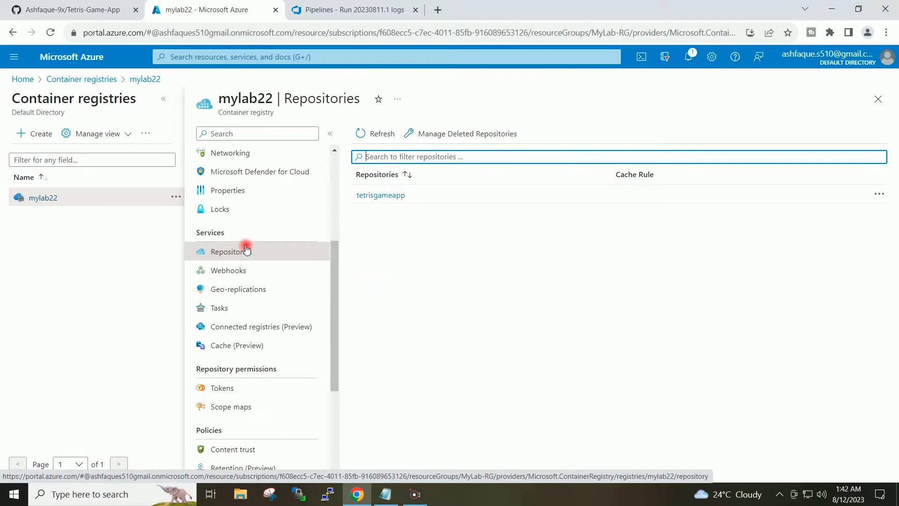
pyautogui.click(380, 196)
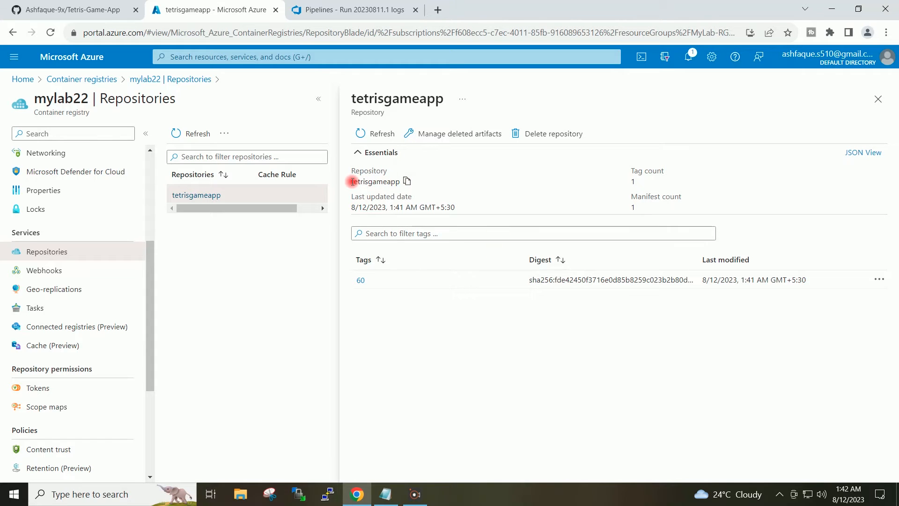
pyautogui.moveTo(352, 181); pyautogui.dragTo(406, 186)
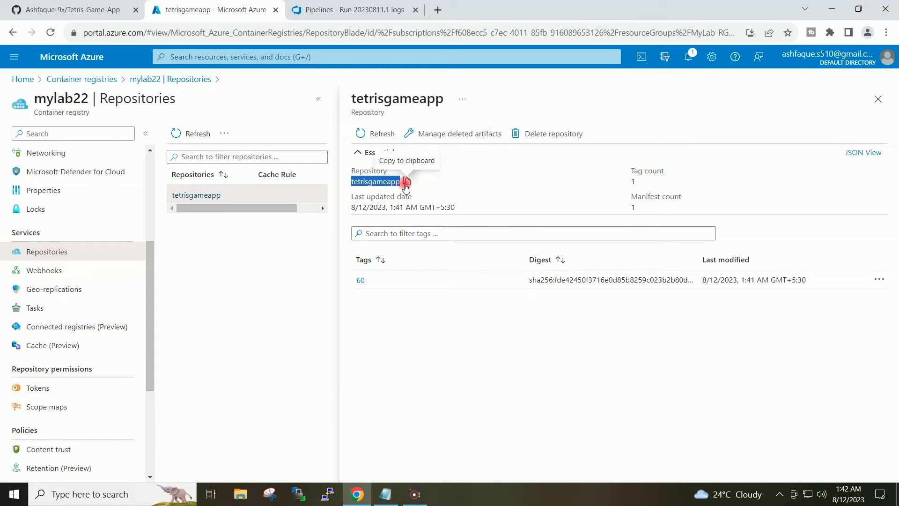
pyautogui.click(374, 183)
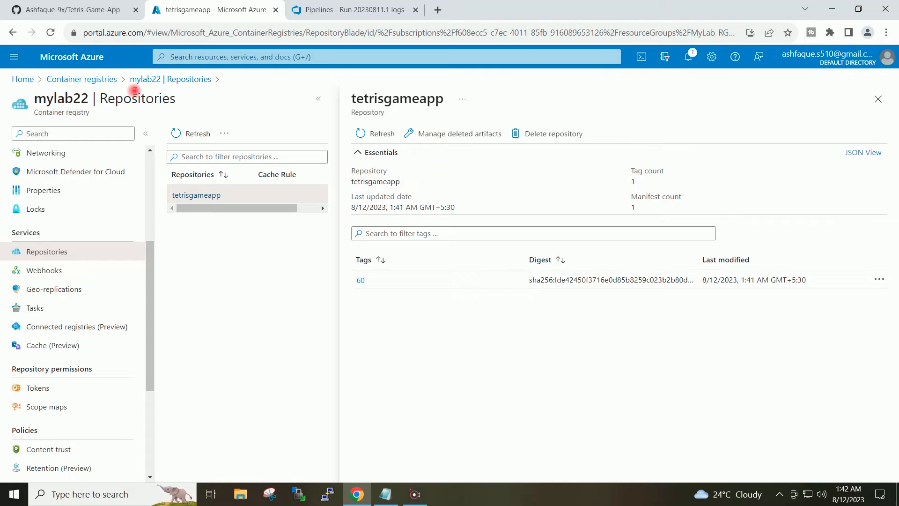
pyautogui.click(23, 79)
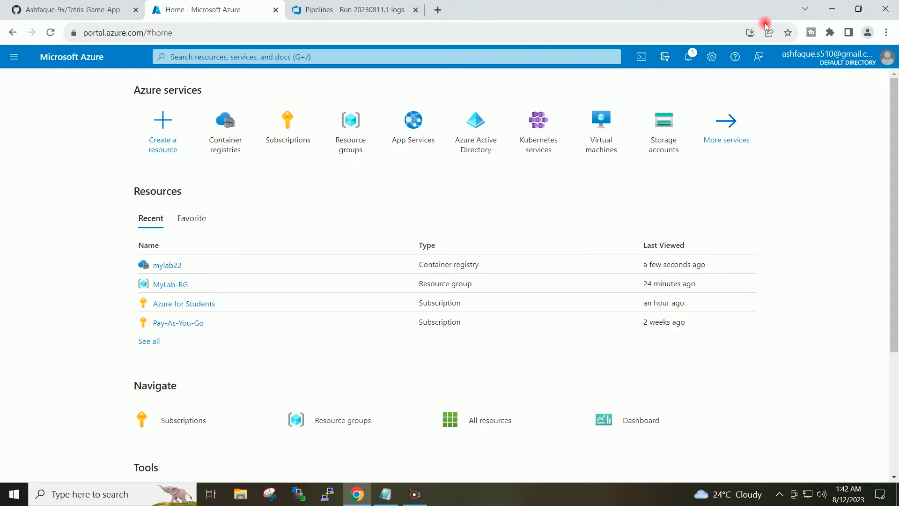
pyautogui.click(832, 9)
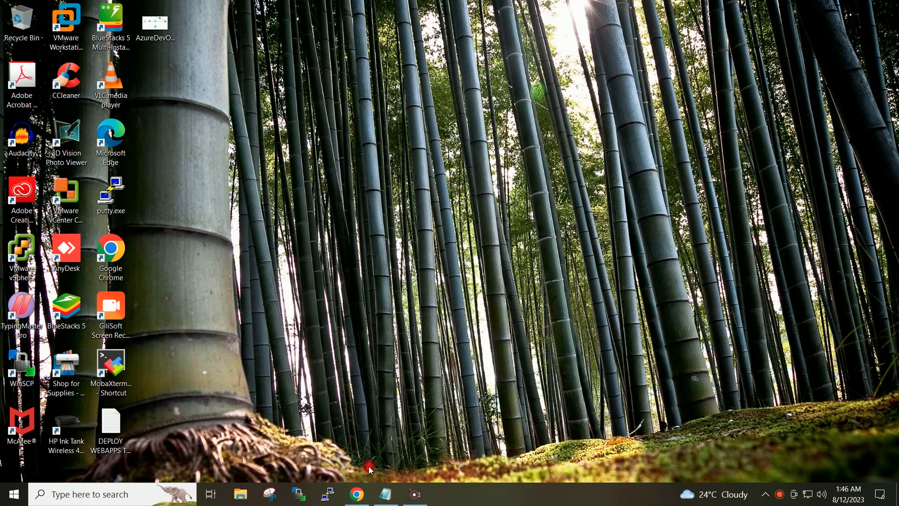
pyautogui.click(359, 495)
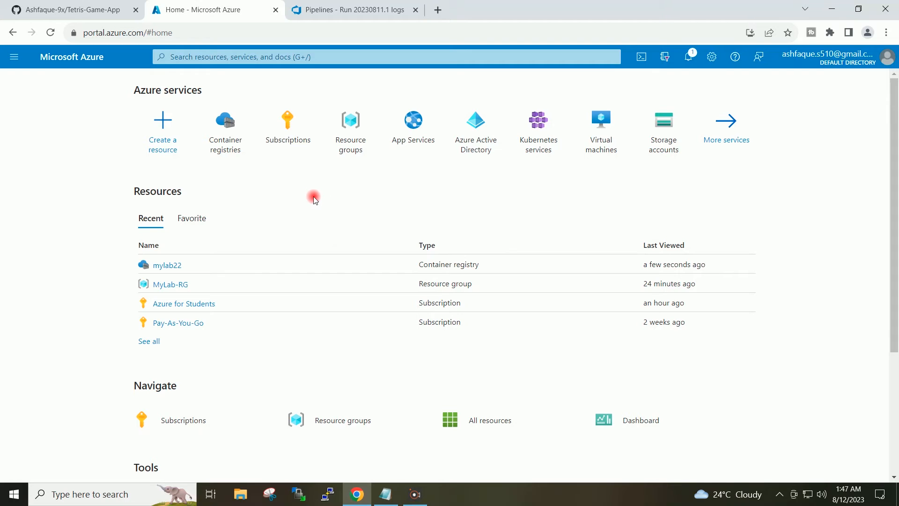
# Enable the admin user in the access keys settings of the mylab22 container registry
pyautogui.click(224, 121)
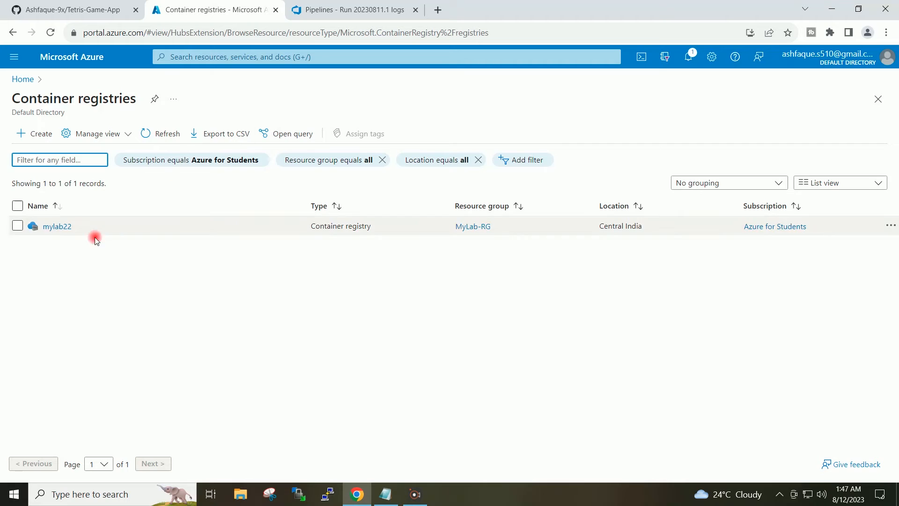
pyautogui.click(58, 227)
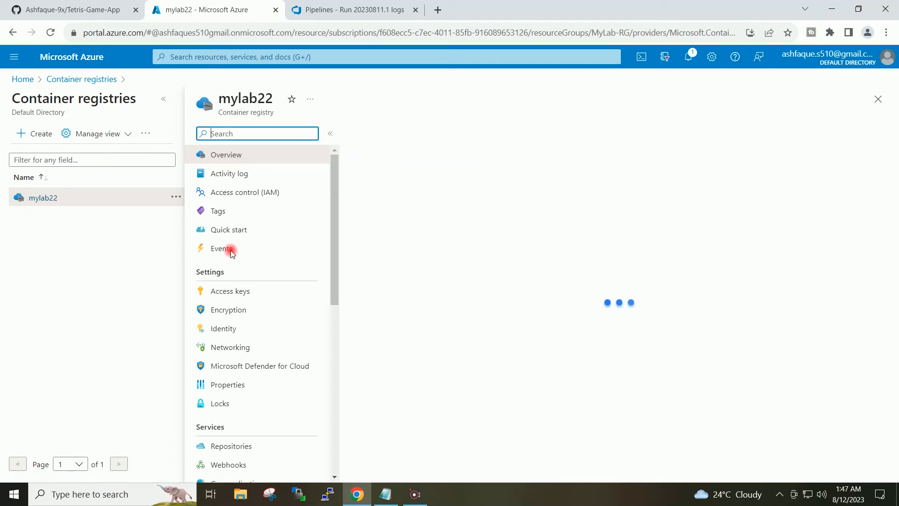
pyautogui.click(281, 296)
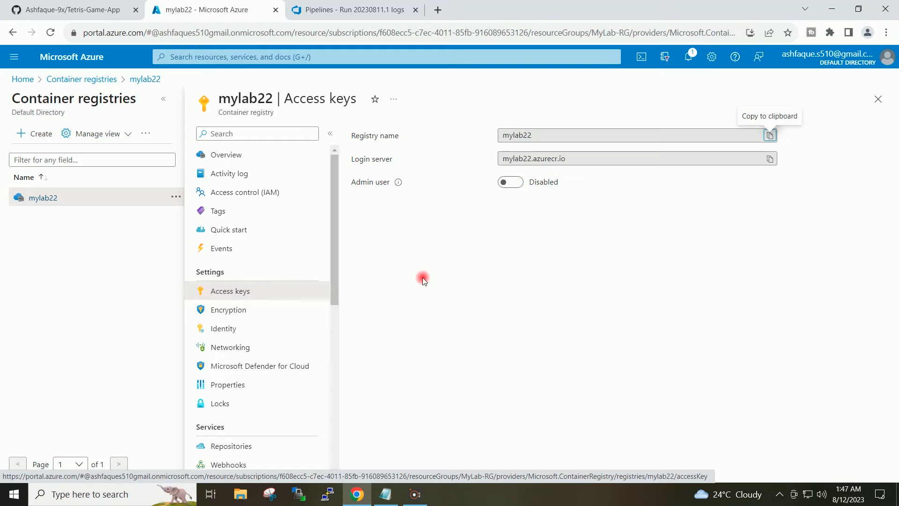
pyautogui.click(517, 182)
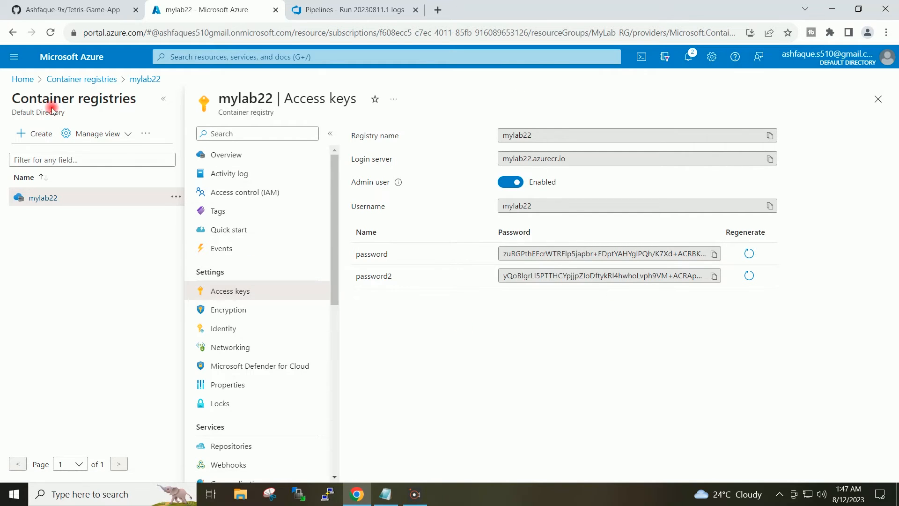
# Start creating a new Web App in App Services from the Azure home page
pyautogui.click(23, 80)
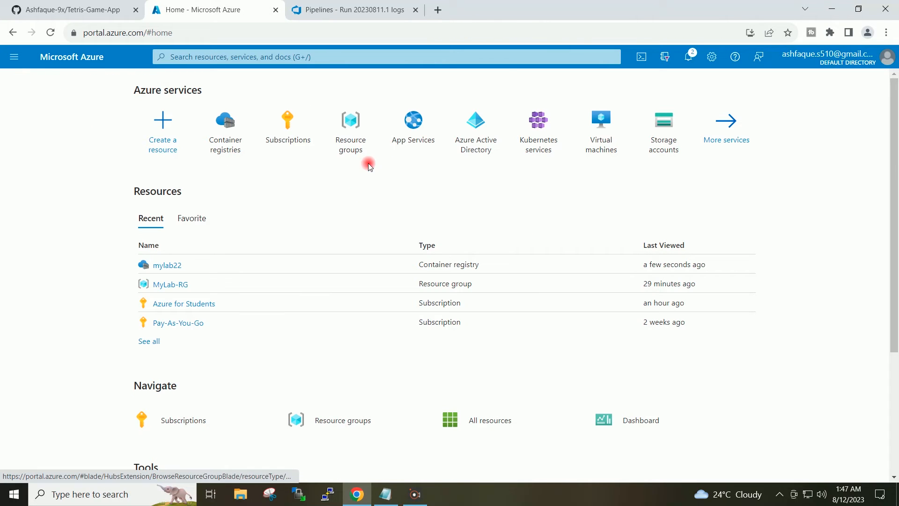
pyautogui.click(415, 131)
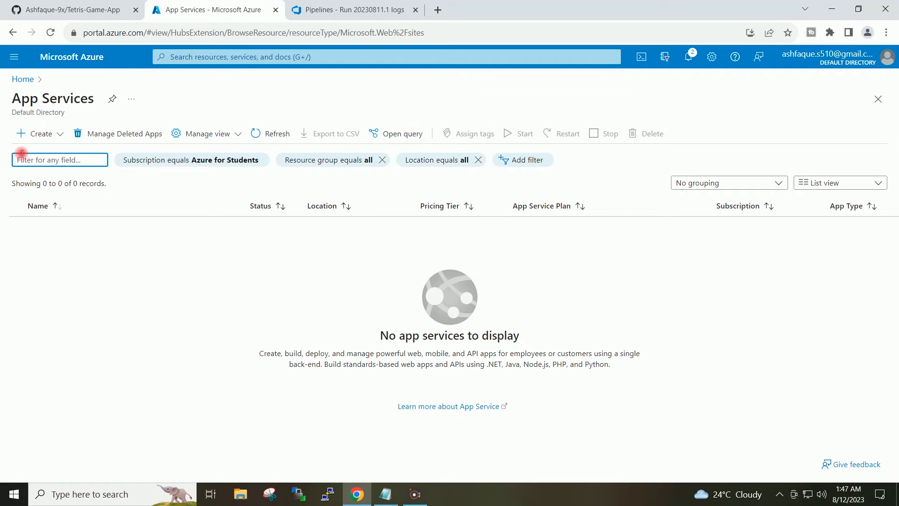
pyautogui.click(37, 133)
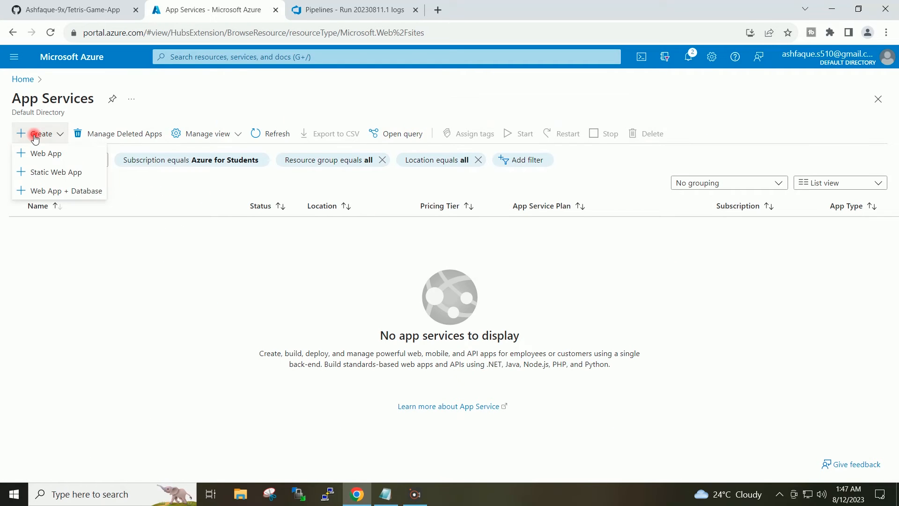
pyautogui.click(77, 154)
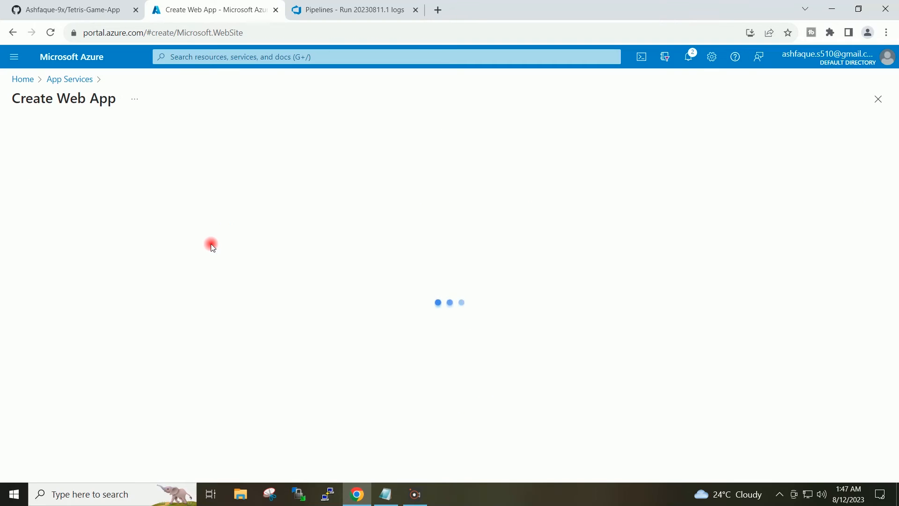
# Assign the new web app to resource group MyLab-RG and name it tetris-game-app
pyautogui.scroll(-1, 210, 240)
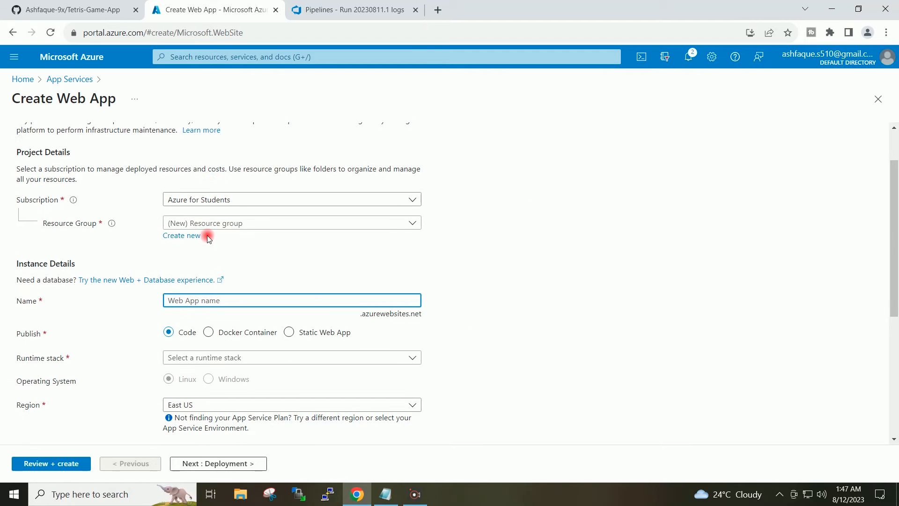
pyautogui.click(253, 224)
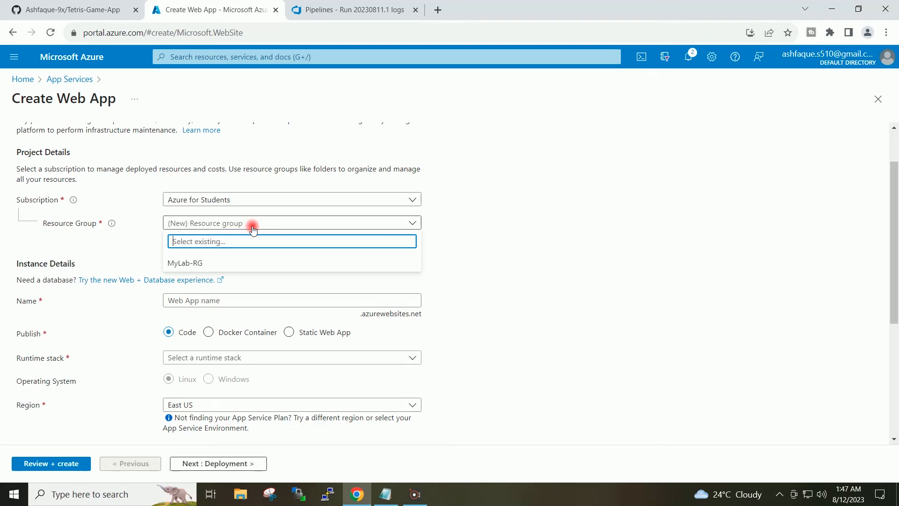
pyautogui.click(206, 262)
pyautogui.click(227, 302)
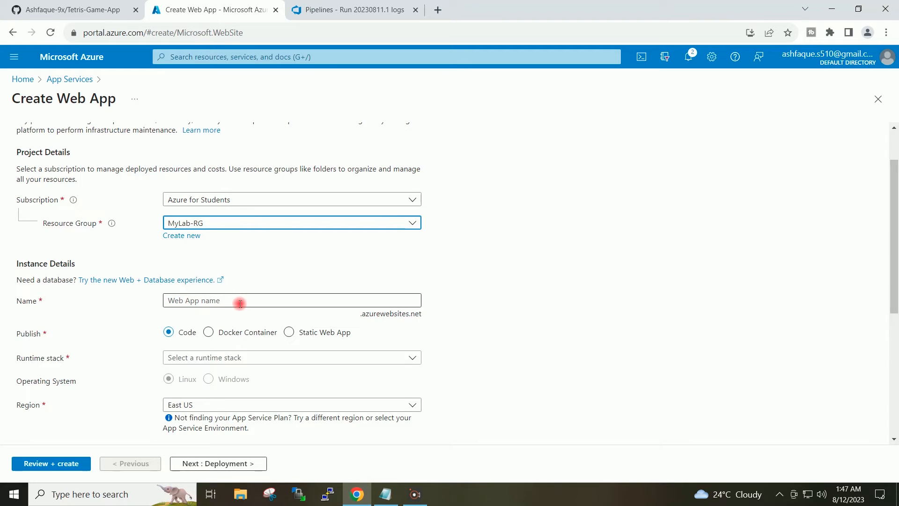
pyautogui.write('tetris-game-app')
pyautogui.click(550, 289)
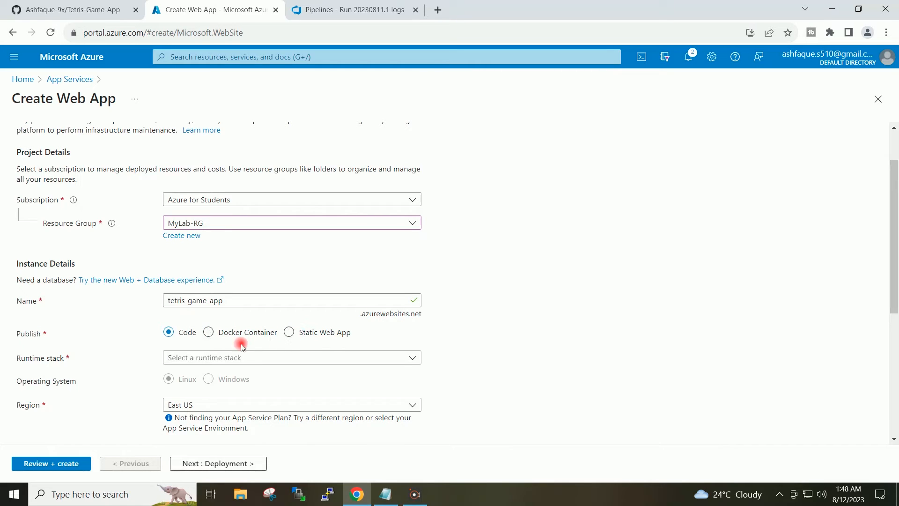
# Set the web app to publish as a Docker Container in the Central India region
pyautogui.click(209, 333)
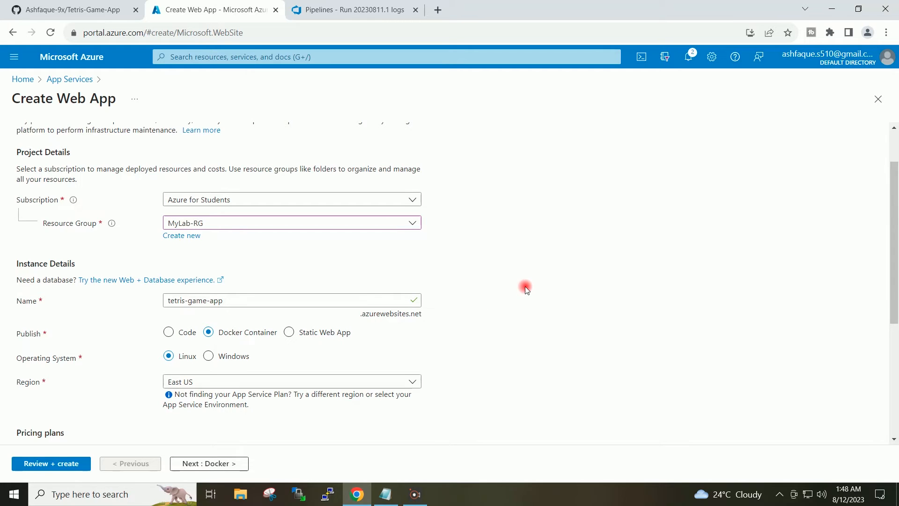
pyautogui.scroll(-1, 521, 289)
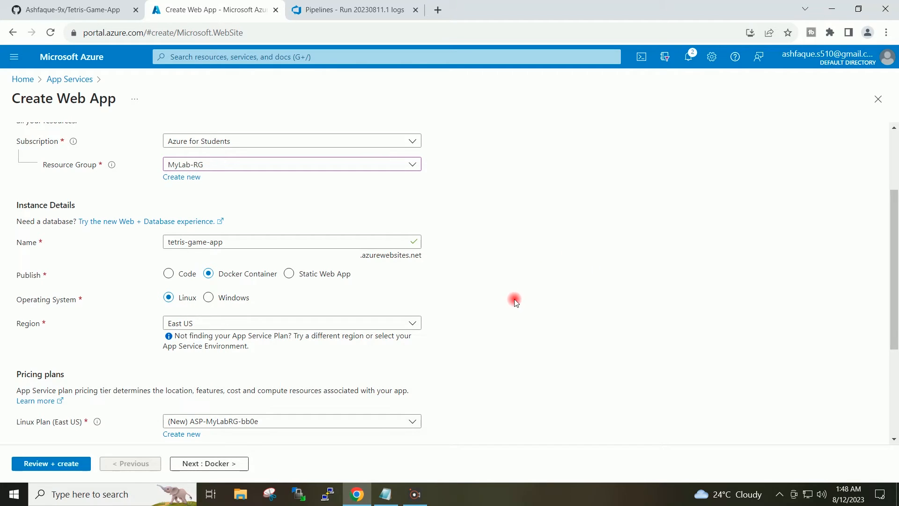
pyautogui.click(380, 325)
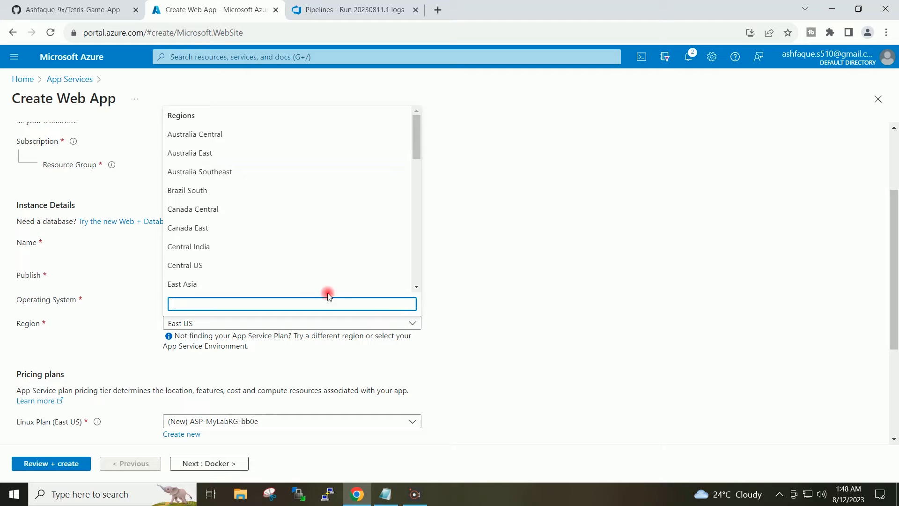
pyautogui.click(253, 247)
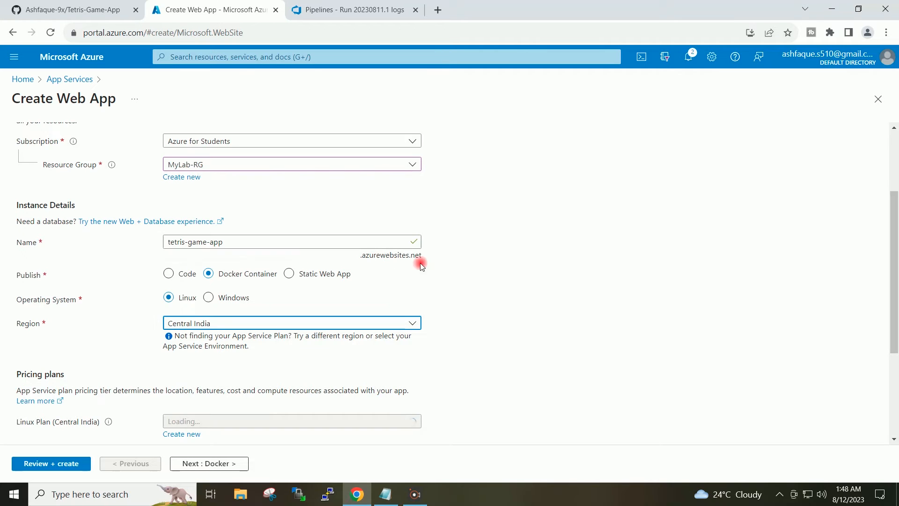
# Choose the Basic B1 pricing plan for the web app's Linux plan
pyautogui.scroll(-1, 605, 240)
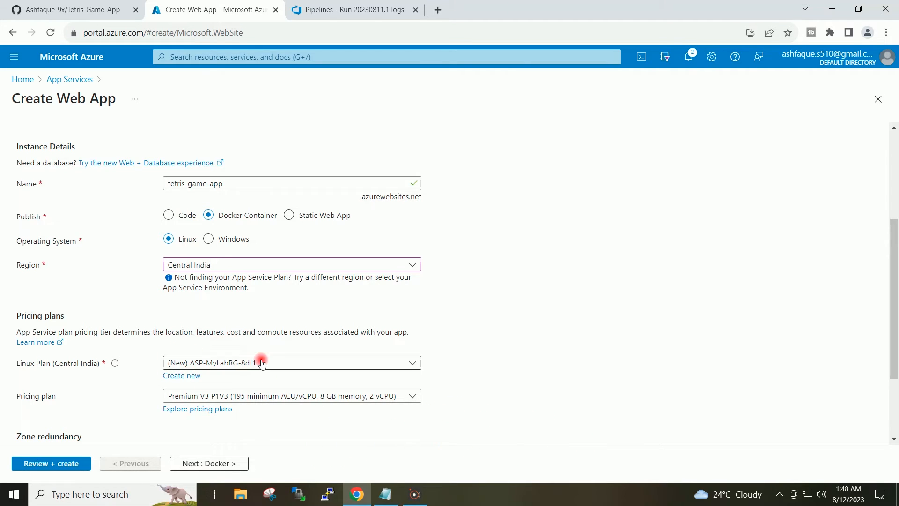
pyautogui.scroll(-1, 512, 303)
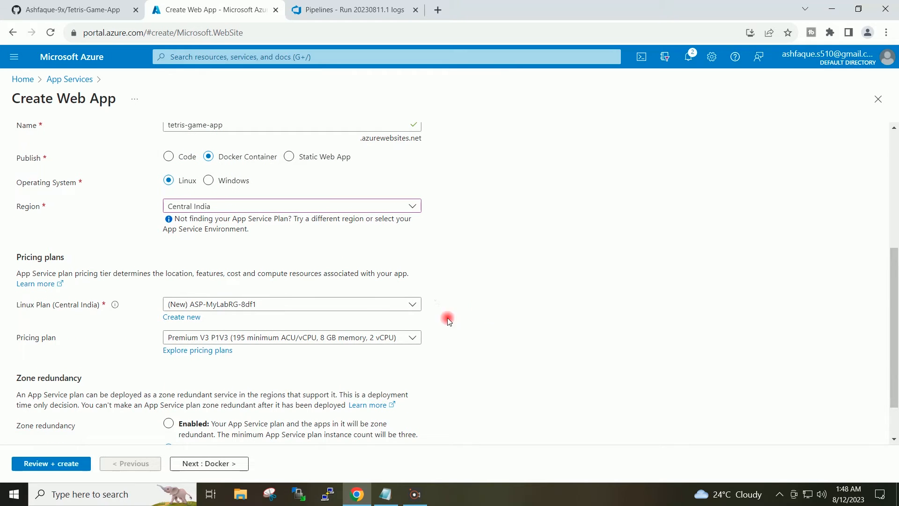
pyautogui.click(373, 345)
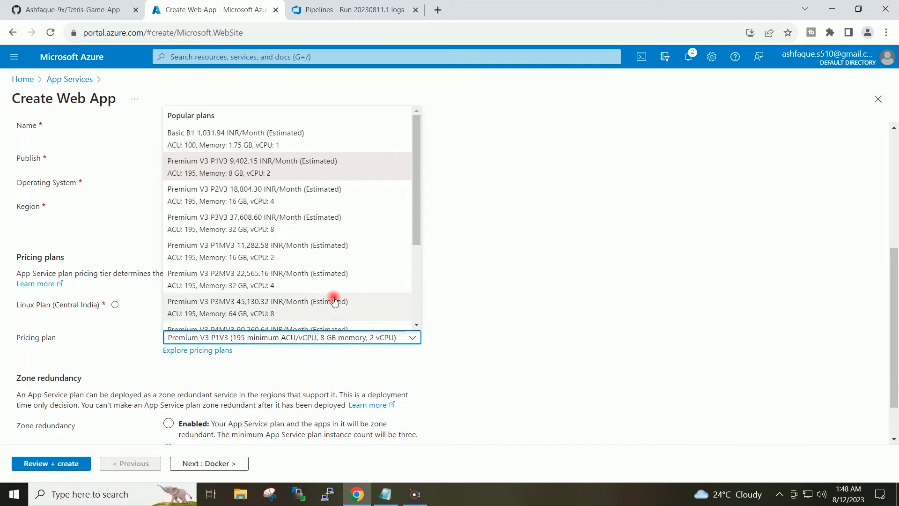
pyautogui.click(218, 138)
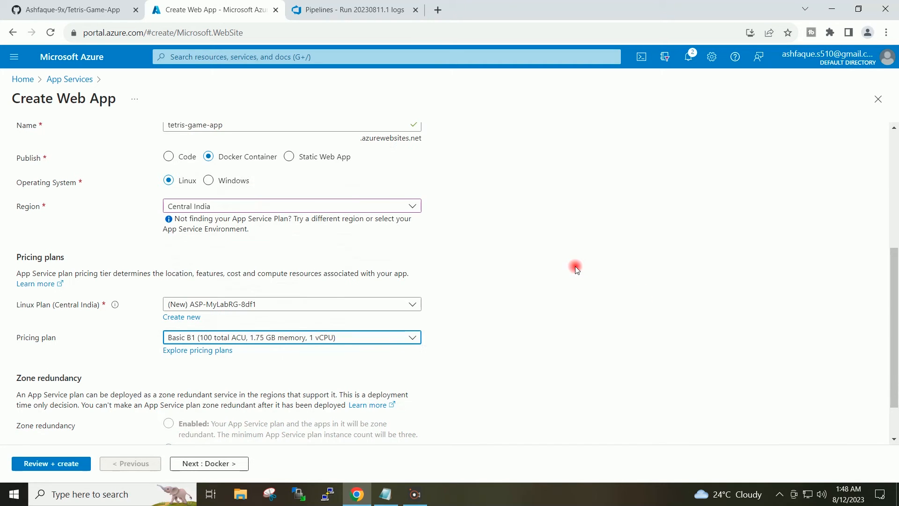
pyautogui.scroll(-1, 569, 262)
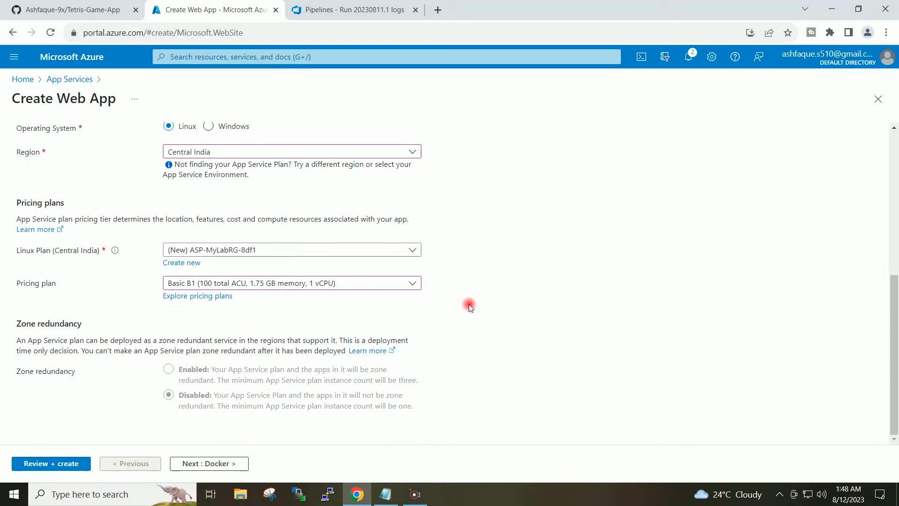
# In the Docker settings, use Azure Container Registry as image source, with image tetrisgameapp, tag 60, from registry mylab22
pyautogui.click(223, 467)
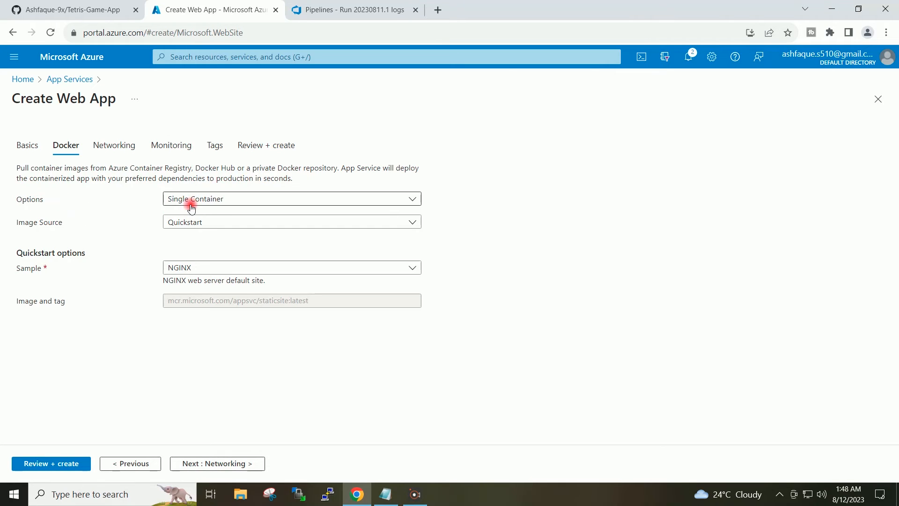
pyautogui.click(240, 224)
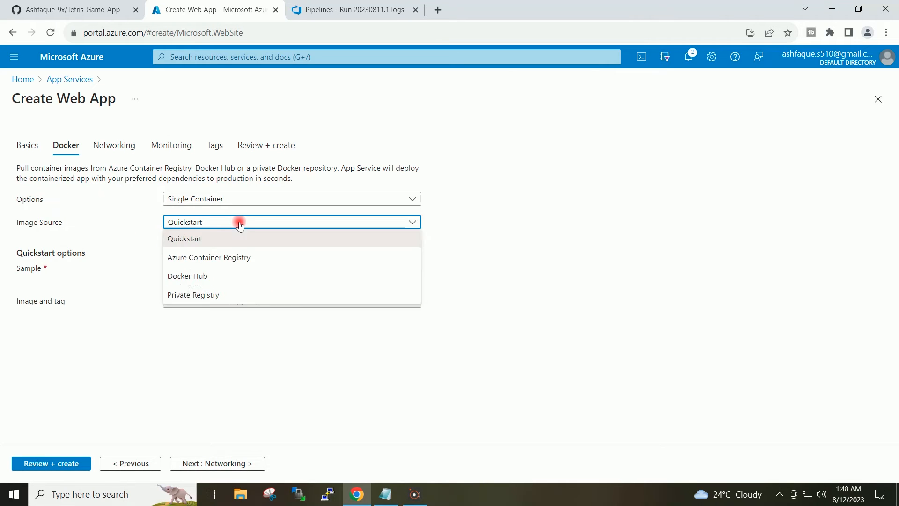
pyautogui.click(279, 258)
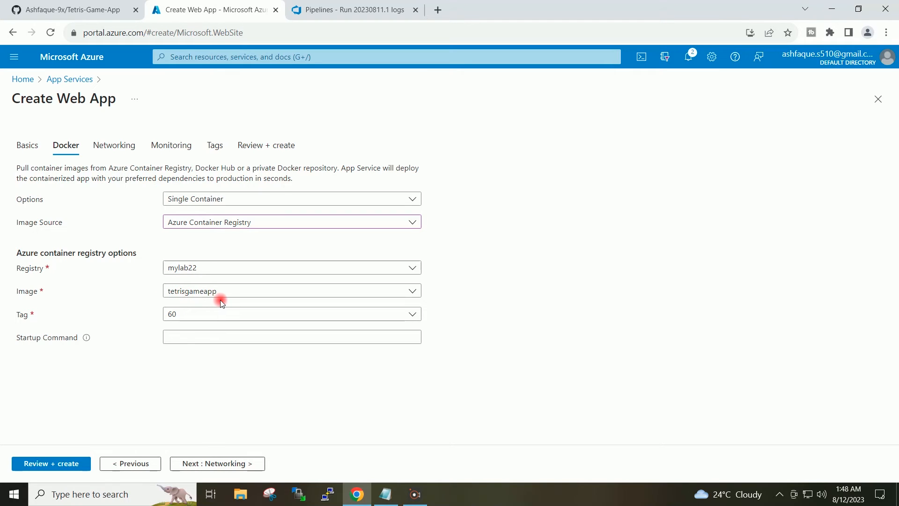
pyautogui.click(295, 293)
pyautogui.click(295, 293)
pyautogui.click(540, 263)
pyautogui.click(403, 314)
pyautogui.click(520, 273)
# Keep the default networking, monitoring and tag settings, create the web app, and check its overview before returning to the portal home
pyautogui.click(219, 470)
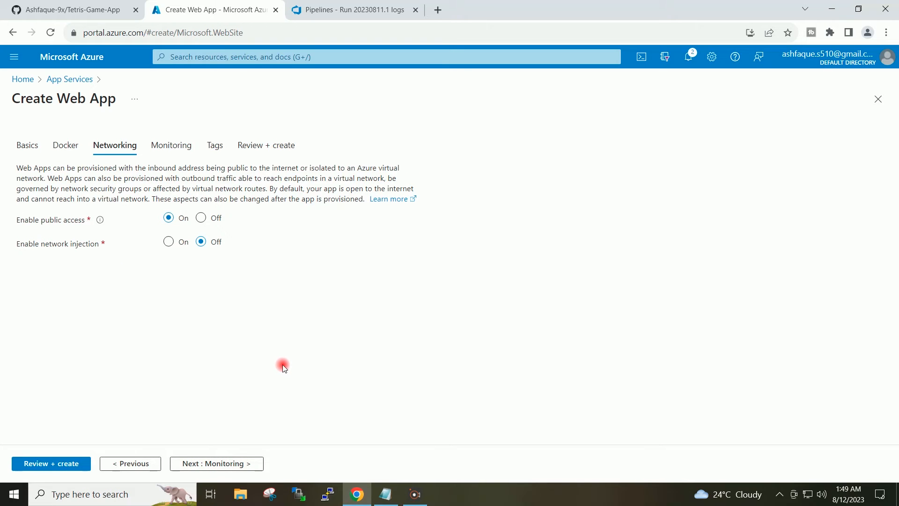
pyautogui.click(240, 464)
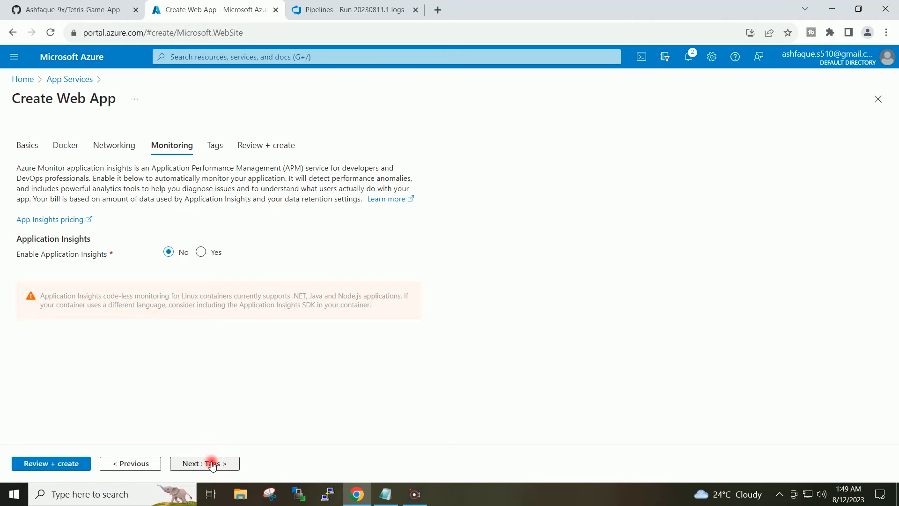
pyautogui.click(211, 463)
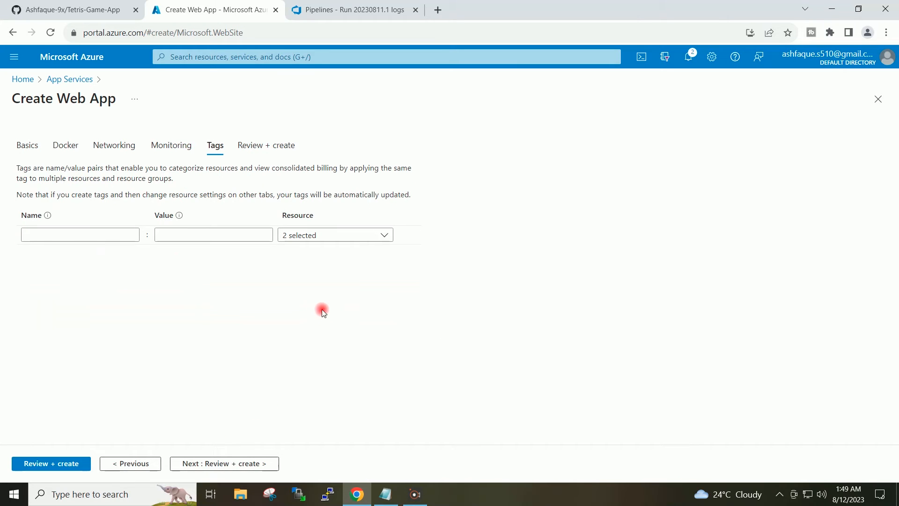
pyautogui.click(237, 464)
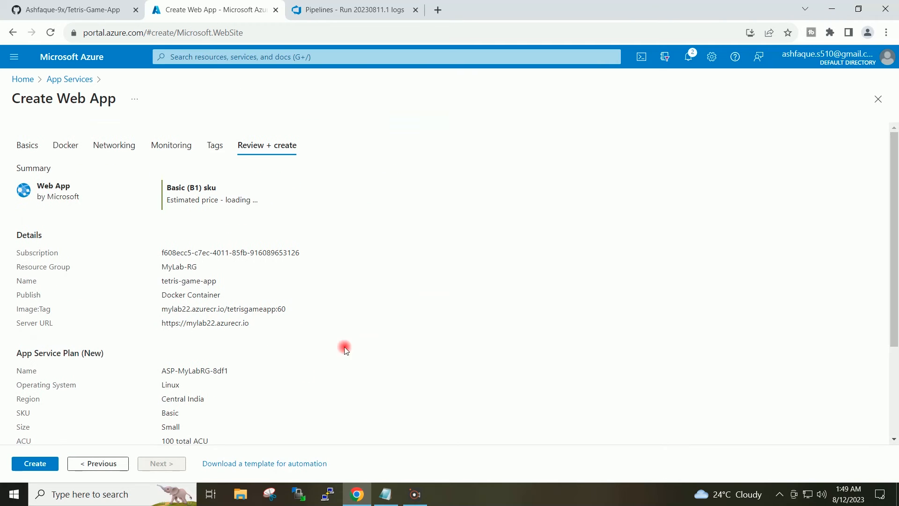
pyautogui.click(52, 465)
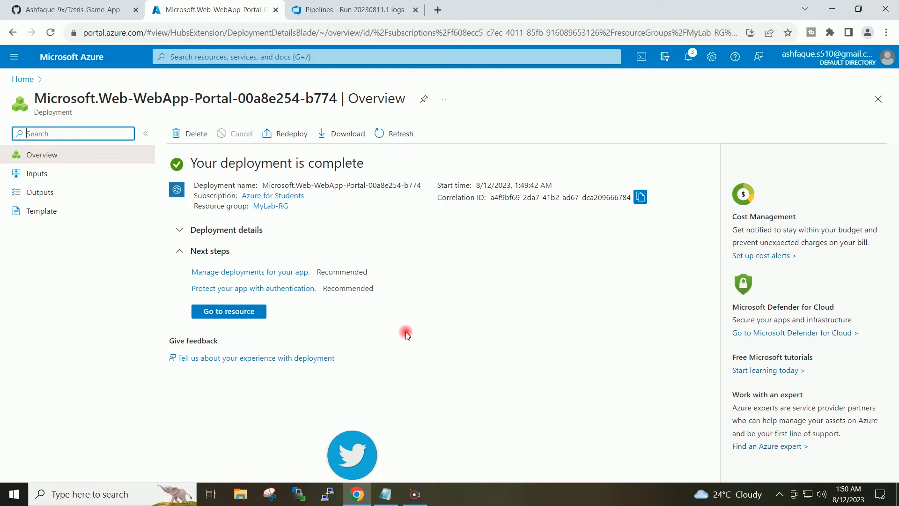
pyautogui.click(235, 313)
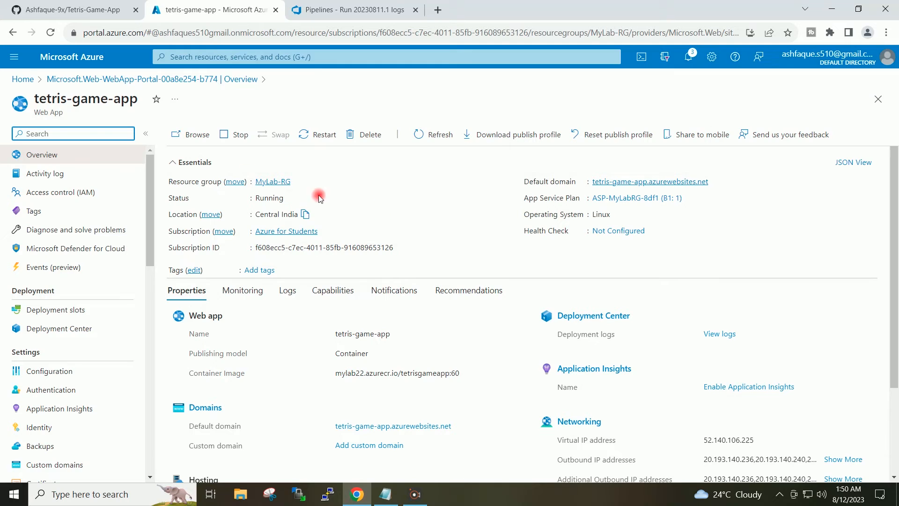
pyautogui.click(21, 80)
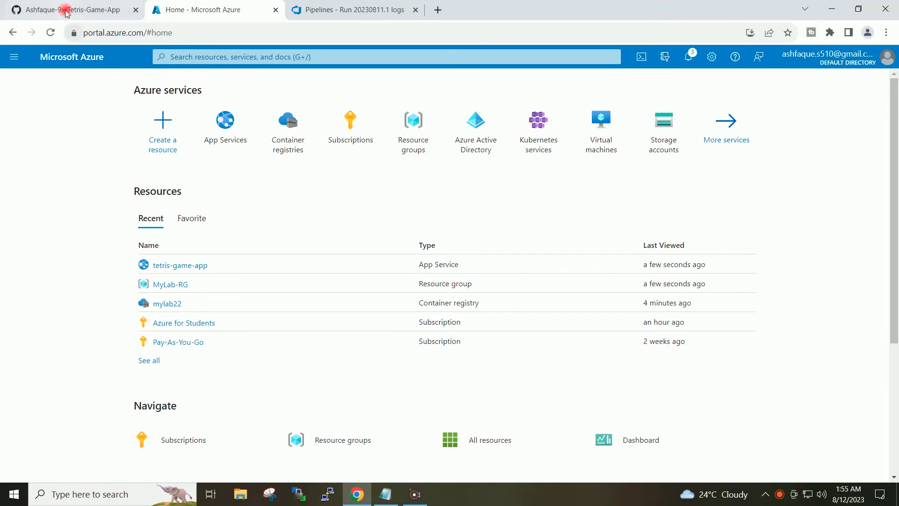
# Switch to Azure DevOps and create a release pipeline in MyLab-Project from the Azure App Service deployment template
pyautogui.click(357, 10)
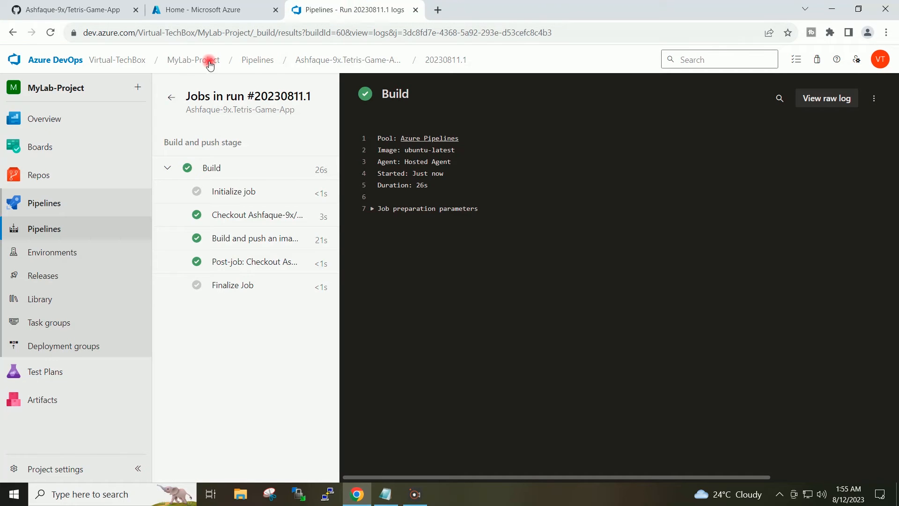
pyautogui.click(194, 60)
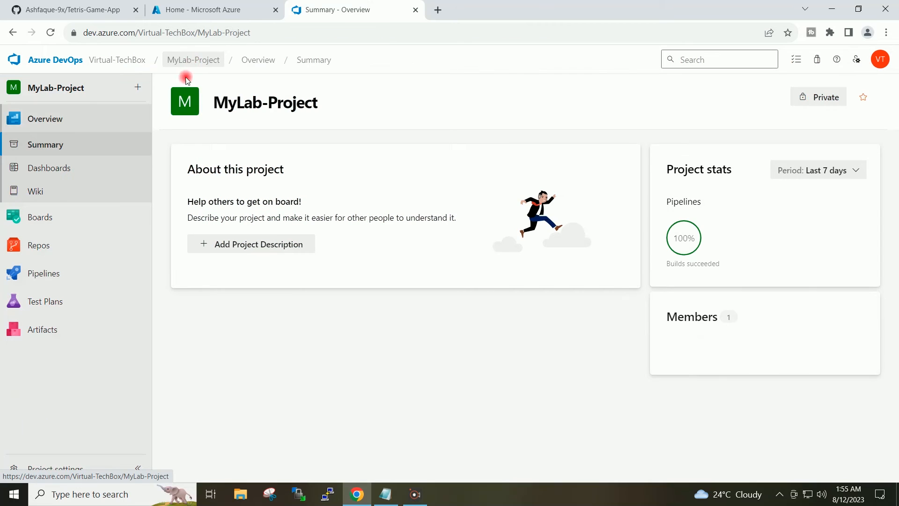
pyautogui.moveTo(108, 273)
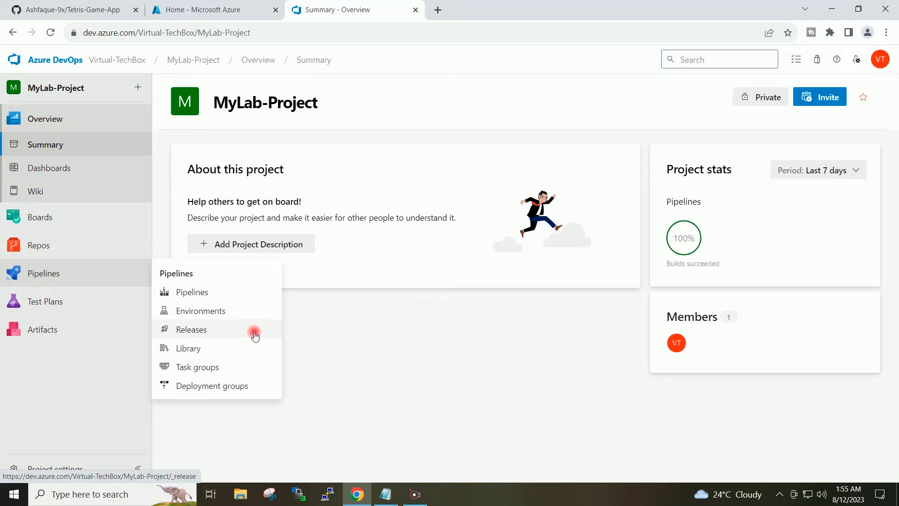
pyautogui.click(225, 332)
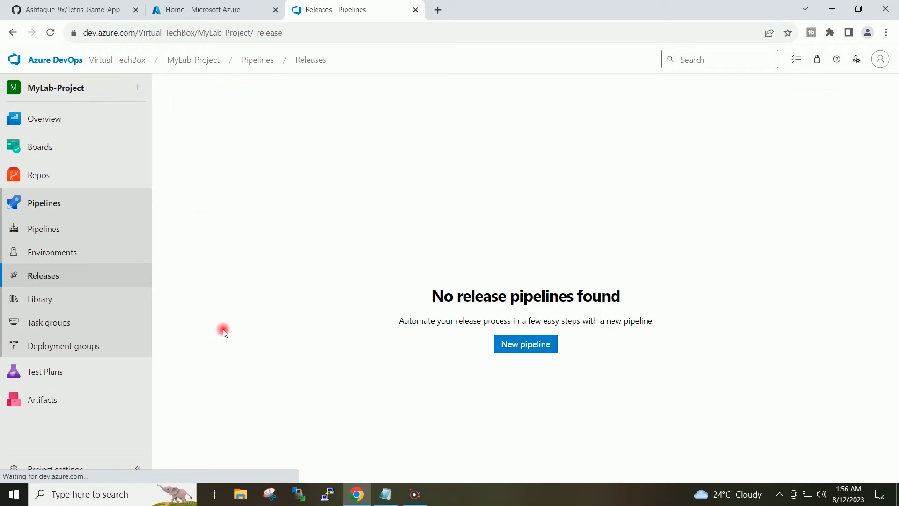
pyautogui.click(547, 346)
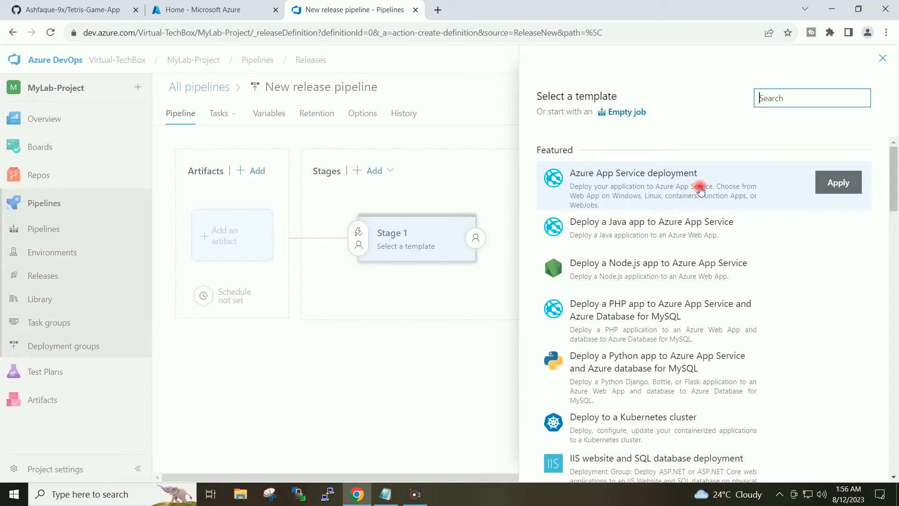
pyautogui.click(847, 185)
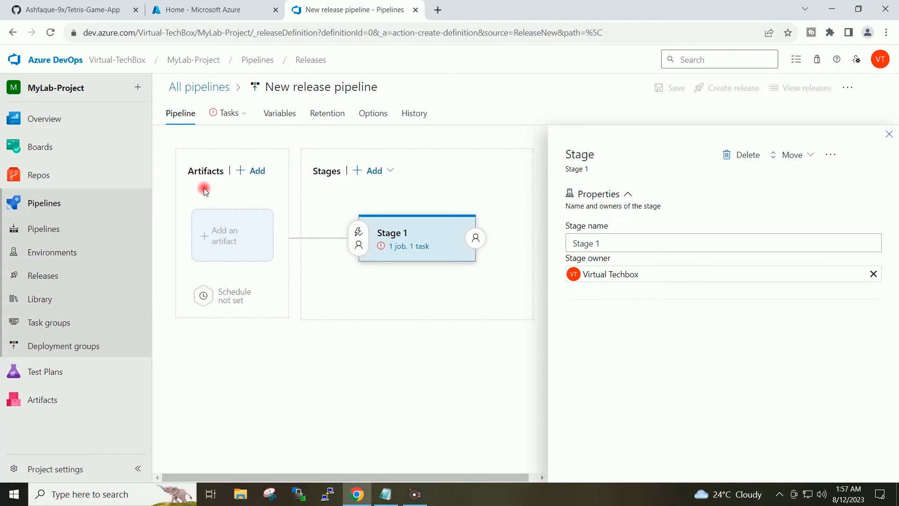
# Add a build artifact to the release pipeline from the Tetris-Game-App build pipeline, with Latest as default version
pyautogui.click(258, 171)
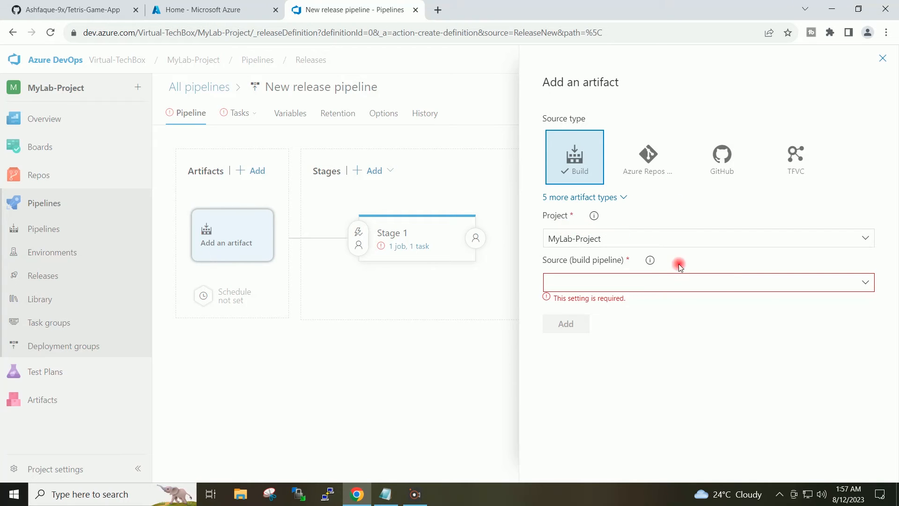
pyautogui.click(863, 282)
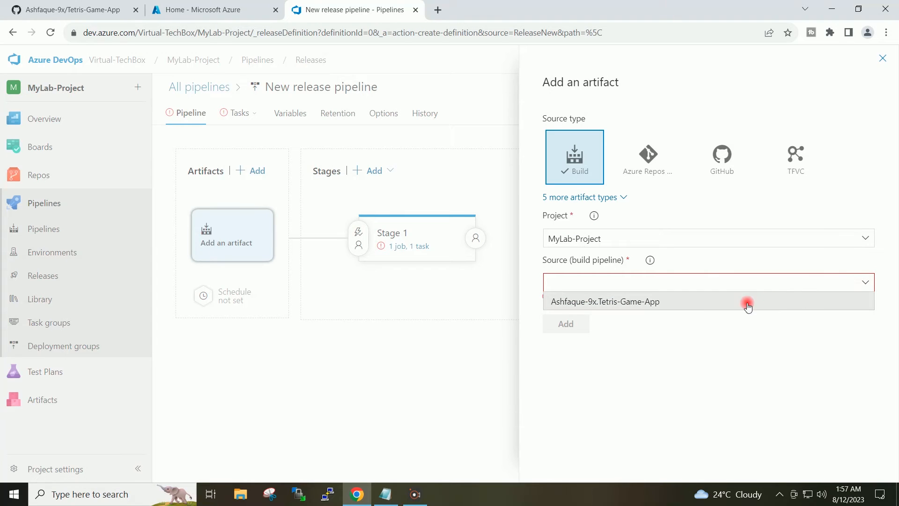
pyautogui.click(714, 304)
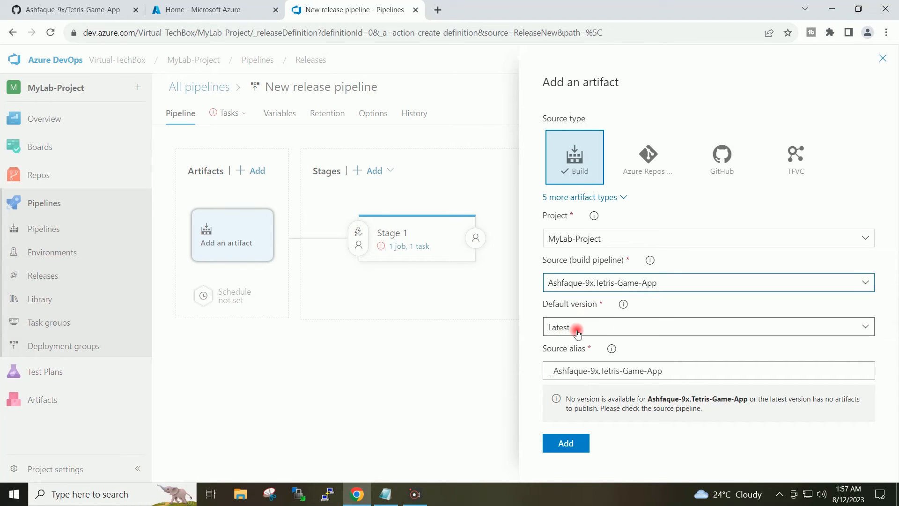
pyautogui.click(846, 326)
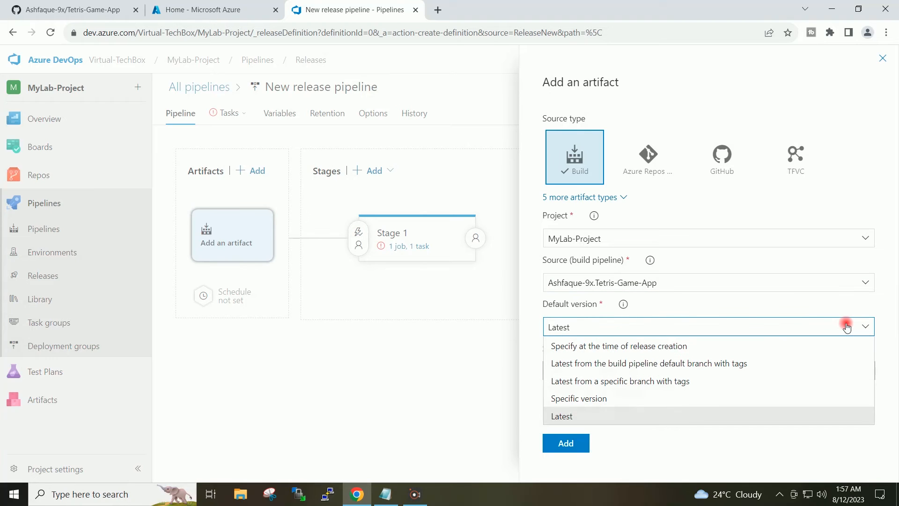
pyautogui.click(884, 304)
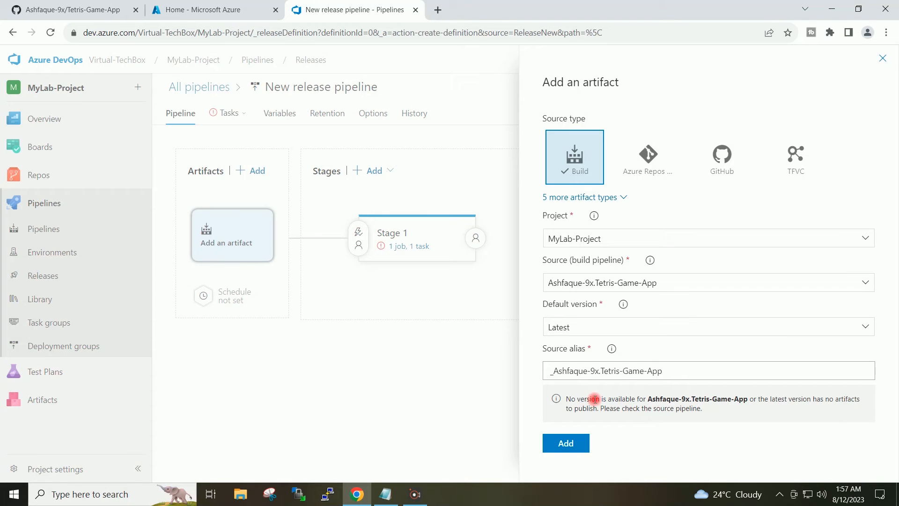
pyautogui.click(566, 443)
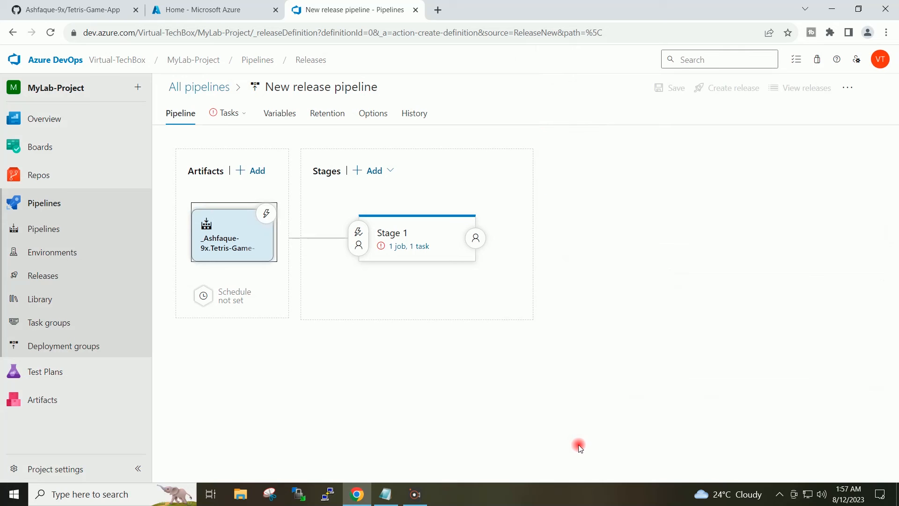
# Enable the continuous deployment trigger on the Tetris-Game-App build artifact
pyautogui.click(310, 384)
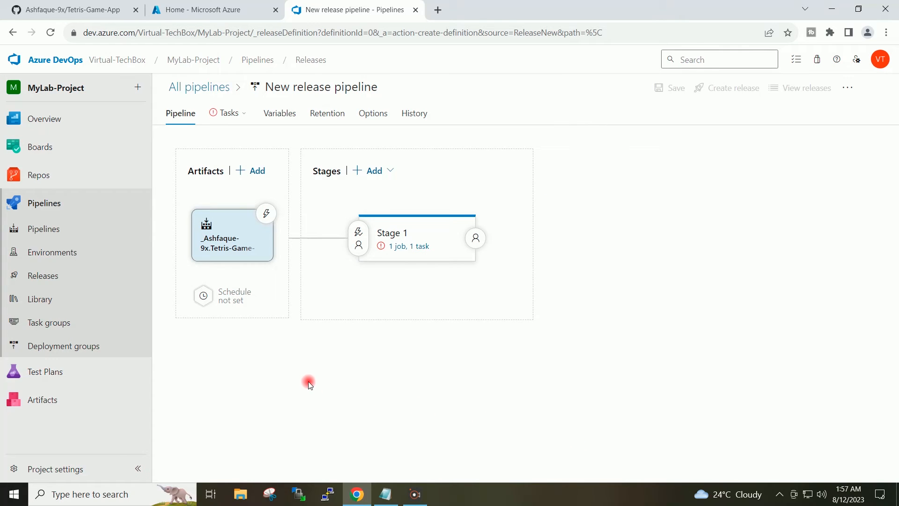
pyautogui.click(265, 215)
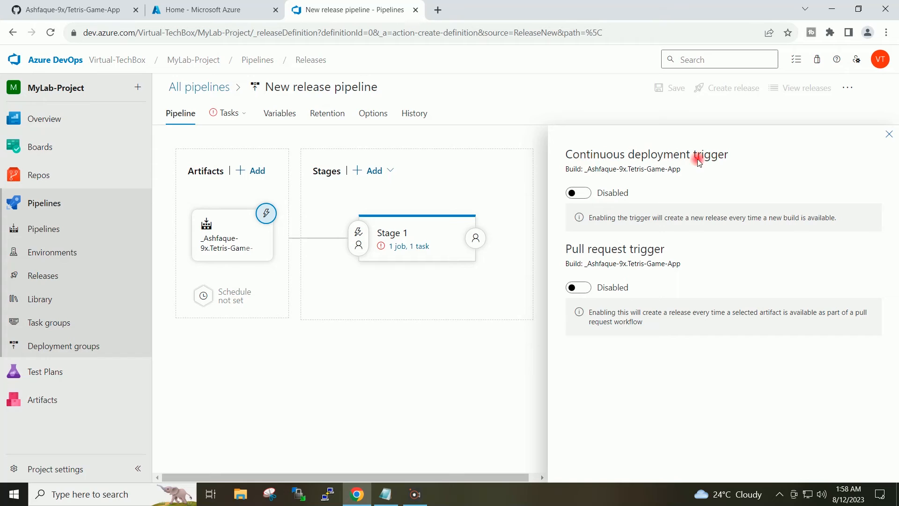
pyautogui.click(589, 194)
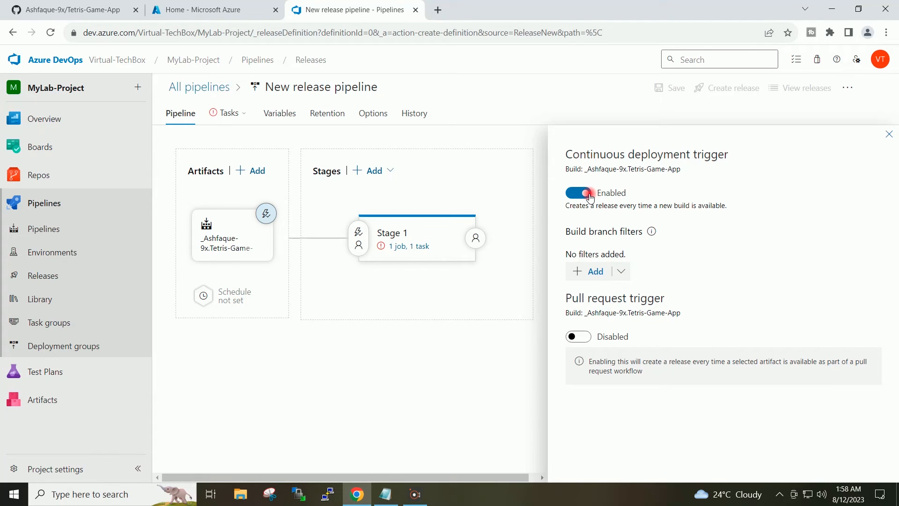
# Select the Azure for Students subscription in the Stage 1 task settings and start authorizing the service connection
pyautogui.click(420, 247)
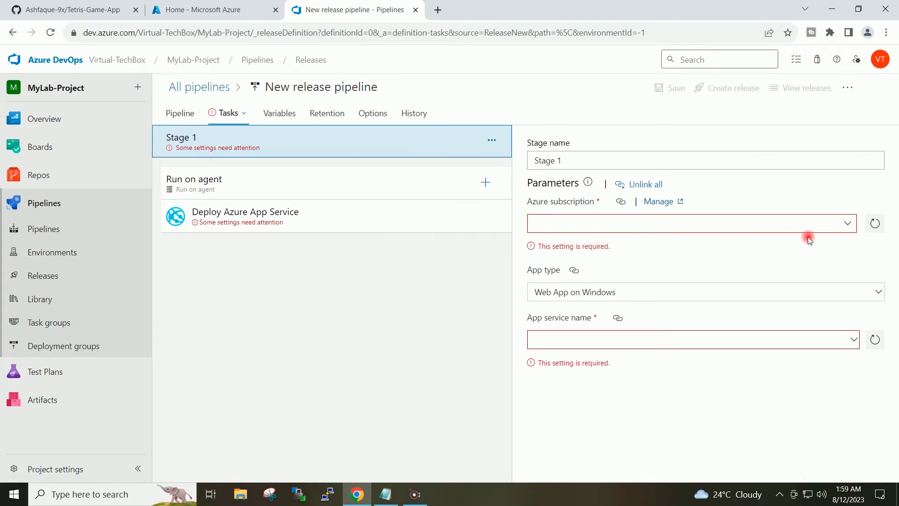
pyautogui.click(849, 225)
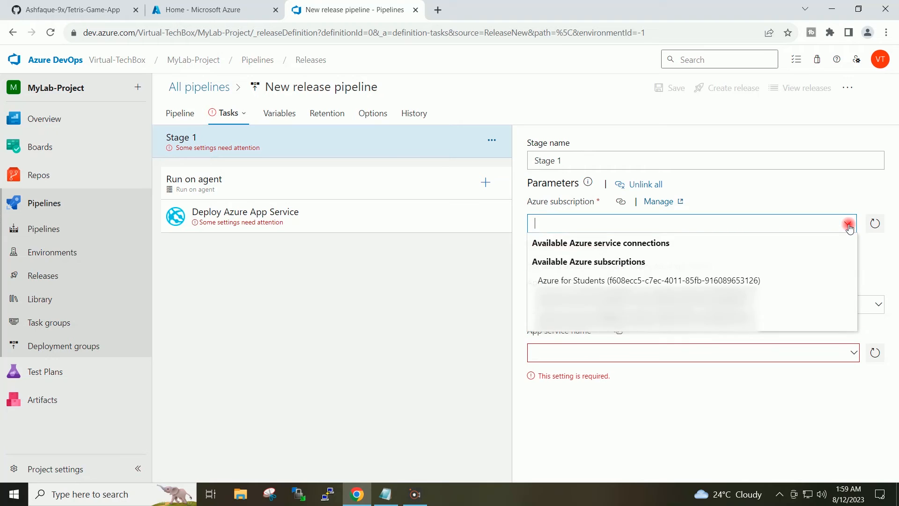
pyautogui.click(656, 280)
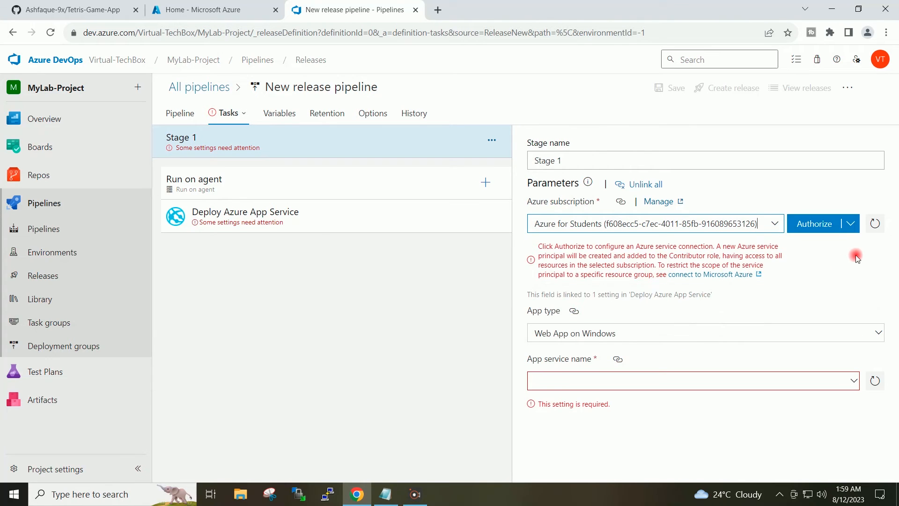
pyautogui.click(815, 224)
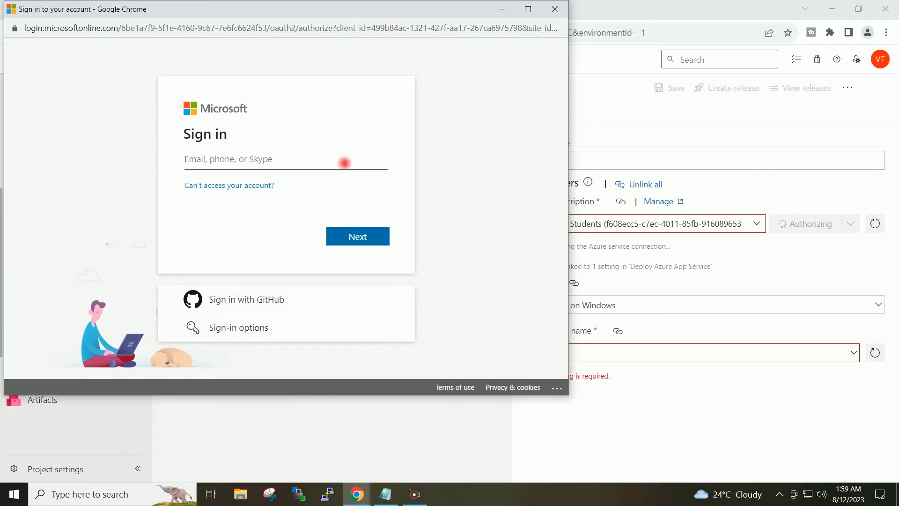
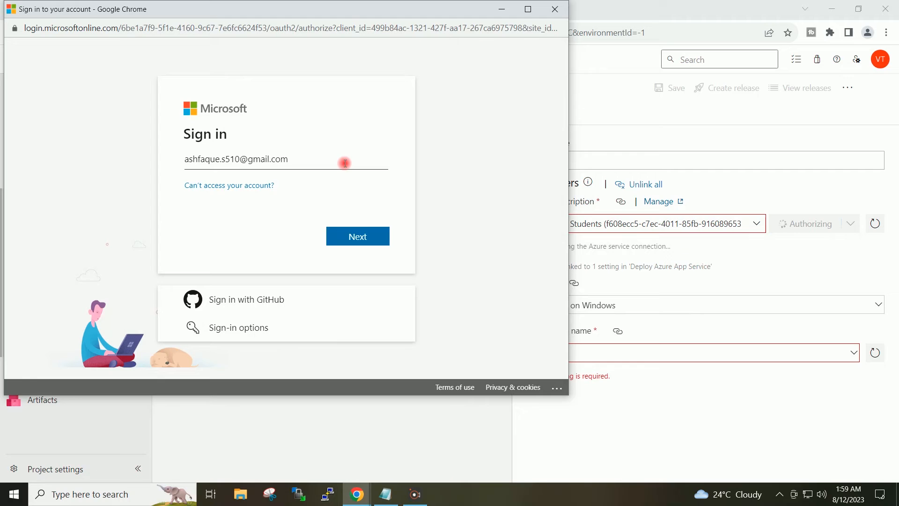
# Sign in to the Microsoft account with the account e-mail and password to authorize the Azure connection
pyautogui.click(362, 231)
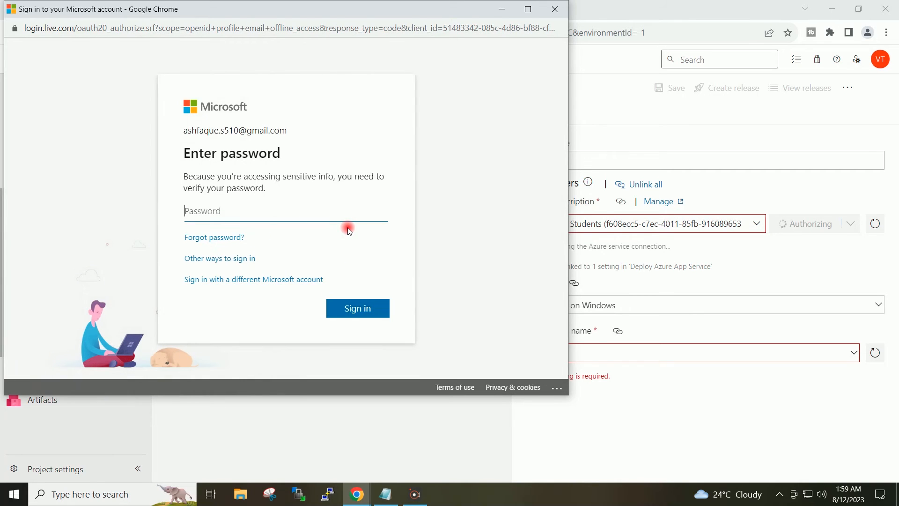
pyautogui.write('•')
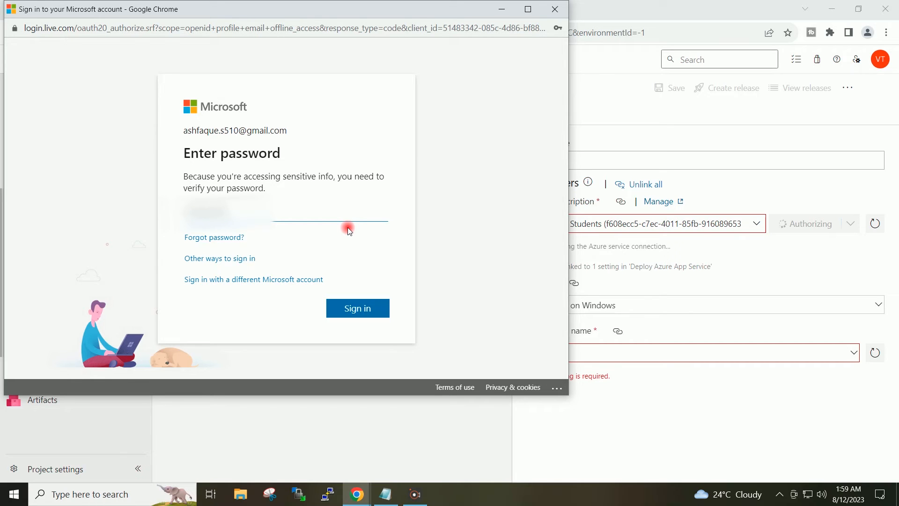
pyautogui.click(372, 311)
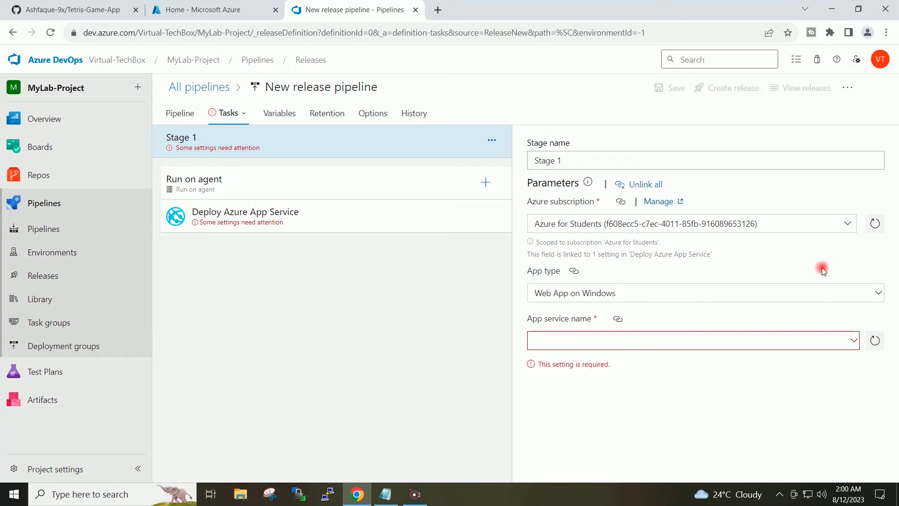
# Set Stage 1's app type to Web App for Containers (Linux) and its app service name to tetris-game-app
pyautogui.click(745, 295)
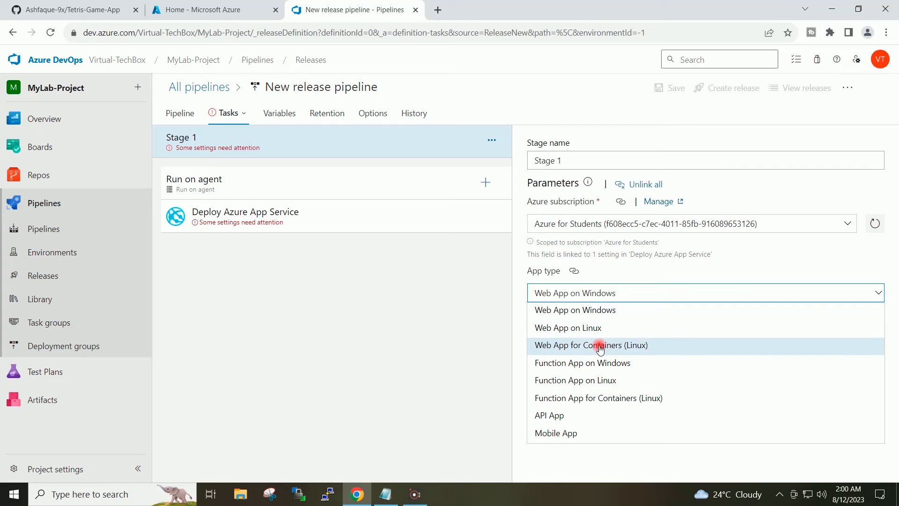
pyautogui.click(679, 350)
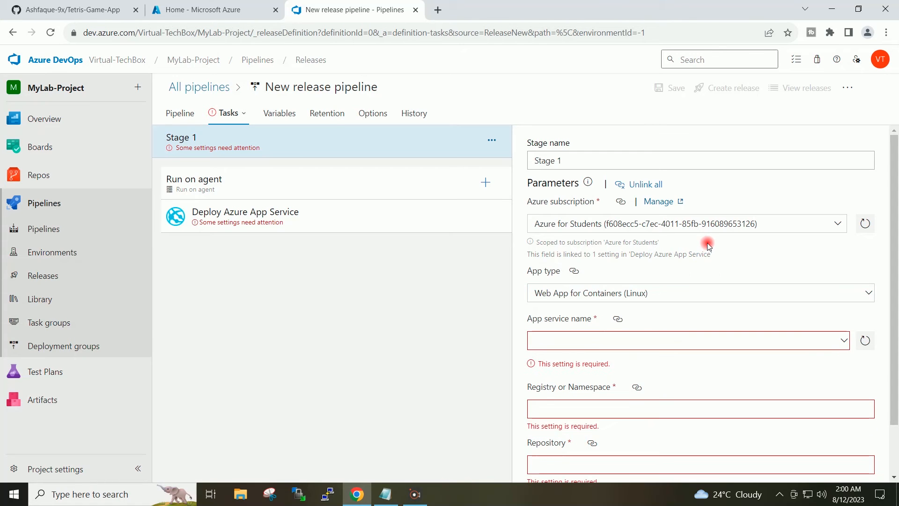
pyautogui.click(844, 340)
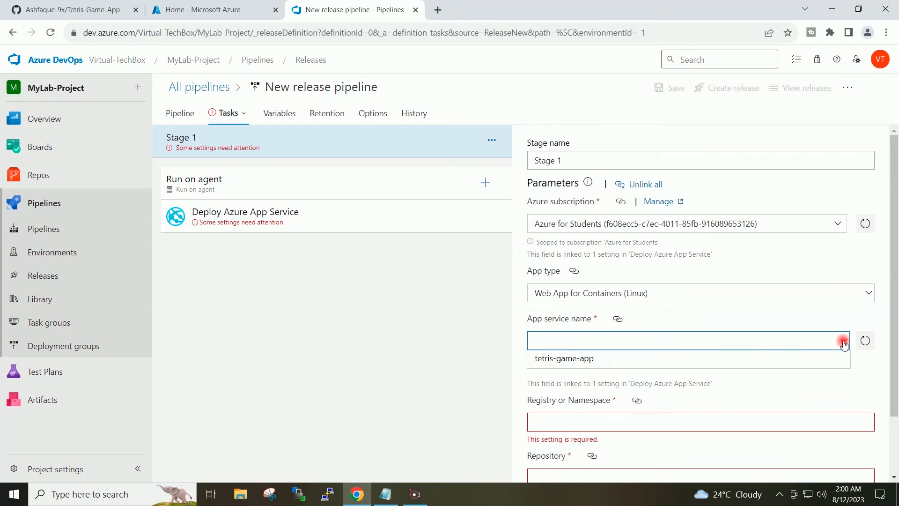
pyautogui.click(608, 359)
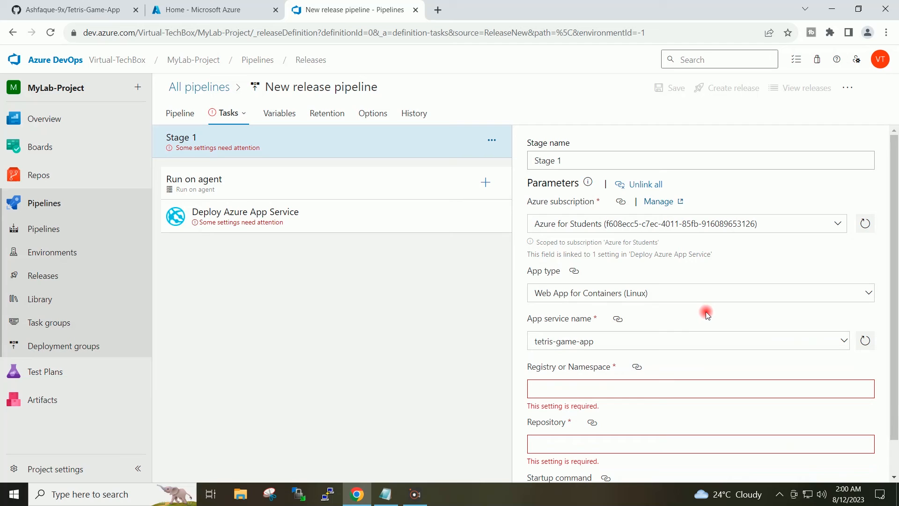
# Enter mylab22.azurecr.io as the registry or namespace for Stage 1
pyautogui.scroll(-1, 705, 313)
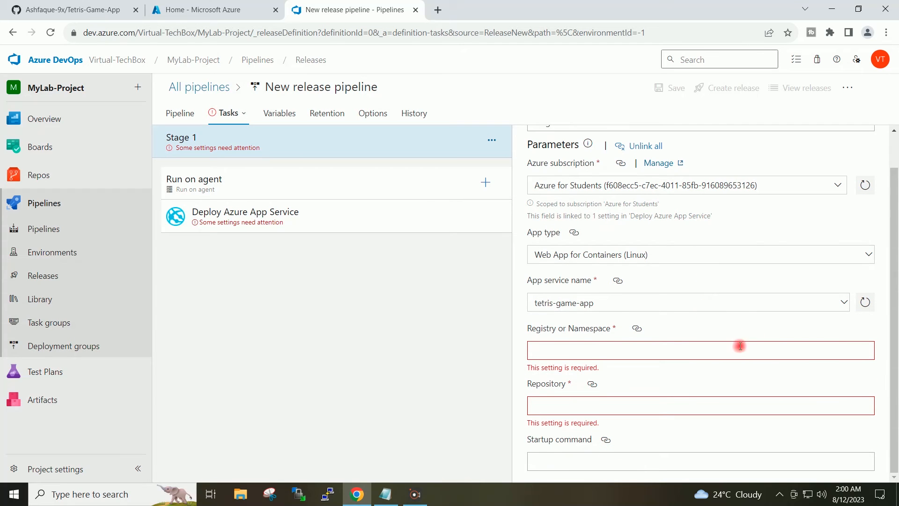
pyautogui.click(588, 351)
pyautogui.write('mylab22.azurecr.io')
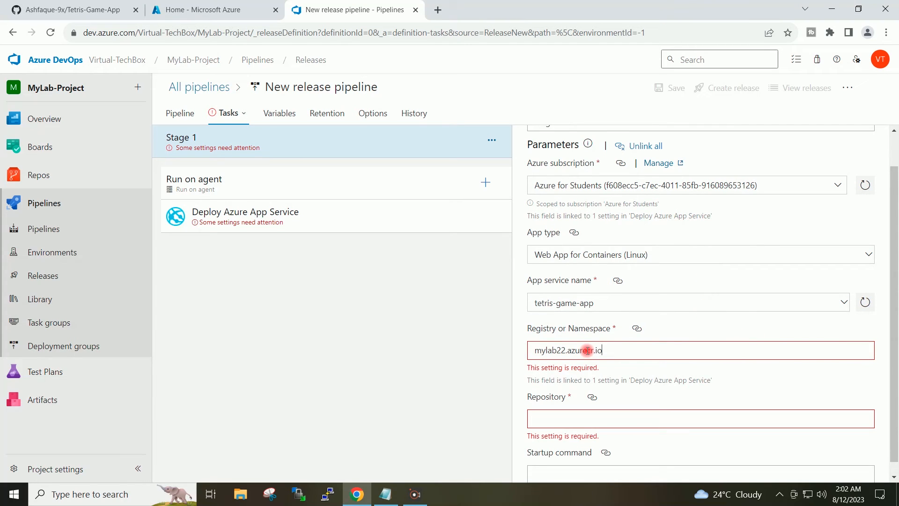
pyautogui.click(678, 320)
pyautogui.click(564, 361)
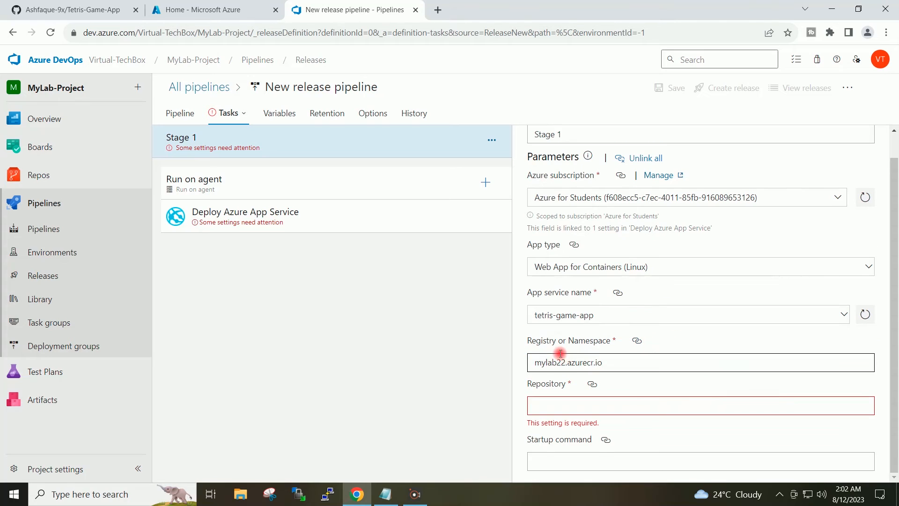
pyautogui.doubleClick(565, 363)
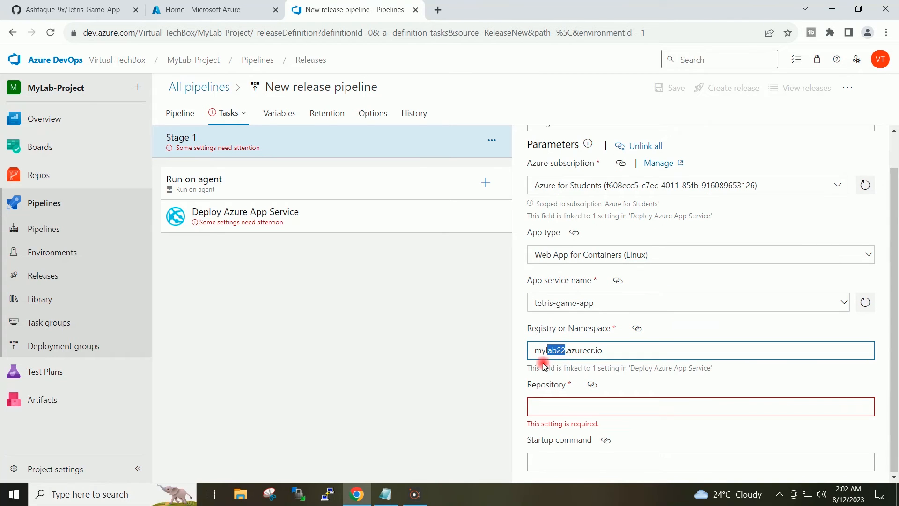
pyautogui.click(619, 355)
pyautogui.moveTo(609, 352); pyautogui.dragTo(572, 352)
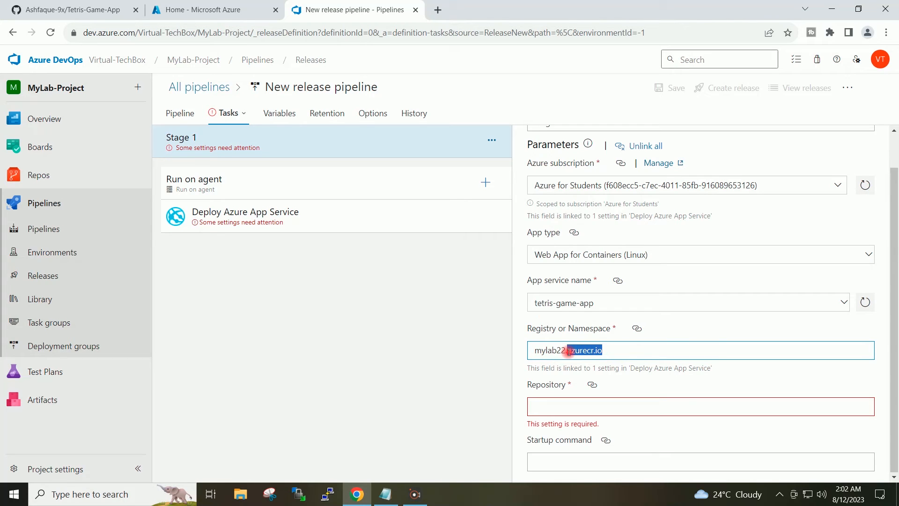
pyautogui.click(627, 345)
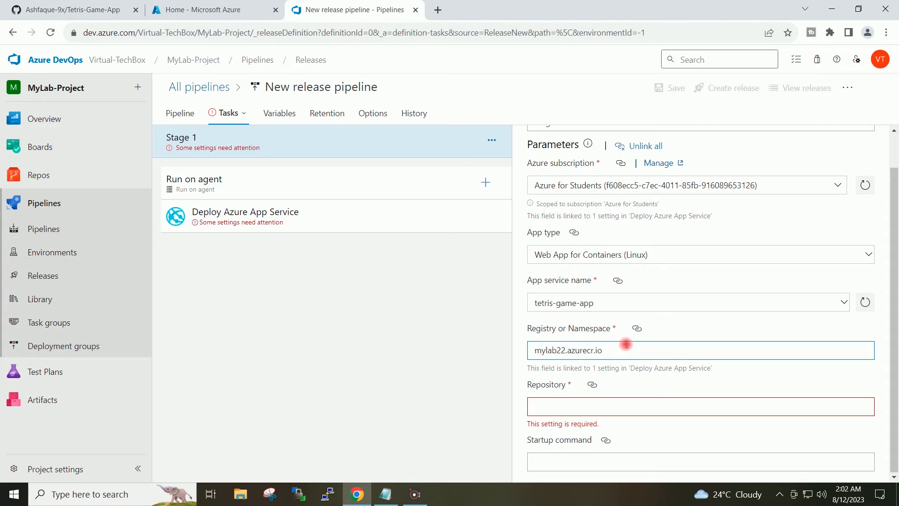
# Copy the repository name from the notes and enter tetrisgameapp as the Stage 1 repository
pyautogui.hotkey('alt', 'Tab')
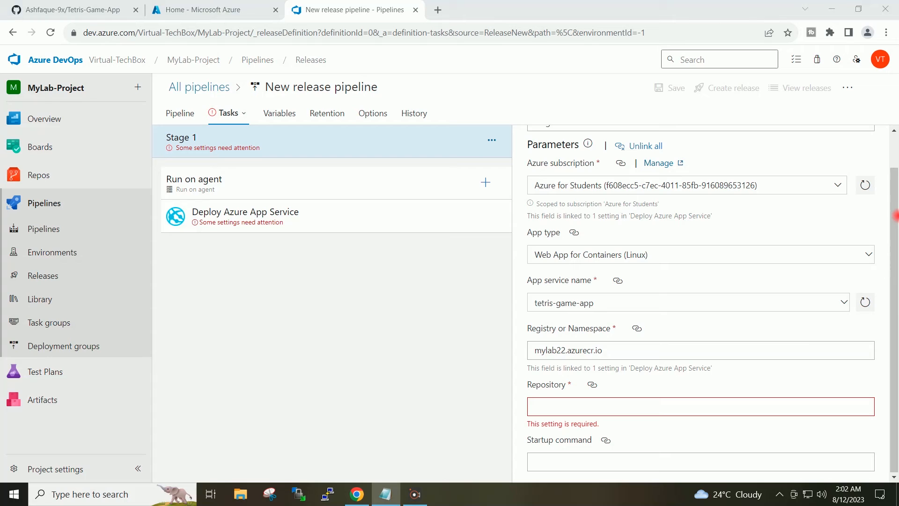
pyautogui.click(623, 400)
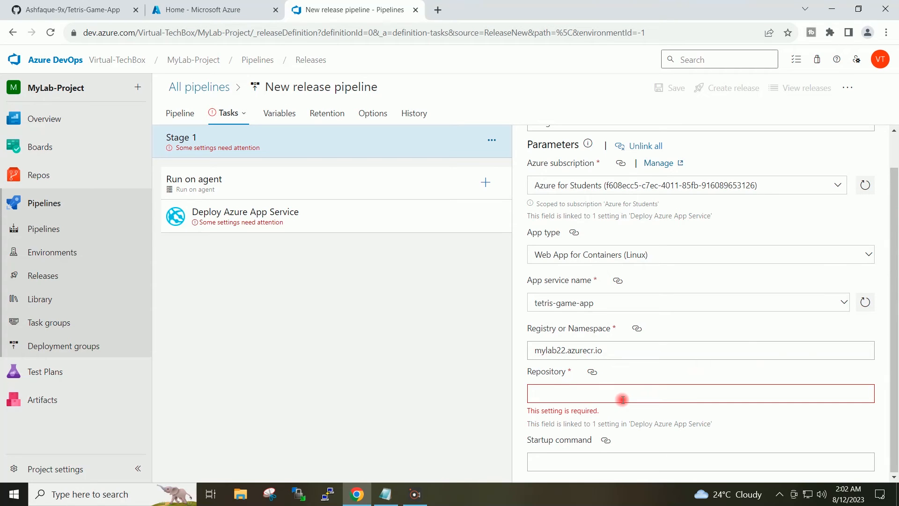
pyautogui.write('tetrisgameapp')
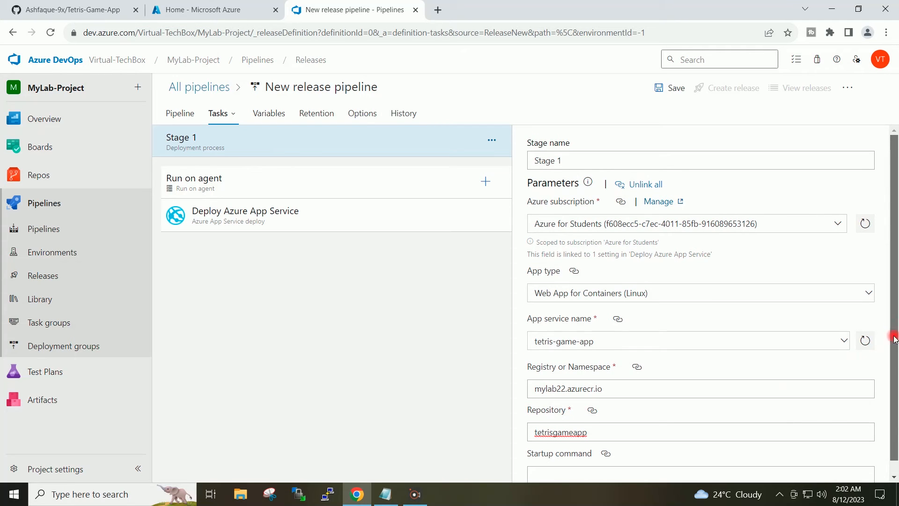
pyautogui.moveTo(893, 392); pyautogui.dragTo(893, 301)
# Save the release pipeline in the root folder and create a release using artifact version 20230811.1
pyautogui.click(664, 91)
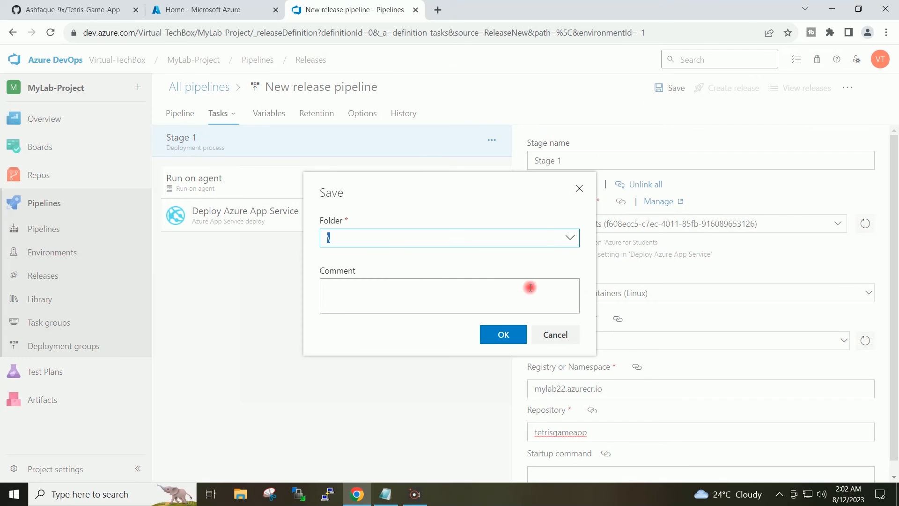
pyautogui.click(505, 334)
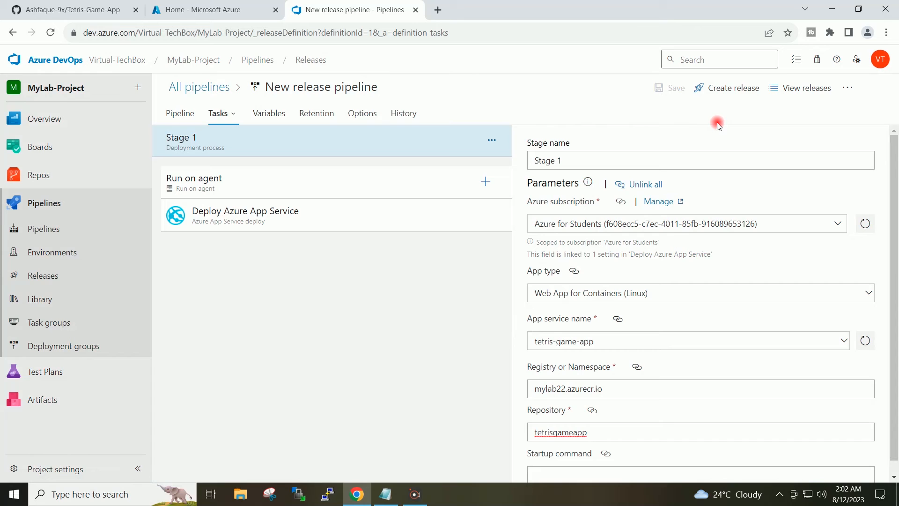
pyautogui.click(722, 90)
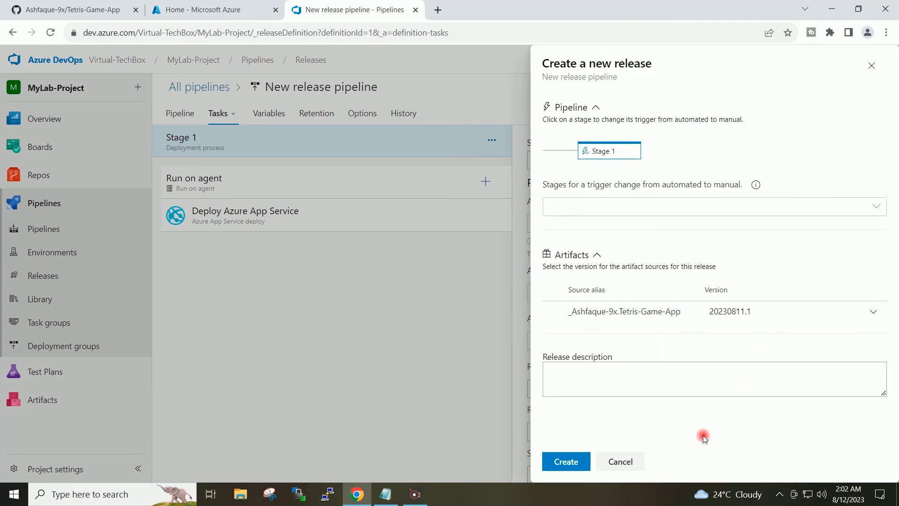
pyautogui.click(576, 463)
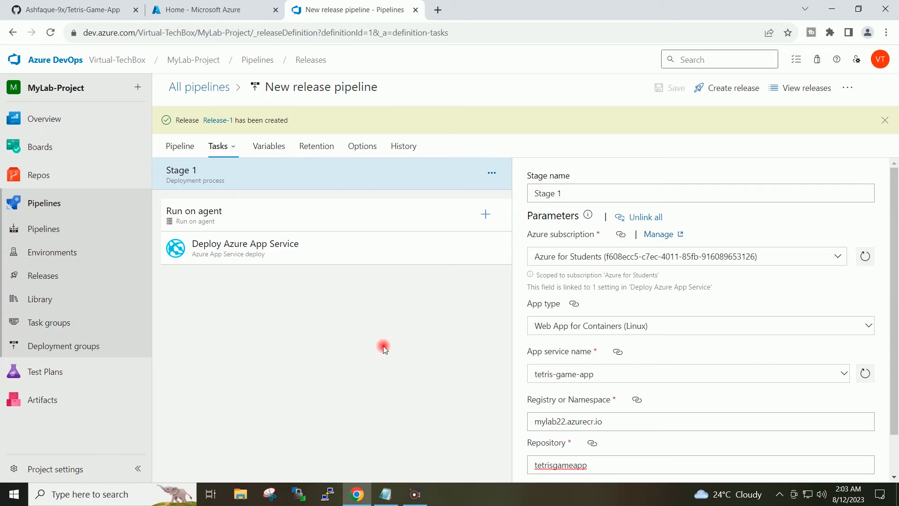
# Open the created release and examine Stage 1's Deploy Azure App Service log, including the application URL line
pyautogui.click(217, 121)
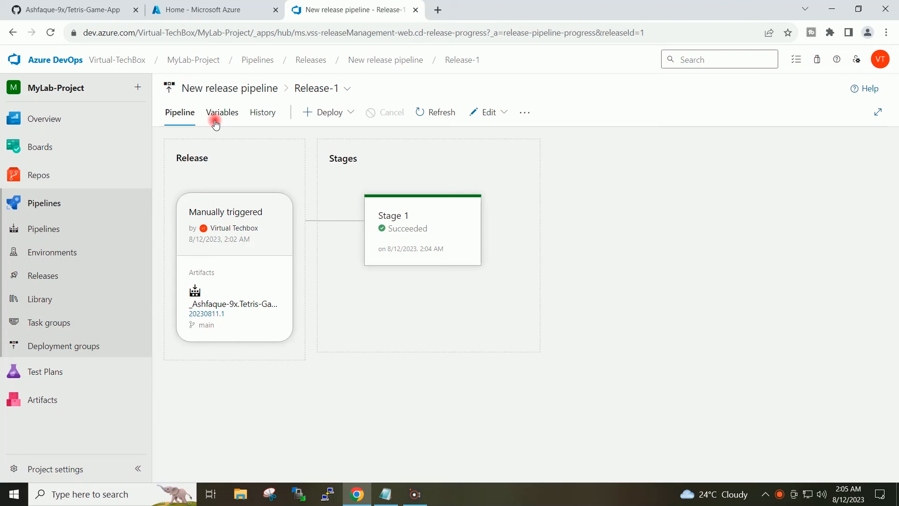
pyautogui.moveTo(407, 221)
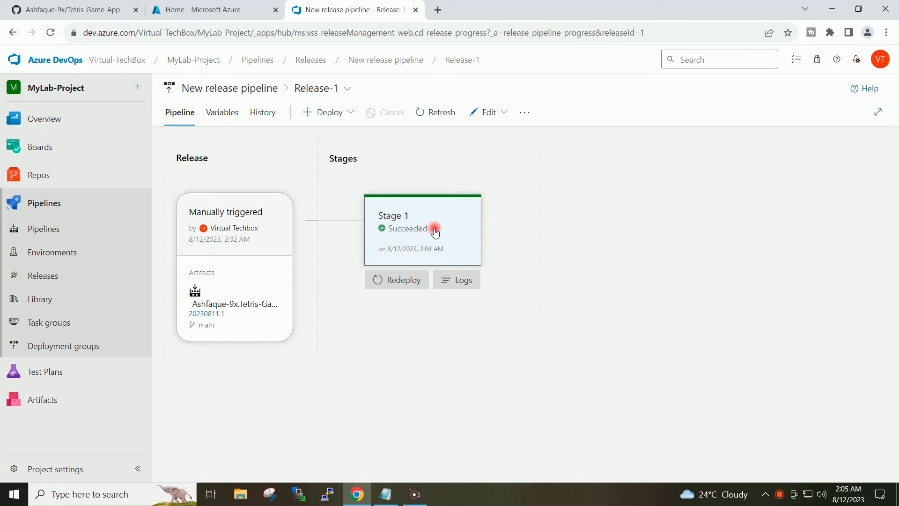
pyautogui.click(458, 283)
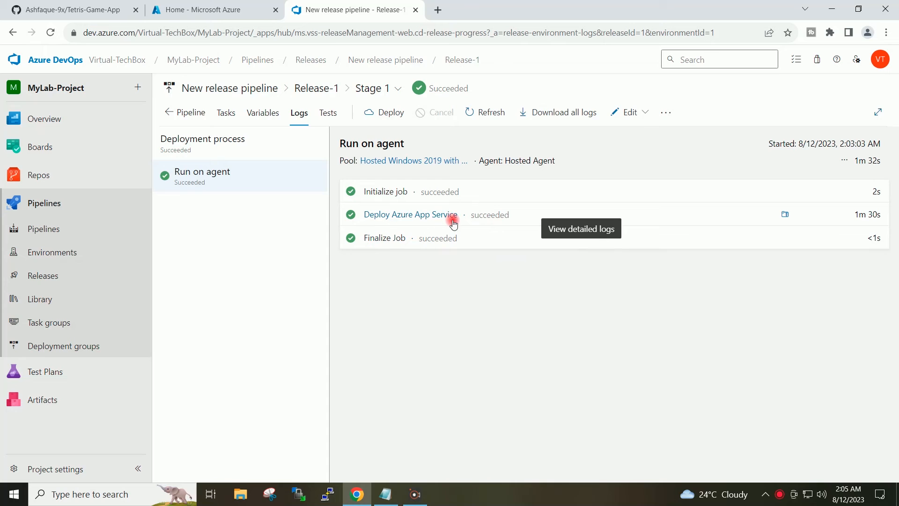
pyautogui.click(416, 214)
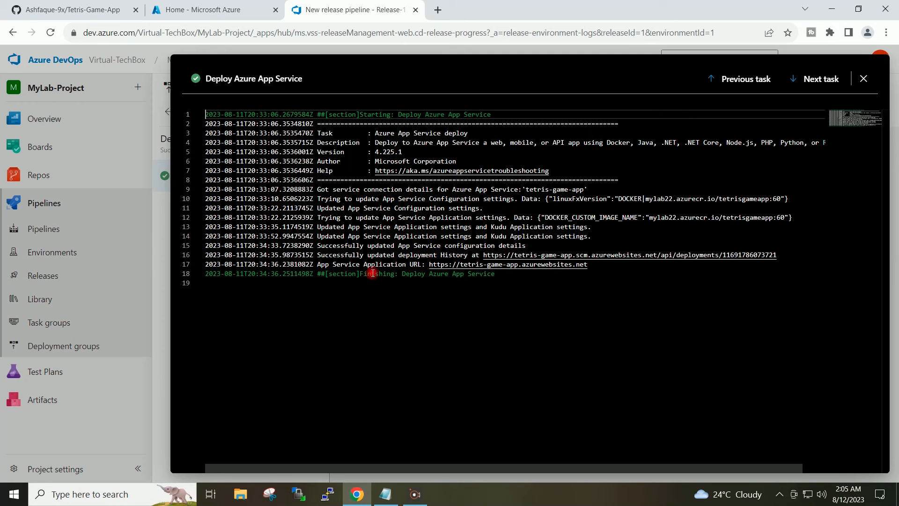
pyautogui.moveTo(595, 266); pyautogui.dragTo(430, 265)
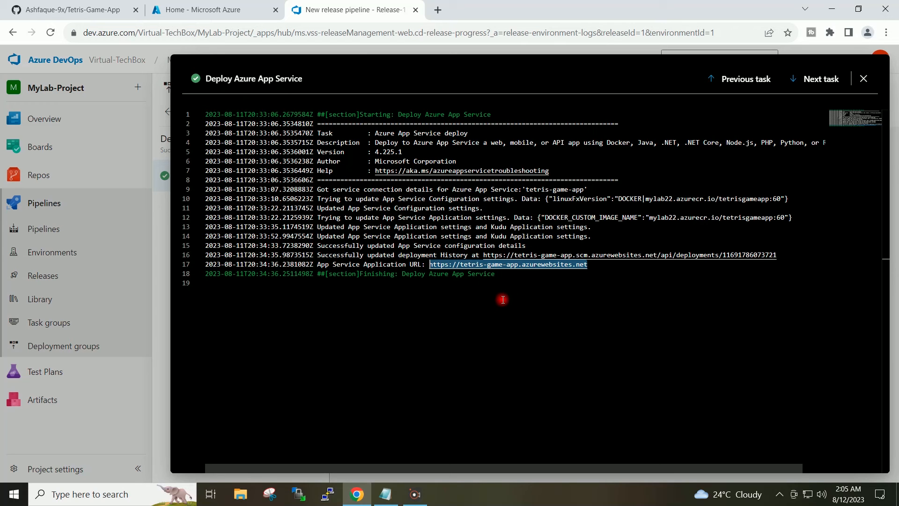
pyautogui.click(523, 285)
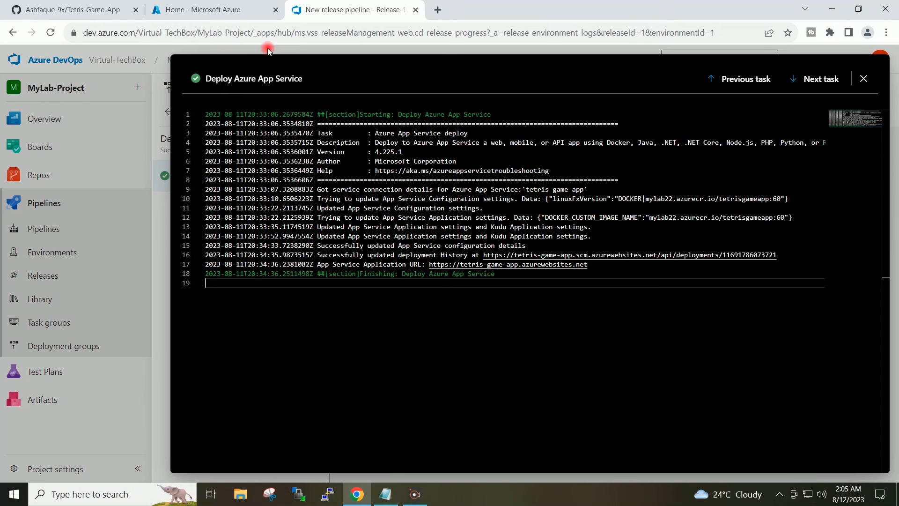
# Switch to the Azure portal and open the tetris-game-app web app from App Services
pyautogui.click(197, 8)
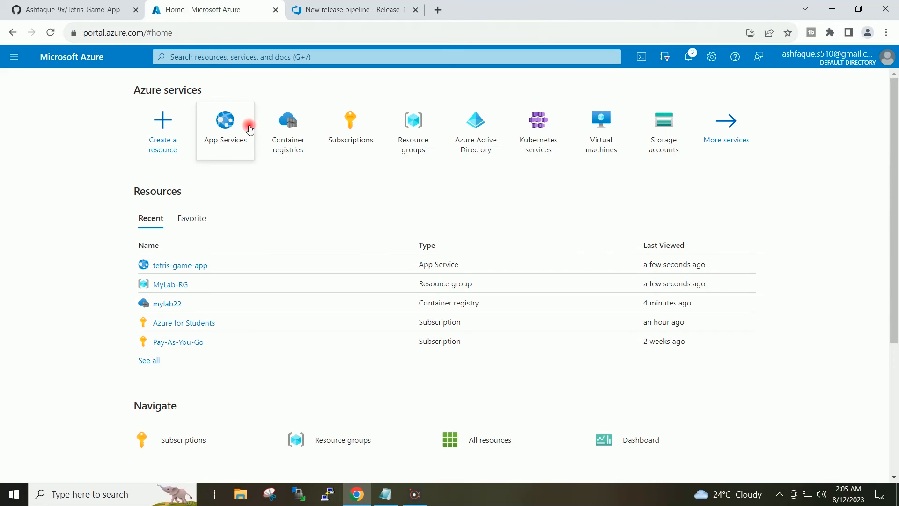
pyautogui.click(230, 123)
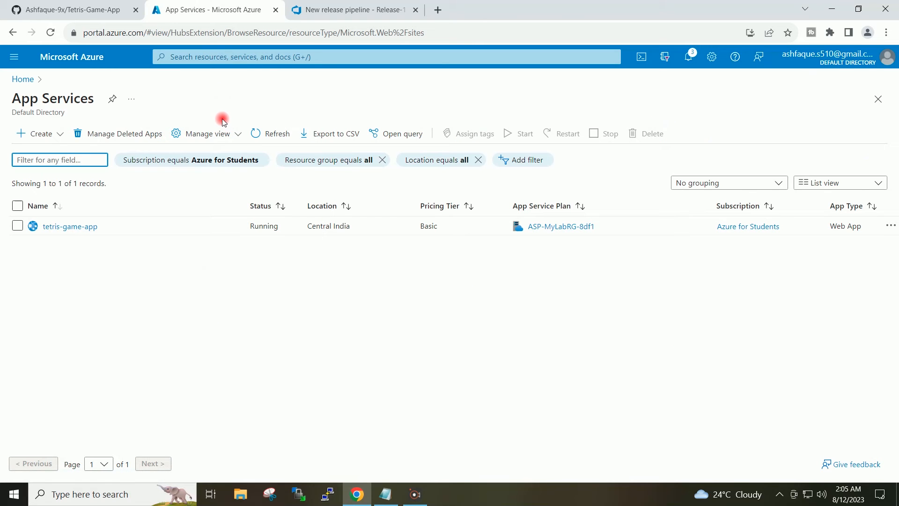
pyautogui.click(89, 230)
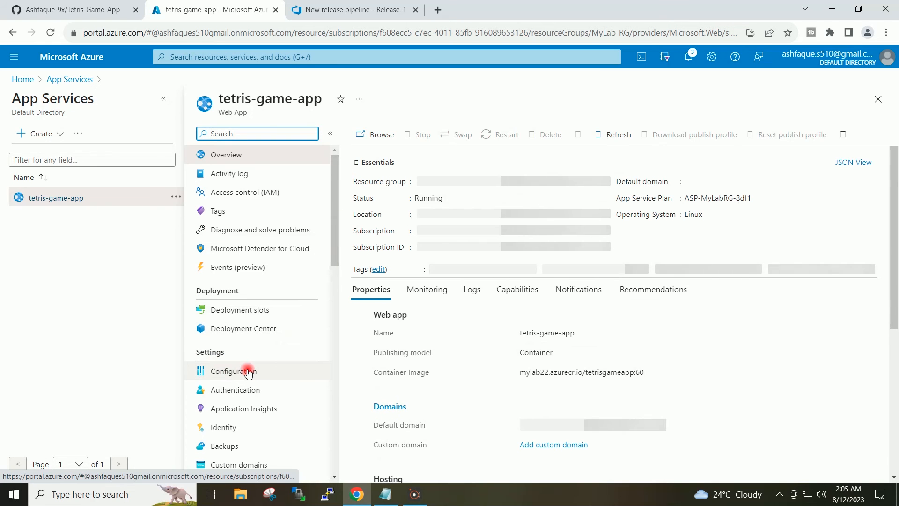
# Add an application setting named WebsitePort with value 3000 to the web app's configuration and save the configuration
pyautogui.click(269, 373)
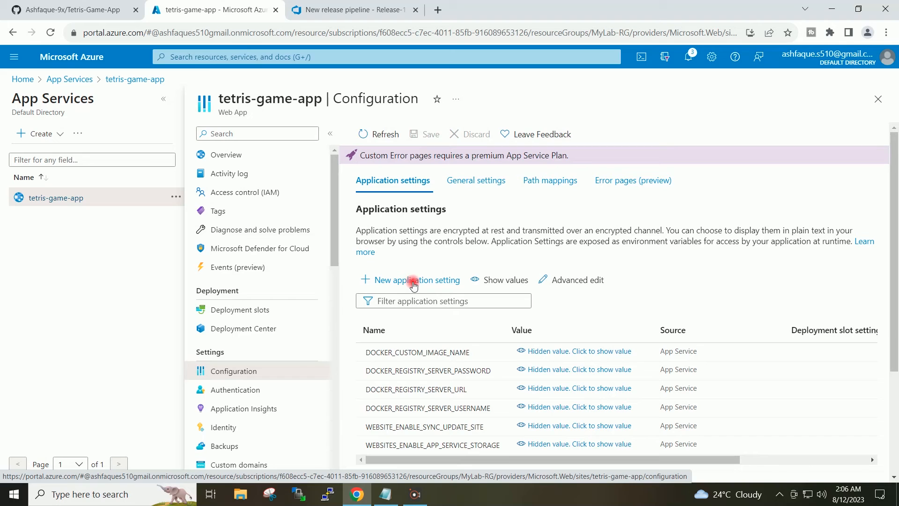
pyautogui.click(415, 282)
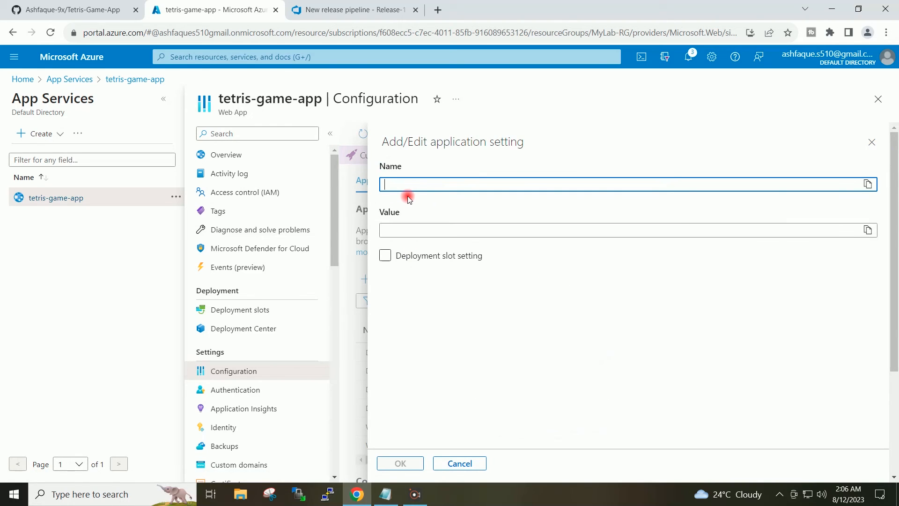
pyautogui.write('WebsitePort')
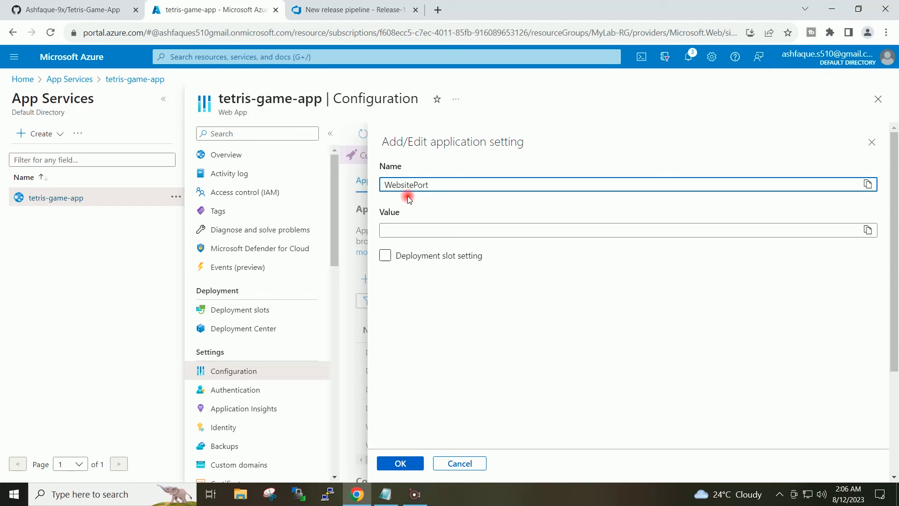
pyautogui.click(397, 235)
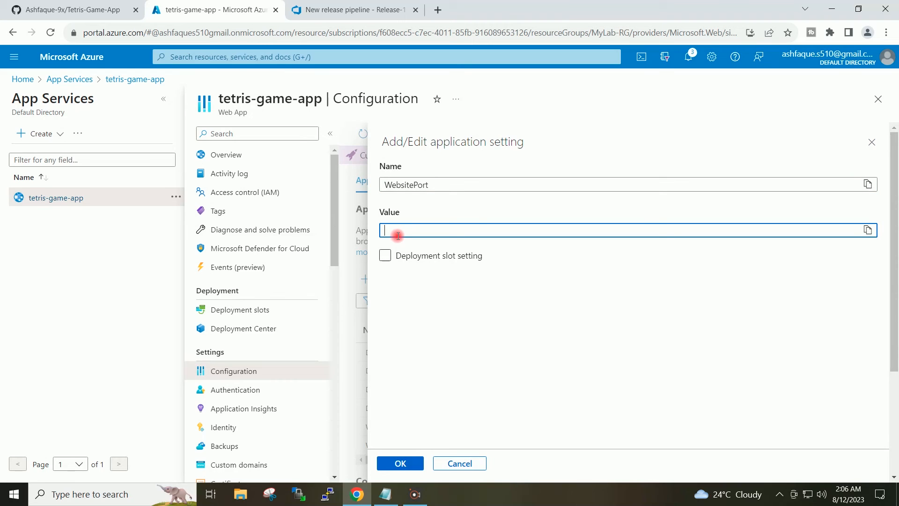
pyautogui.write('3000')
pyautogui.click(466, 256)
pyautogui.click(466, 256)
pyautogui.click(445, 322)
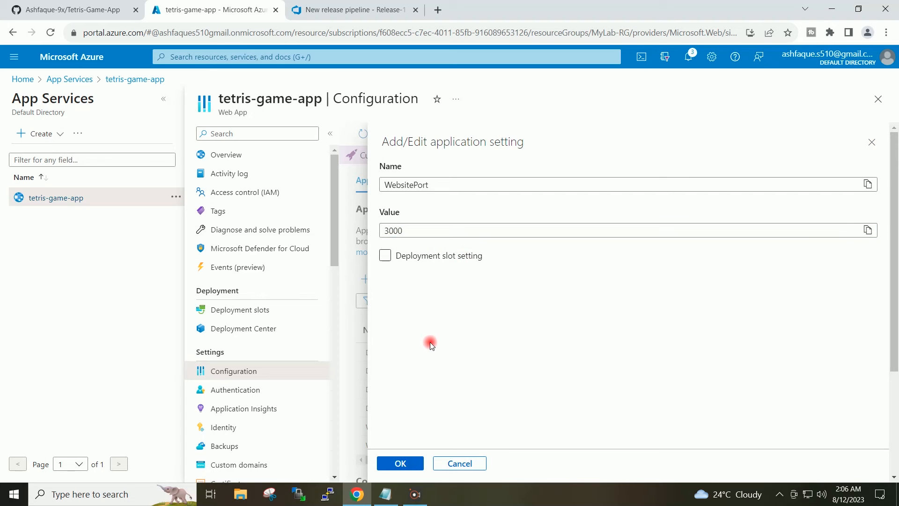
pyautogui.click(412, 465)
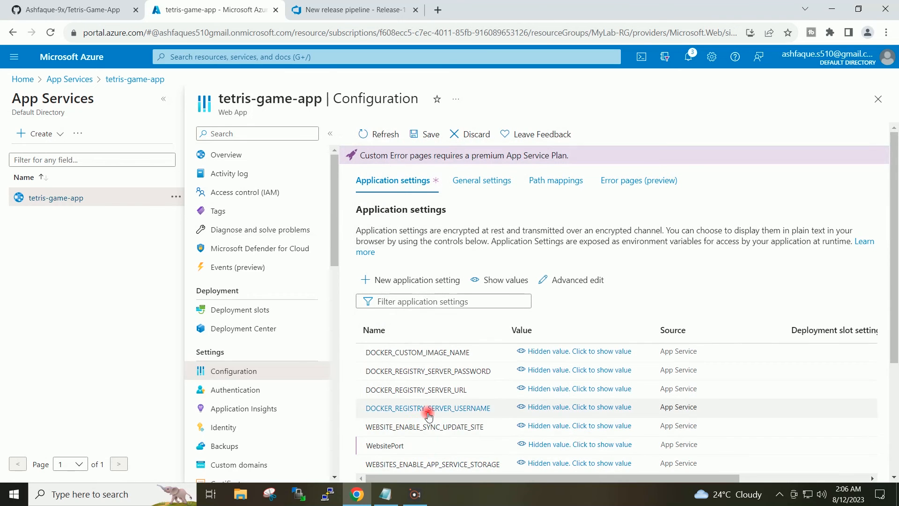
pyautogui.click(422, 136)
pyautogui.click(402, 216)
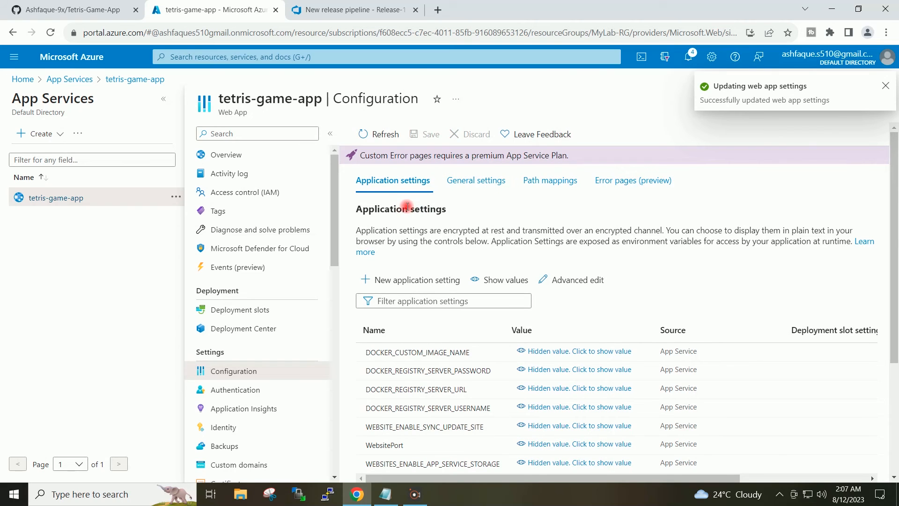
pyautogui.click(885, 86)
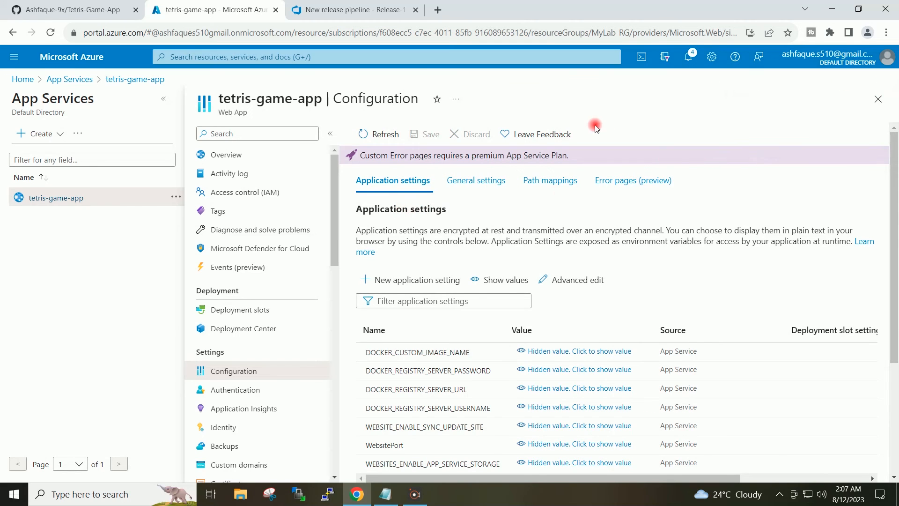
# Copy the App Service Application URL from the Azure DevOps deployment log and open it in a new browser tab
pyautogui.click(337, 8)
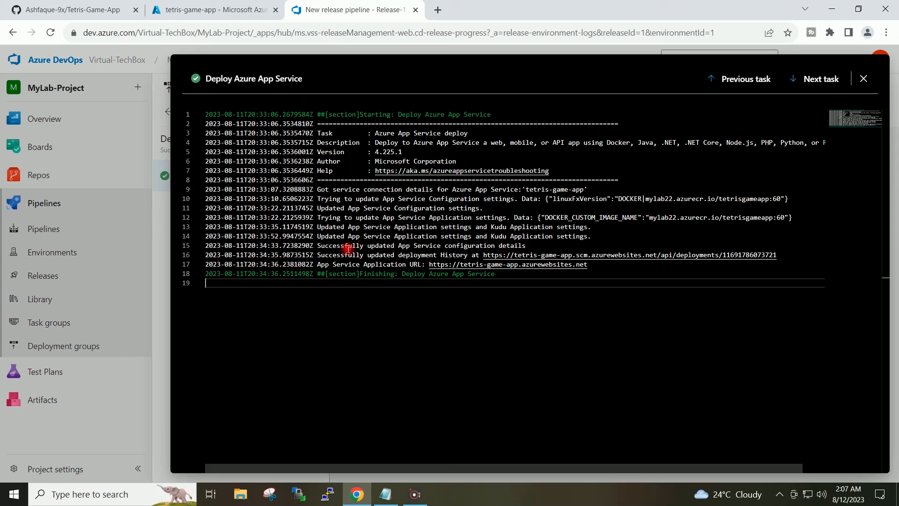
pyautogui.moveTo(596, 267); pyautogui.dragTo(430, 266)
pyautogui.hotkey('ctrl', 'c')
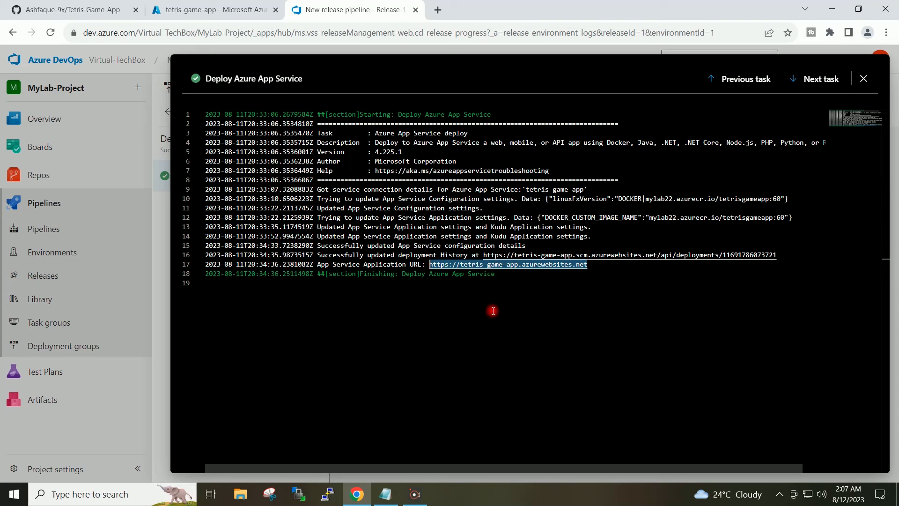
pyautogui.click(438, 10)
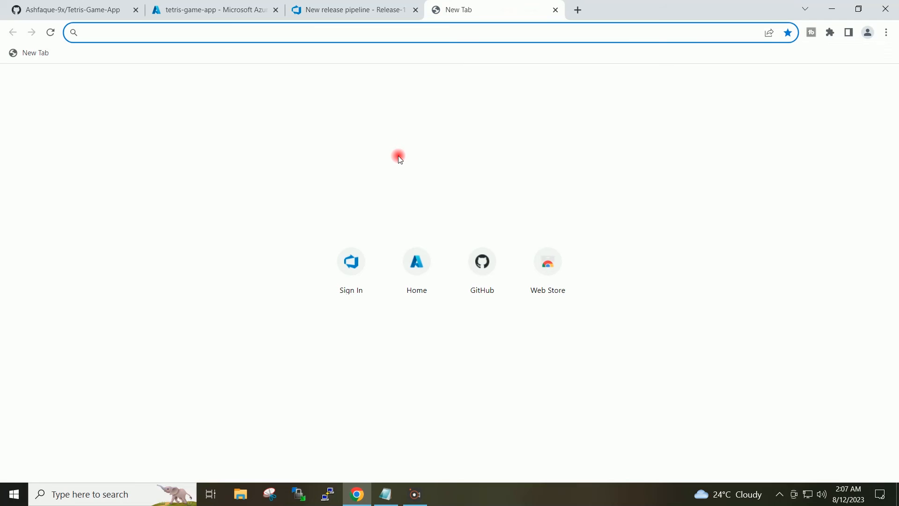
pyautogui.hotkey('ctrl', 'v')
pyautogui.press('Return')
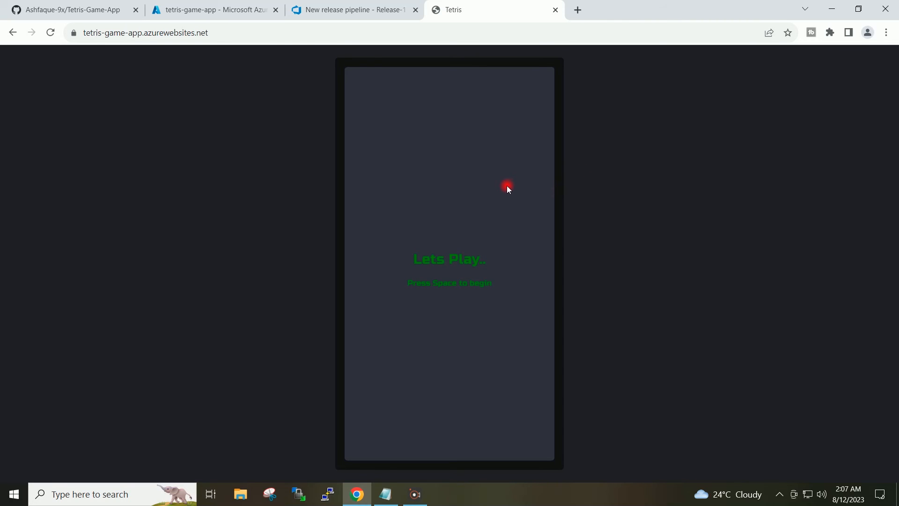
# Start the deployed Tetris game, test rotating, moving and dropping pieces, and minimize the browser
pyautogui.press('space')
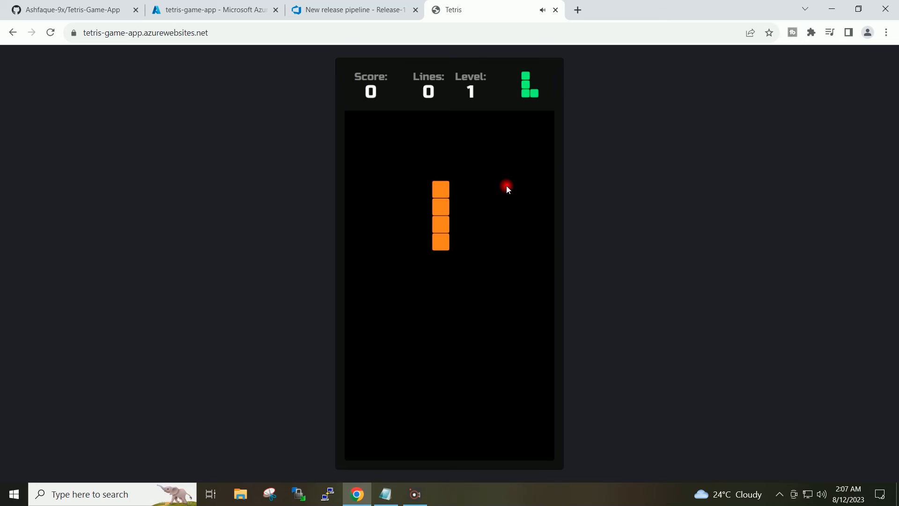
pyautogui.press('Up')
pyautogui.press('Left')
pyautogui.press('Left')
pyautogui.press('Left')
pyautogui.press('Left')
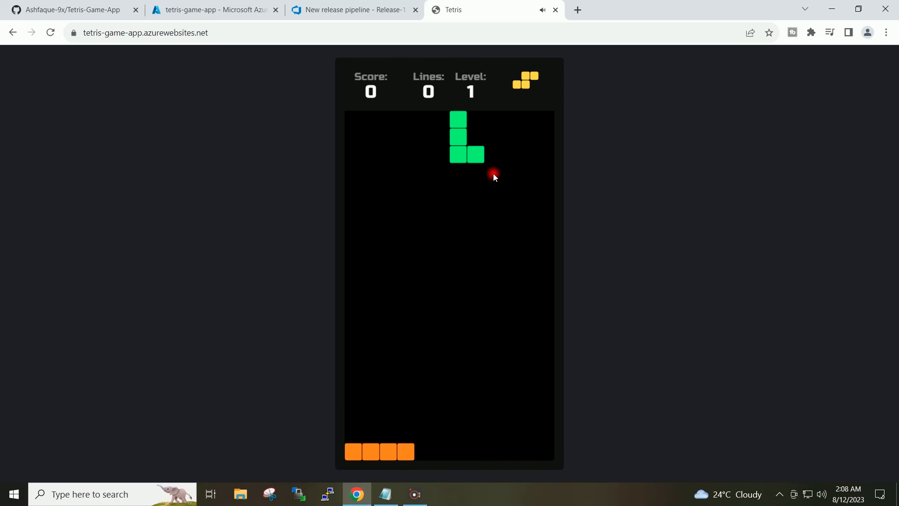
pyautogui.press('Down')
pyautogui.press('Down')
pyautogui.press('Down')
pyautogui.press('Down')
pyautogui.press('Down')
pyautogui.press('Down')
pyautogui.press('Down')
pyautogui.press('Down')
pyautogui.press('Down')
pyautogui.press('Down')
pyautogui.press('Down')
pyautogui.press('Down')
pyautogui.press('Down')
pyautogui.press('Down')
pyautogui.press('Down')
pyautogui.press('Down')
pyautogui.press('Down')
pyautogui.press('Down')
pyautogui.press('Down')
pyautogui.press('Down')
pyautogui.press('Down')
pyautogui.press('Down')
pyautogui.press('Down')
pyautogui.press('Down')
pyautogui.press('Down')
pyautogui.press('Down')
pyautogui.press('Down')
pyautogui.press('Down')
pyautogui.press('Down')
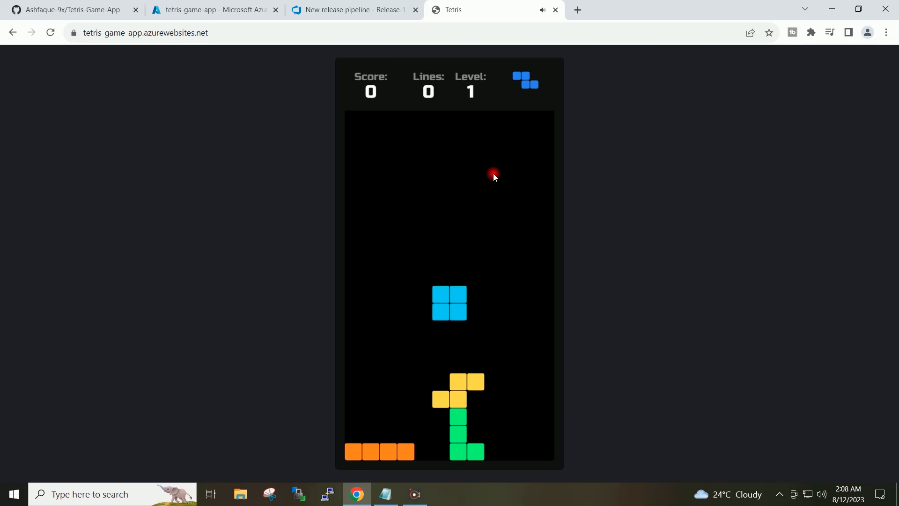
pyautogui.press('Down')
pyautogui.press('Down')
pyautogui.press('Down')
pyautogui.press('Down')
pyautogui.press('Down')
pyautogui.press('Down')
pyautogui.press('Down')
pyautogui.press('Down')
pyautogui.press('Down')
pyautogui.press('Down')
pyautogui.press('Down')
pyautogui.press('Down')
pyautogui.press('Down')
pyautogui.press('Down')
pyautogui.press('Down')
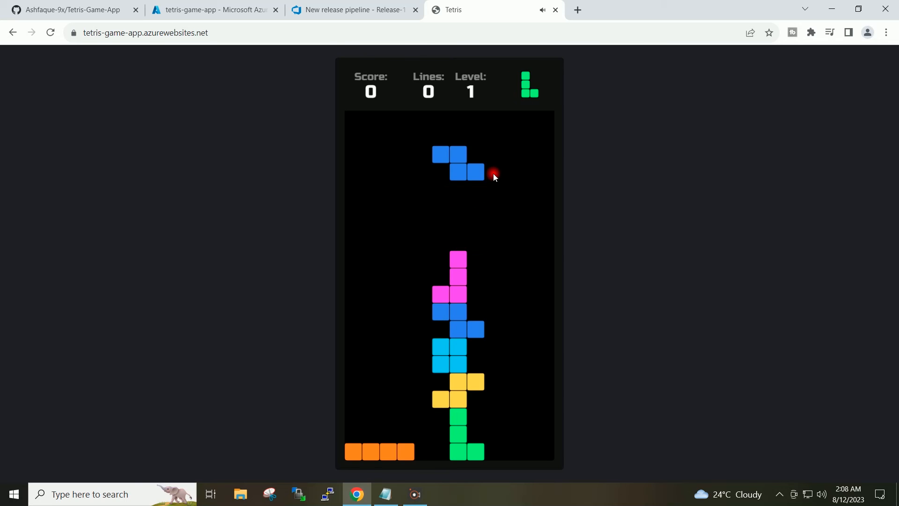
pyautogui.press('Down')
pyautogui.press('Down')
pyautogui.press('Down')
pyautogui.press('Down')
pyautogui.press('Down')
pyautogui.press('Down')
pyautogui.press('Down')
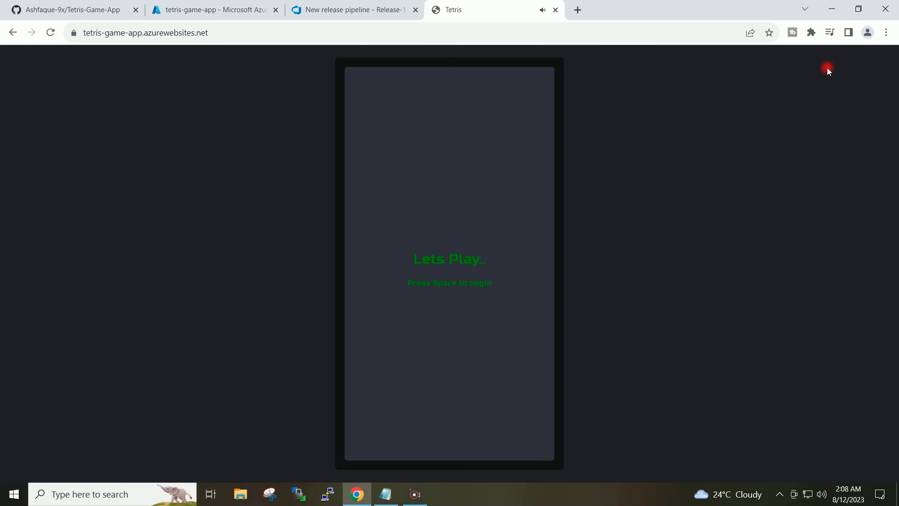
pyautogui.click(835, 10)
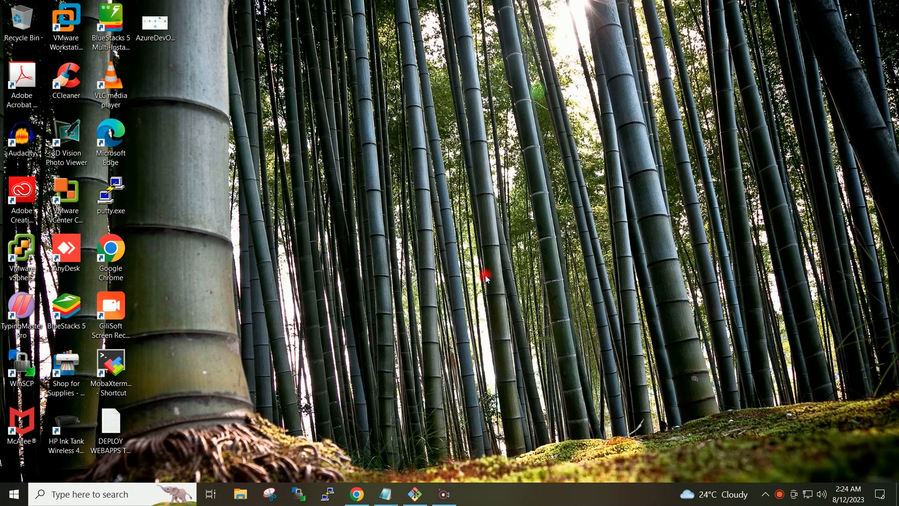
# Return to the browser and review the pipeline runs, the releases, the GitHub repository and the deployed Tetris start page
pyautogui.click(360, 494)
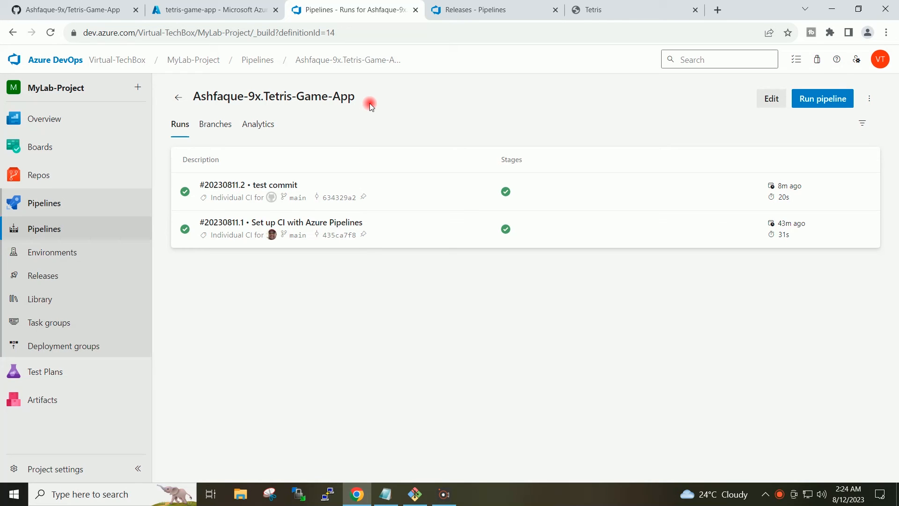
pyautogui.click(498, 10)
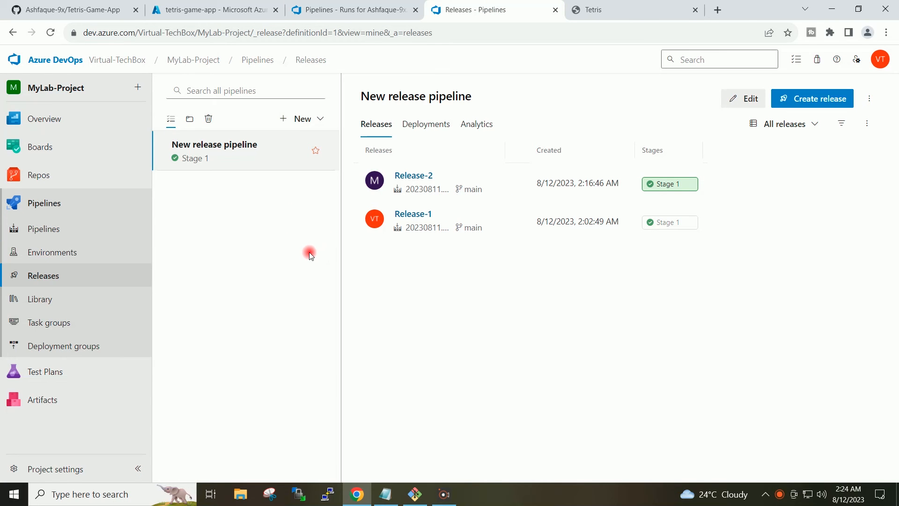
pyautogui.click(81, 8)
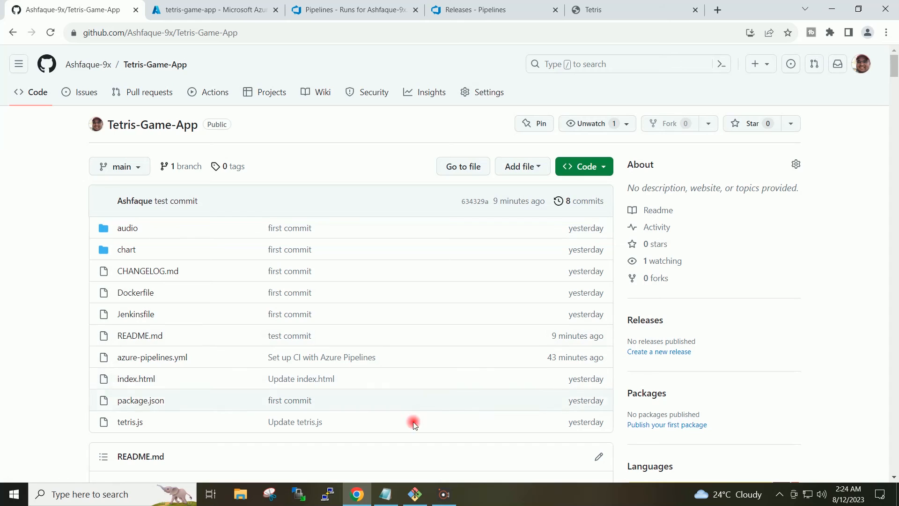
pyautogui.moveTo(423, 501)
pyautogui.click(415, 446)
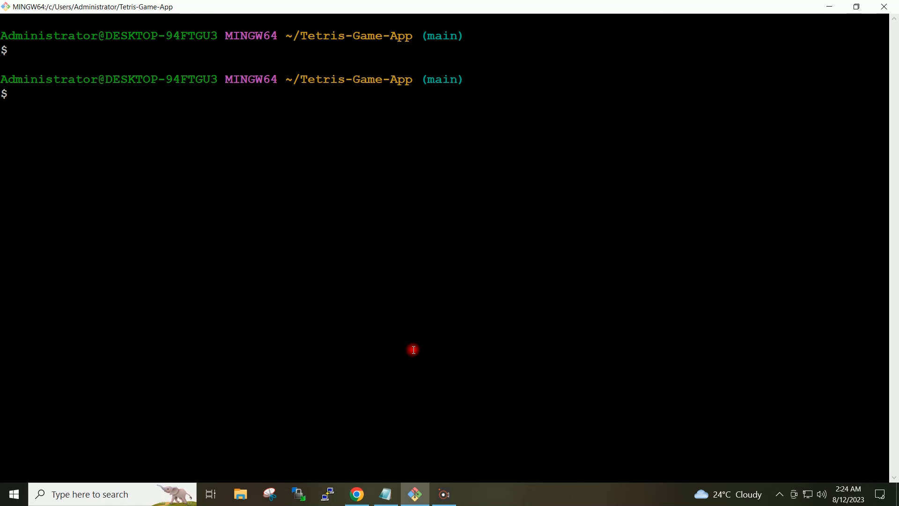
pyautogui.click(358, 496)
pyautogui.click(603, 13)
pyautogui.click(512, 265)
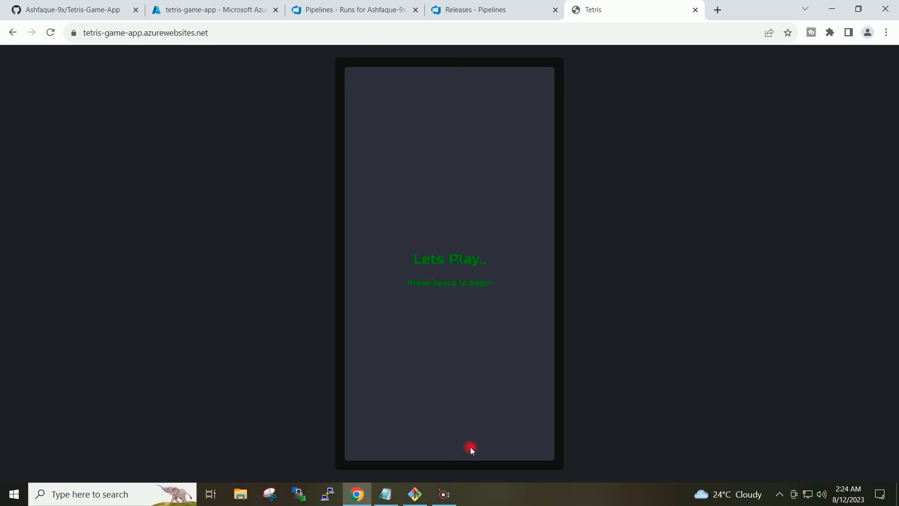
# Switch to Git Bash and list the files in the Tetris-Game-App folder
pyautogui.moveTo(414, 499)
pyautogui.click(419, 442)
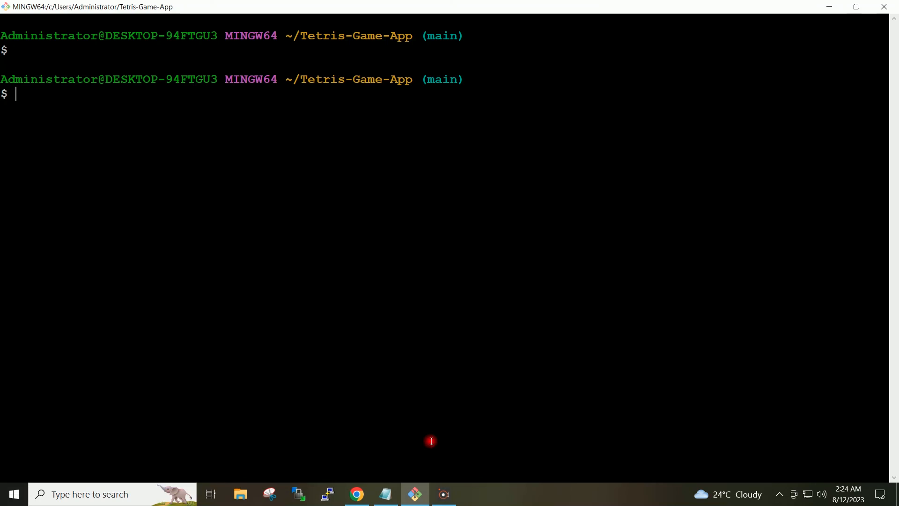
pyautogui.write('ls')
pyautogui.press('Return')
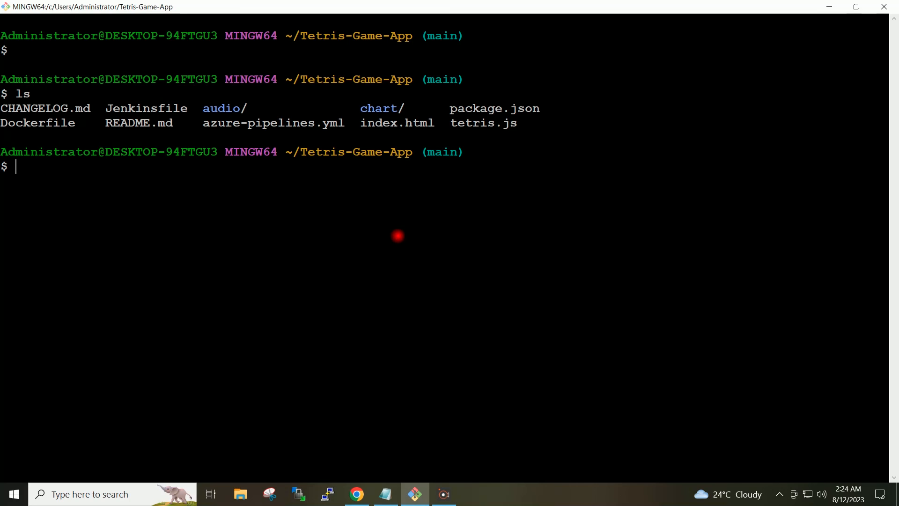
# Open tetris.js in nano and search for the text "Lets"
pyautogui.write('nano tet')
pyautogui.press('Tab')
pyautogui.press('Return')
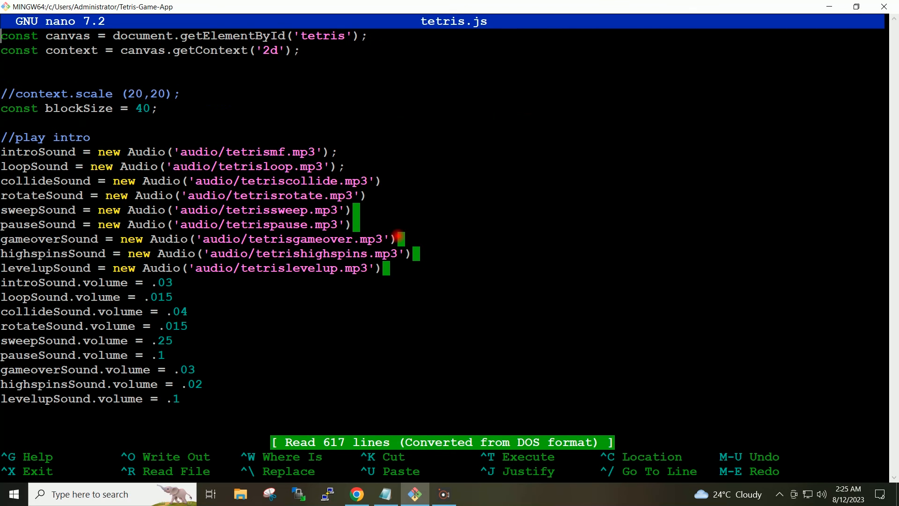
pyautogui.hotkey('ctrl', 'w')
pyautogui.write('Lets')
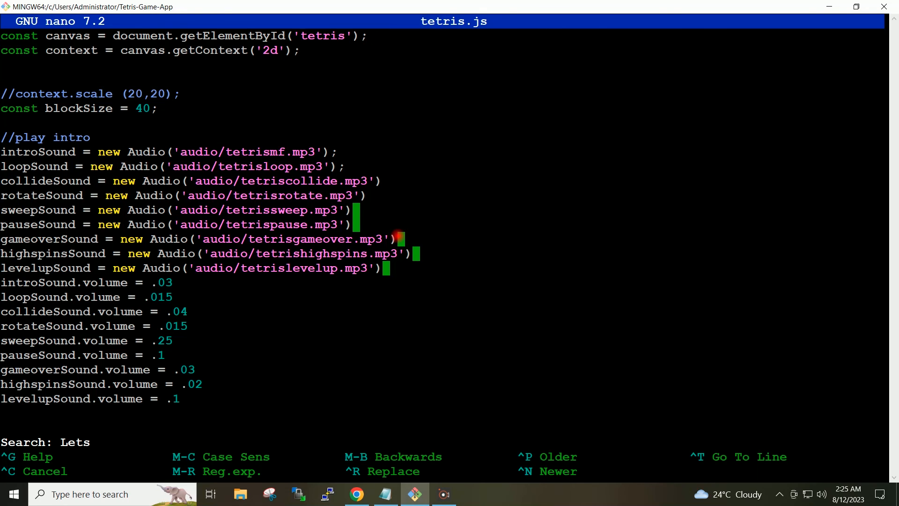
pyautogui.press('Return')
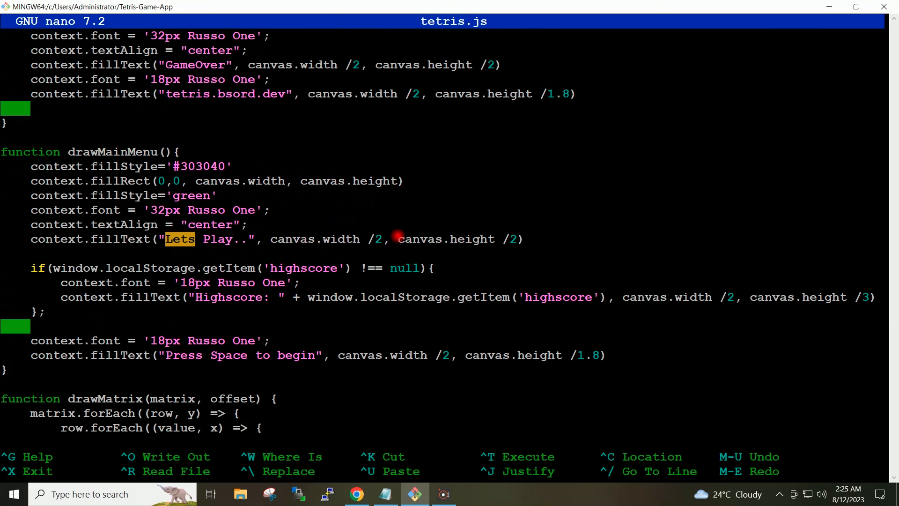
# Set the text fillStyle above "Lets Play.." in drawMainMenu to 'white', save tetris.js and exit nano
pyautogui.press('Right')
pyautogui.press('Right')
pyautogui.press('Right')
pyautogui.press('Up')
pyautogui.press('Up')
pyautogui.press('Up')
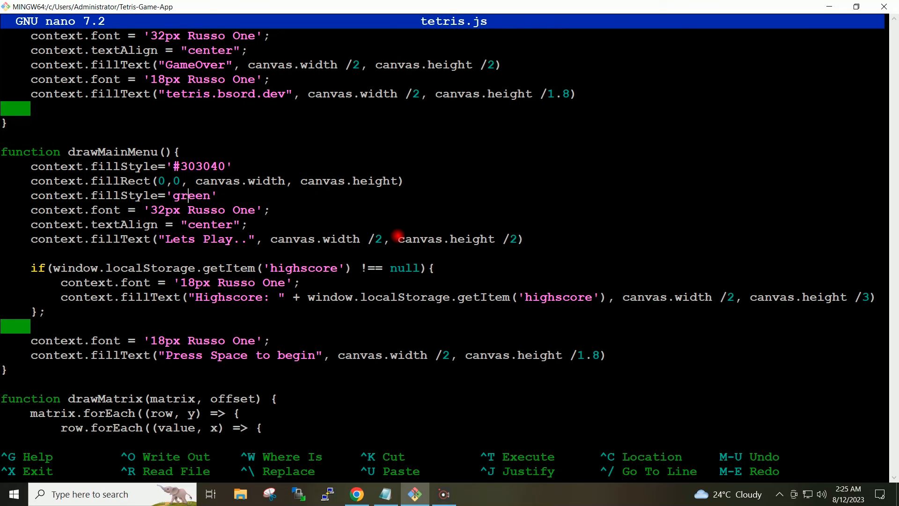
pyautogui.press('Right')
pyautogui.press('BackSpace')
pyautogui.press('BackSpace')
pyautogui.press('BackSpace')
pyautogui.press('BackSpace')
pyautogui.press('BackSpace')
pyautogui.write('white')
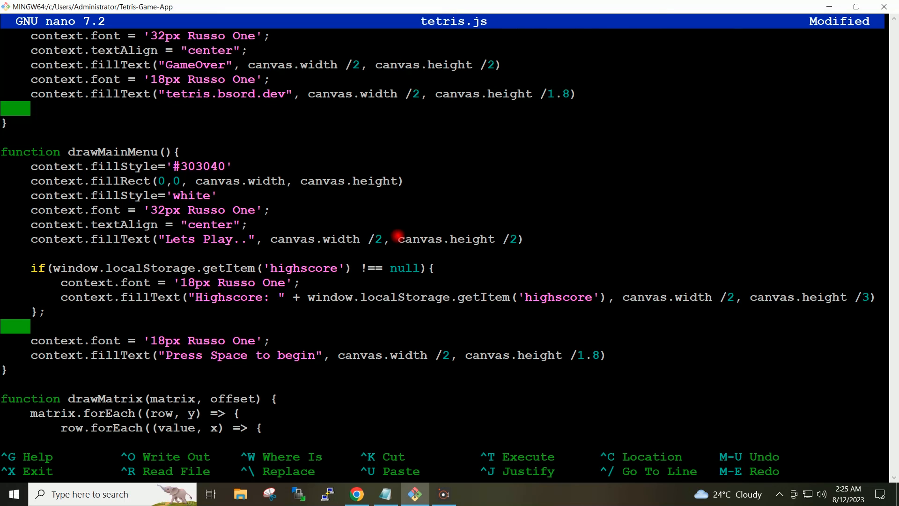
pyautogui.hotkey('ctrl', 'o')
pyautogui.press('Return')
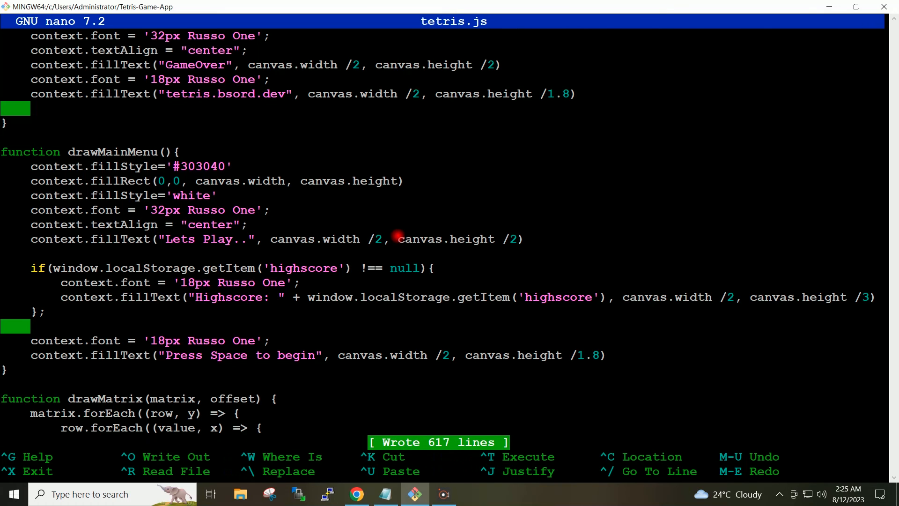
pyautogui.hotkey('ctrl', 'x')
# Stage all changes with git and commit them with the message "Changed Colour of Lets Play"
pyautogui.write('git add .')
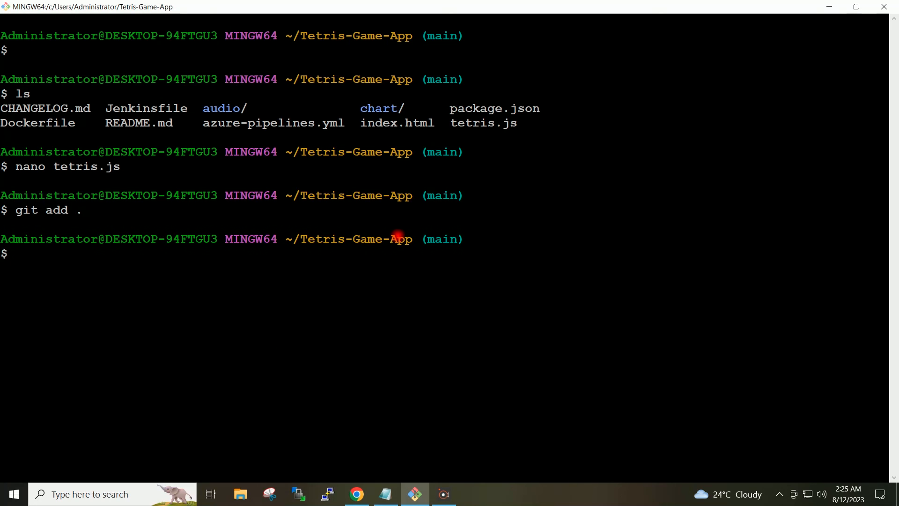
pyautogui.write('git commit -m "Changed Co')
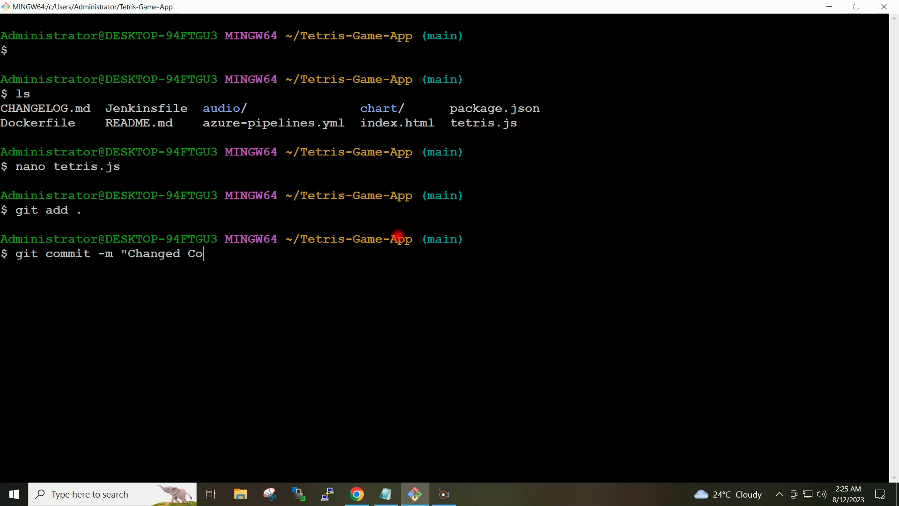
pyautogui.write('lour of Lets Play"')
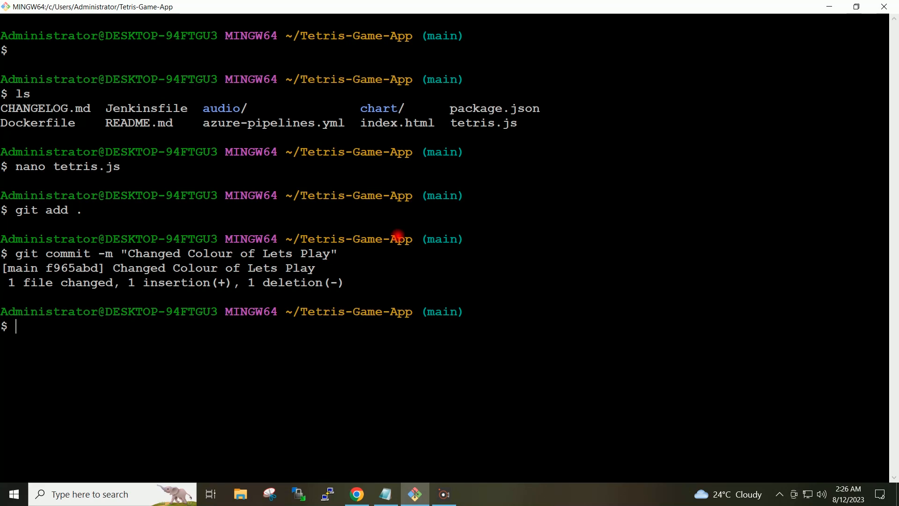
# Push the committed change to the main branch of the origin remote
pyautogui.write('git push origi')
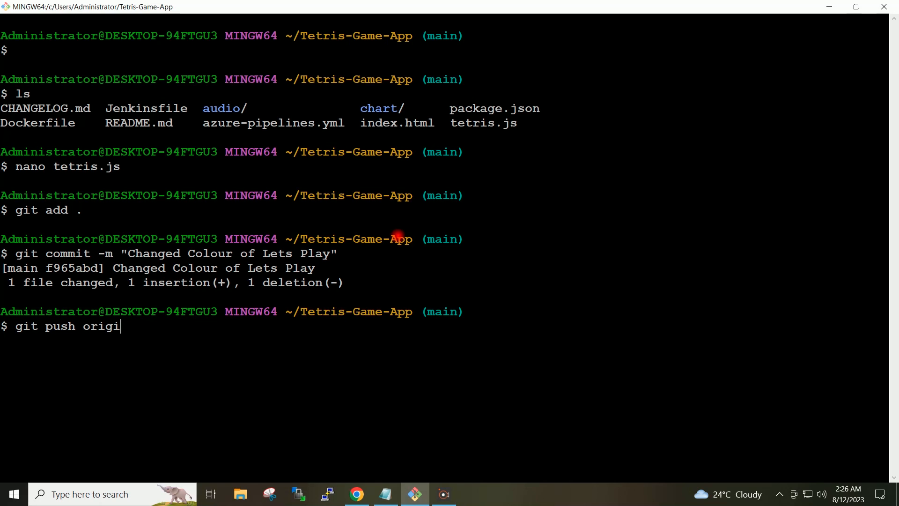
pyautogui.write('n main')
pyautogui.press('Return')
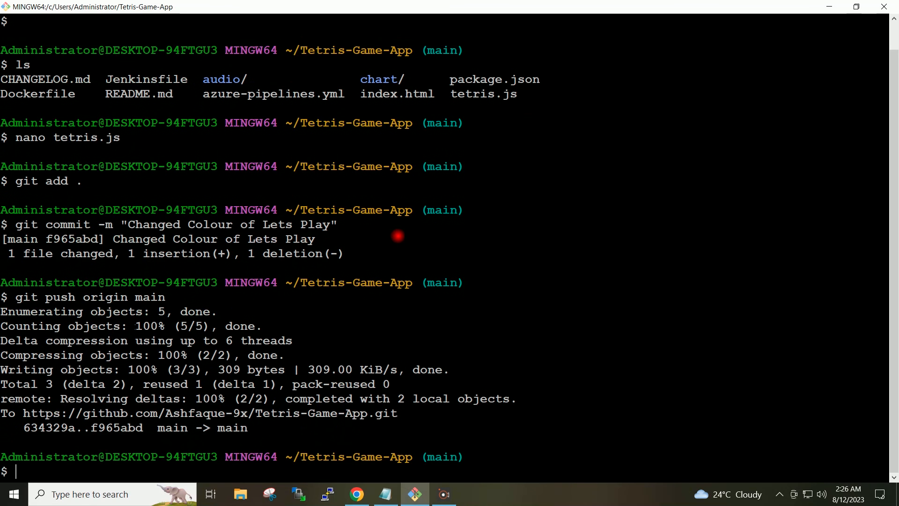
# Switch to Chrome and check the Tetris-Game-App pipeline runs and the release pipeline's releases for the new commit
pyautogui.click(358, 495)
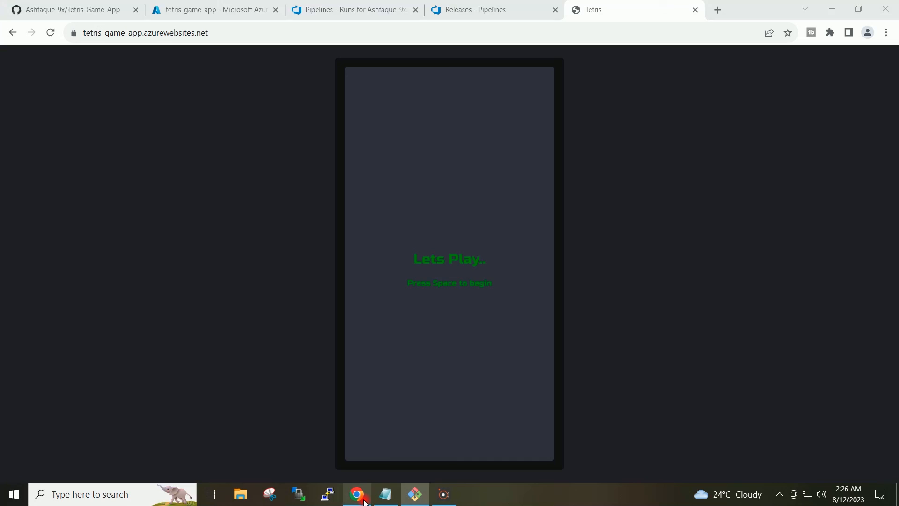
pyautogui.click(330, 8)
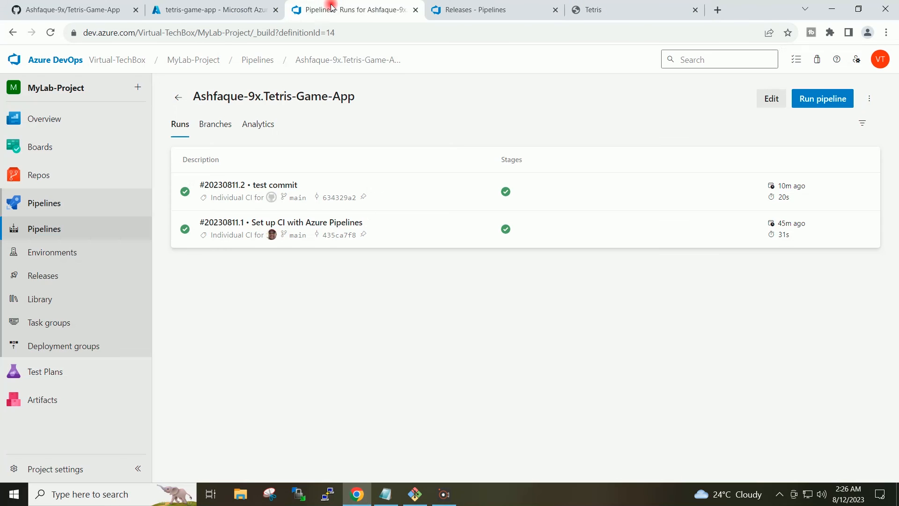
pyautogui.click(49, 33)
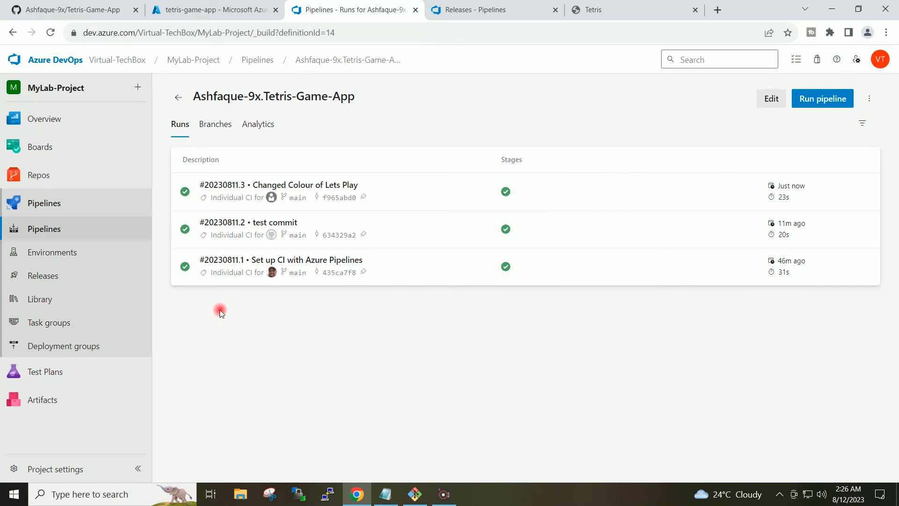
pyautogui.click(484, 9)
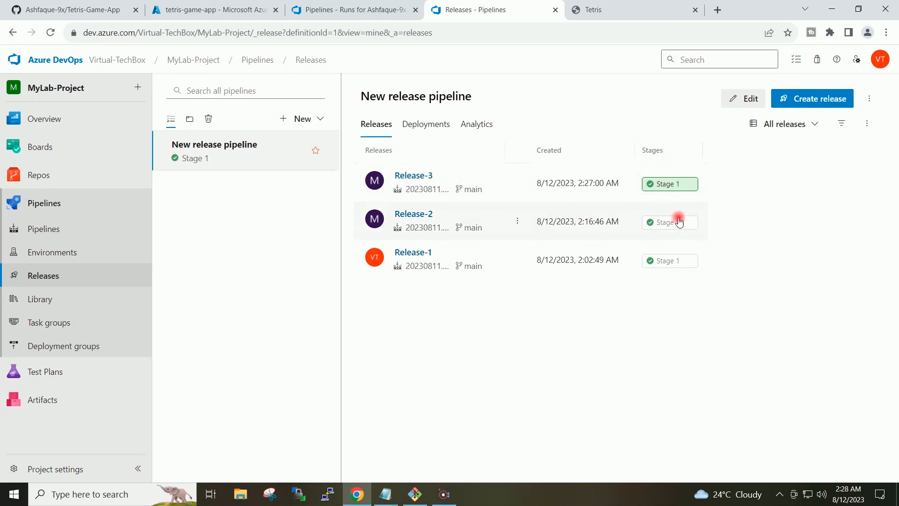
# Reload the deployed Tetris site to check the text colour of its start screen, and start a game
pyautogui.click(618, 9)
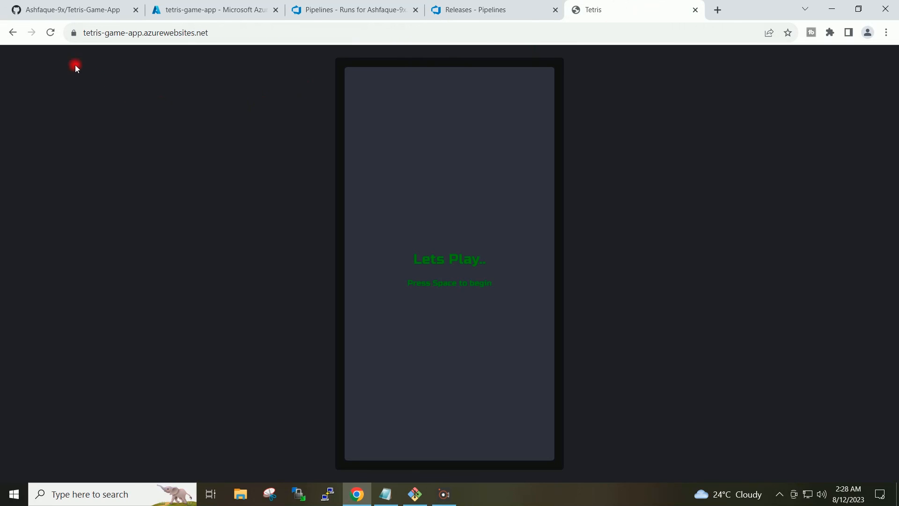
pyautogui.click(51, 32)
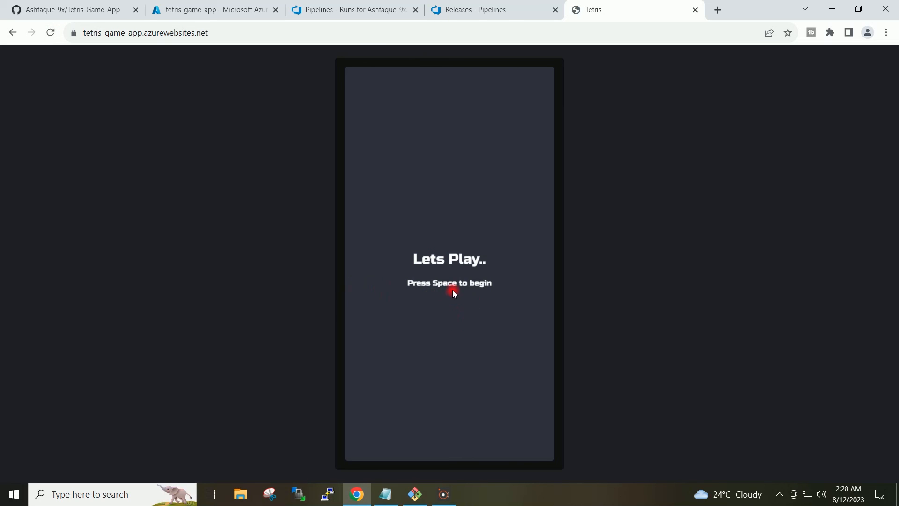
pyautogui.press('space')
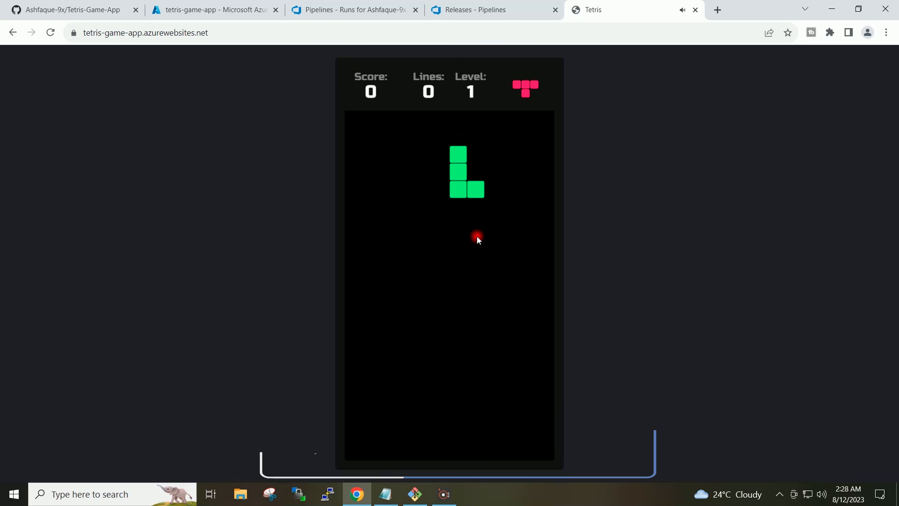
# Test the game by moving the first piece to the far left edge and dropping the following pieces down the middle
pyautogui.press('Left')
pyautogui.press('Left')
pyautogui.press('Left')
pyautogui.press('Left')
pyautogui.press('Left')
pyautogui.press('Left')
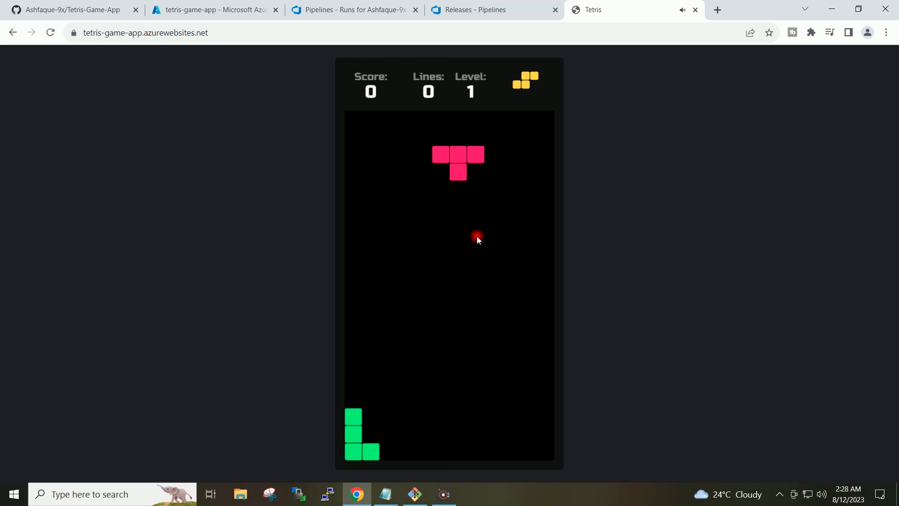
pyautogui.press('Down')
pyautogui.press('Down')
pyautogui.press('Down')
pyautogui.press('Down')
pyautogui.press('Down')
pyautogui.press('Down')
pyautogui.press('Down')
pyautogui.press('Down')
pyautogui.press('Down')
pyautogui.press('Down')
pyautogui.press('Down')
pyautogui.press('Down')
pyautogui.press('Down')
pyautogui.press('Down')
pyautogui.press('Down')
pyautogui.press('Down')
pyautogui.press('Down')
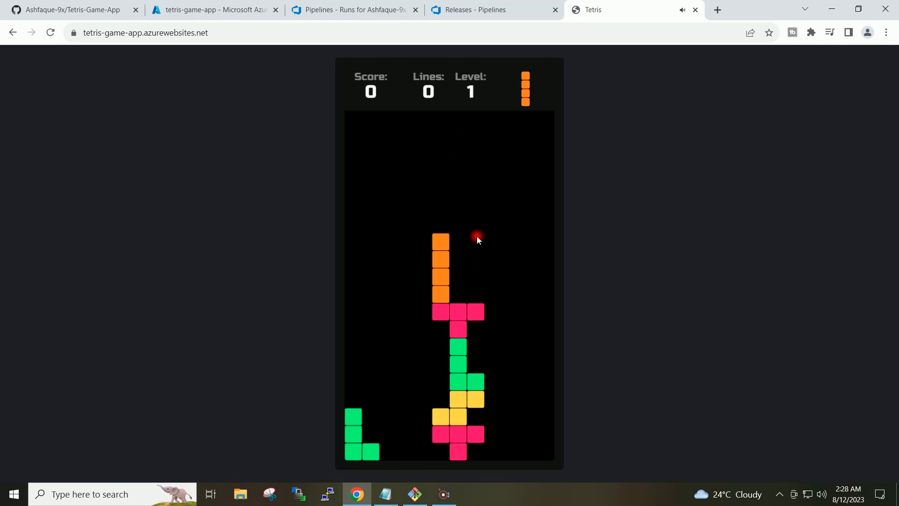
pyautogui.press('Down')
pyautogui.press('Down')
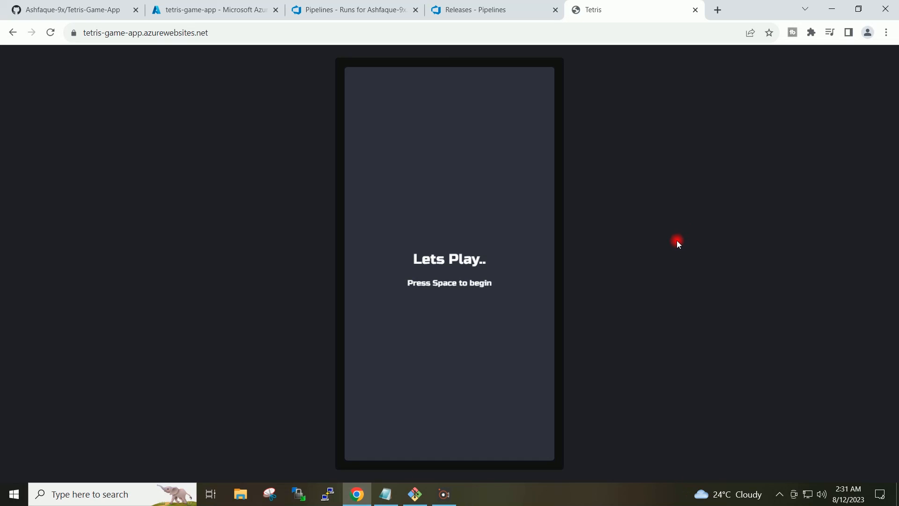
# Review the releases, the pipeline runs, the Azure portal home page, the GitHub repository and the deployed Tetris site
pyautogui.click(487, 10)
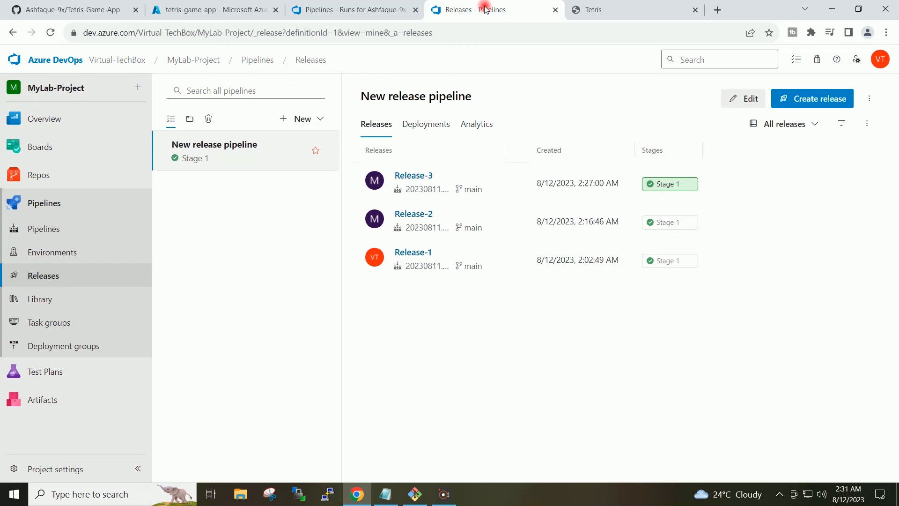
pyautogui.click(383, 8)
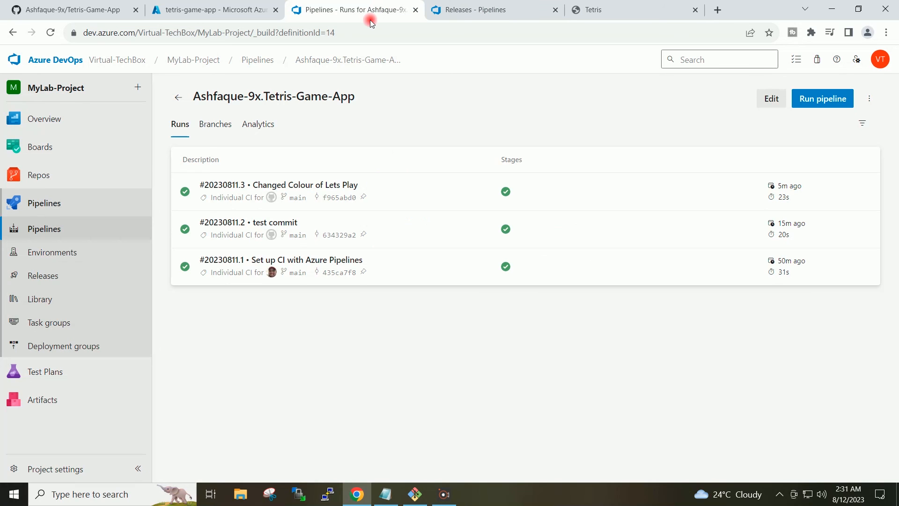
pyautogui.click(233, 13)
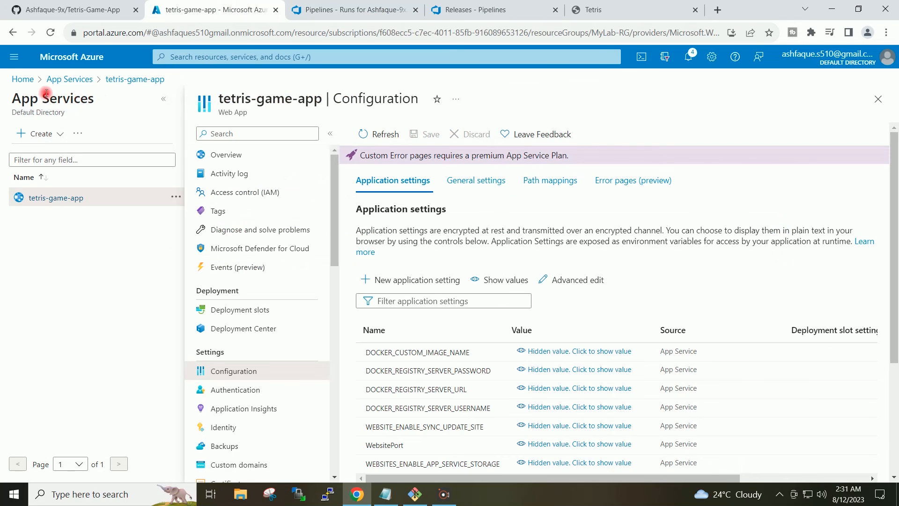
pyautogui.click(27, 81)
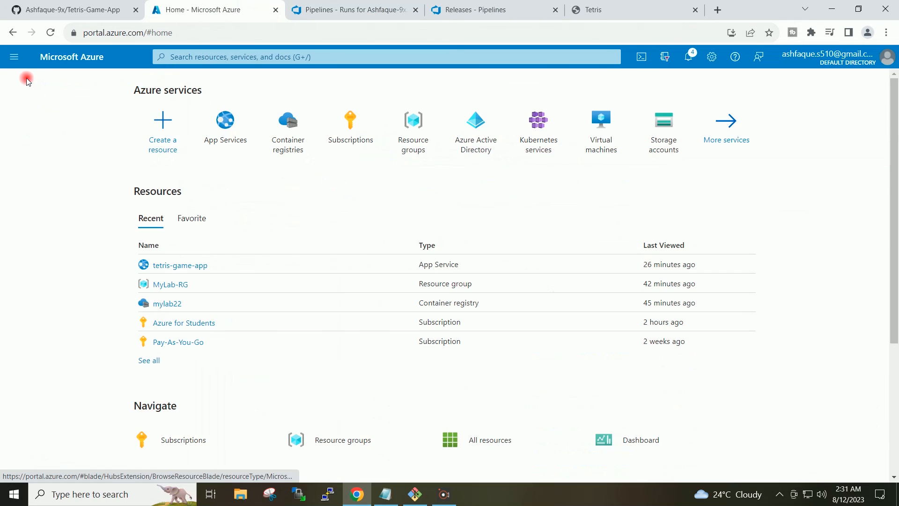
pyautogui.click(328, 10)
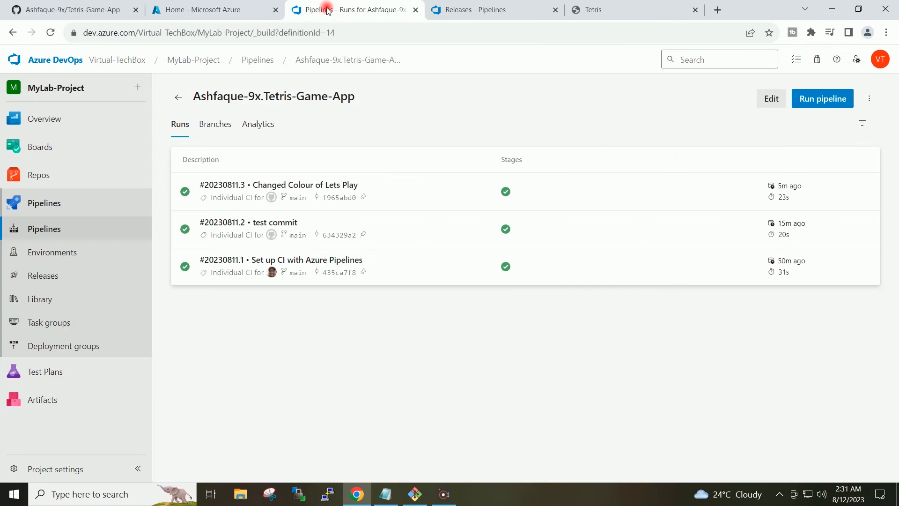
pyautogui.click(465, 10)
pyautogui.click(599, 10)
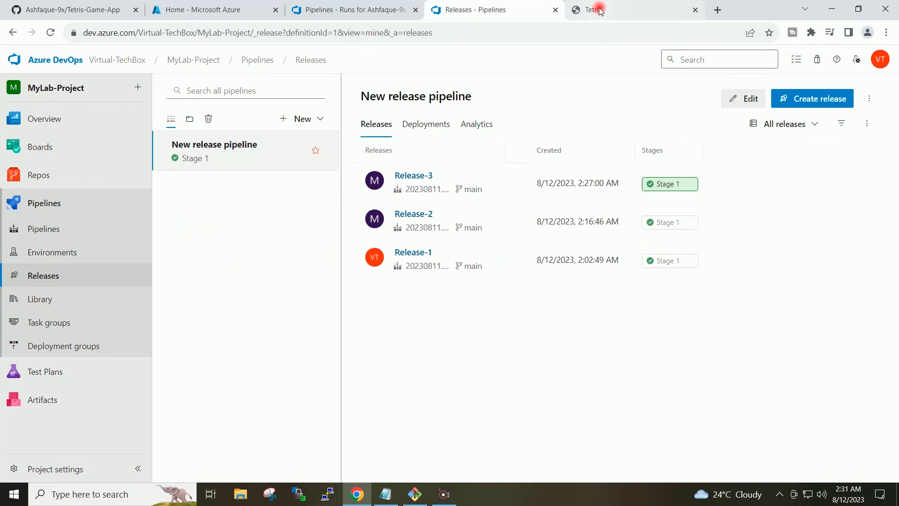
pyautogui.click(613, 132)
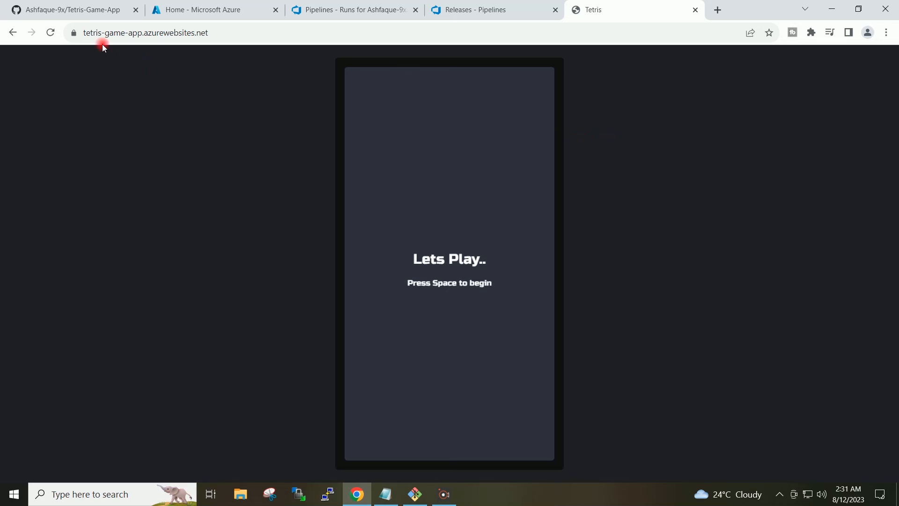
pyautogui.click(68, 9)
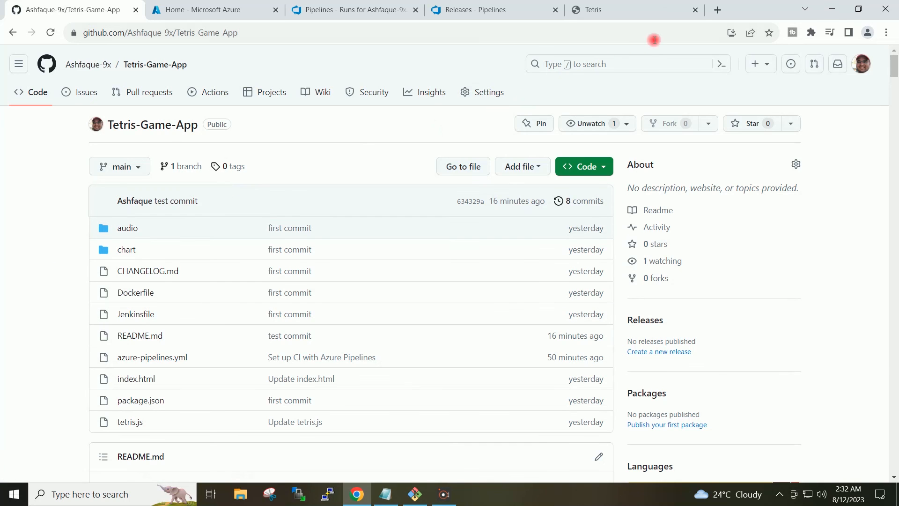
pyautogui.click(649, 11)
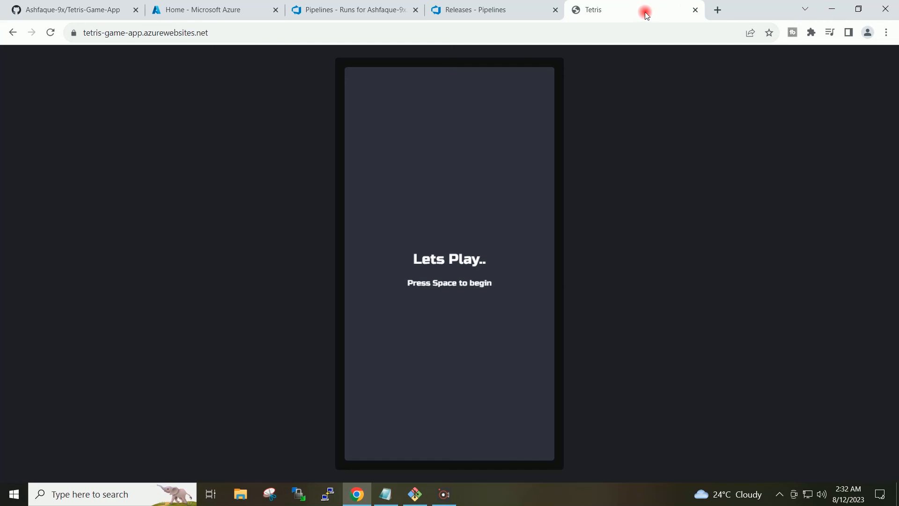
# Minimize the Chrome and Git Bash windows to show the desktop
pyautogui.click(833, 9)
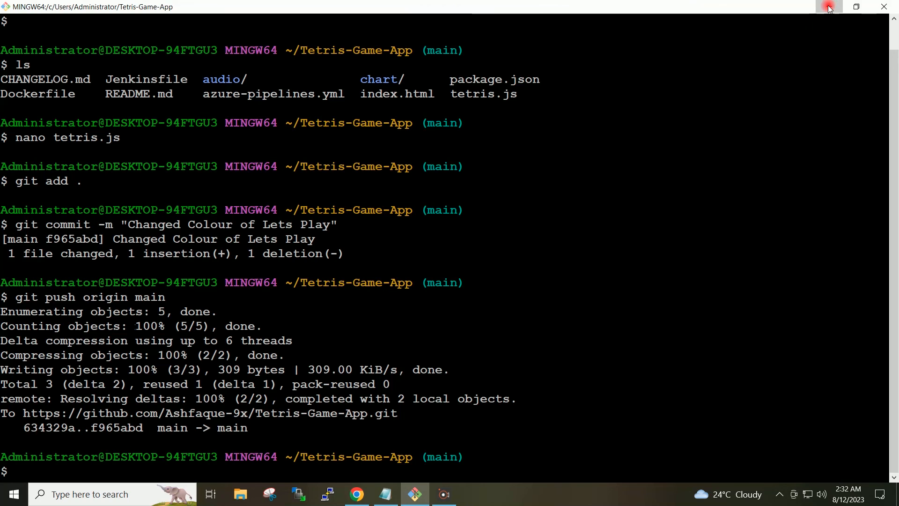
pyautogui.click(830, 9)
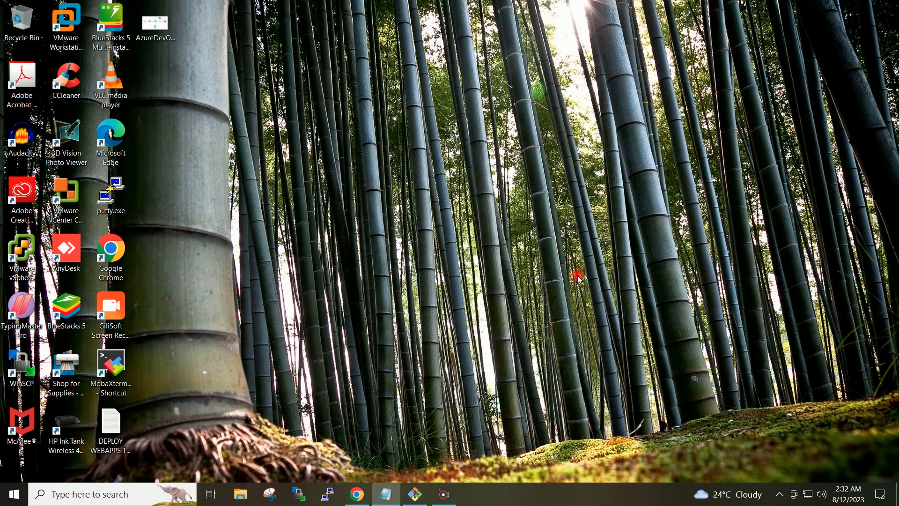